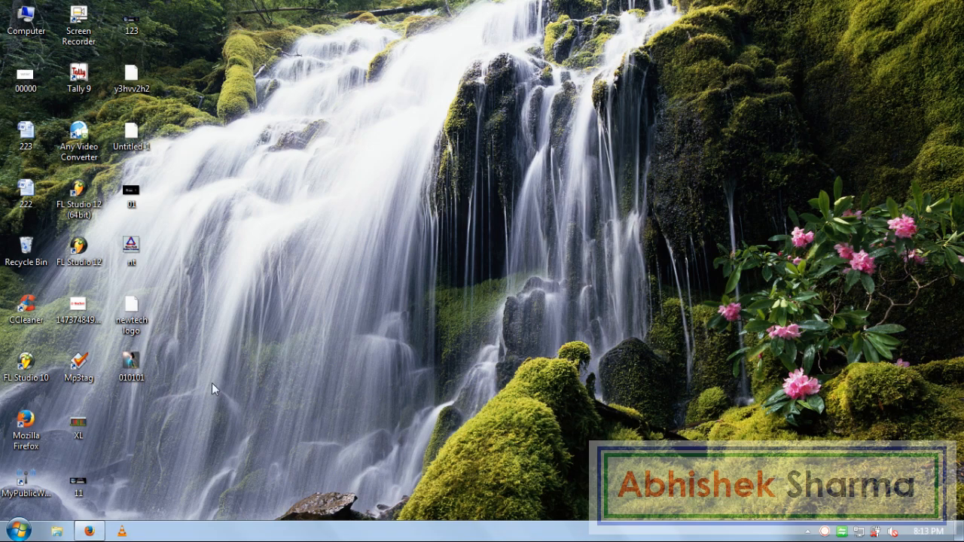
Step: Launch Excel 2007 from the Start menu, select cell A5 and zoom the sheet to 140%
{"action": "left_click", "coordinate": [18, 531]}
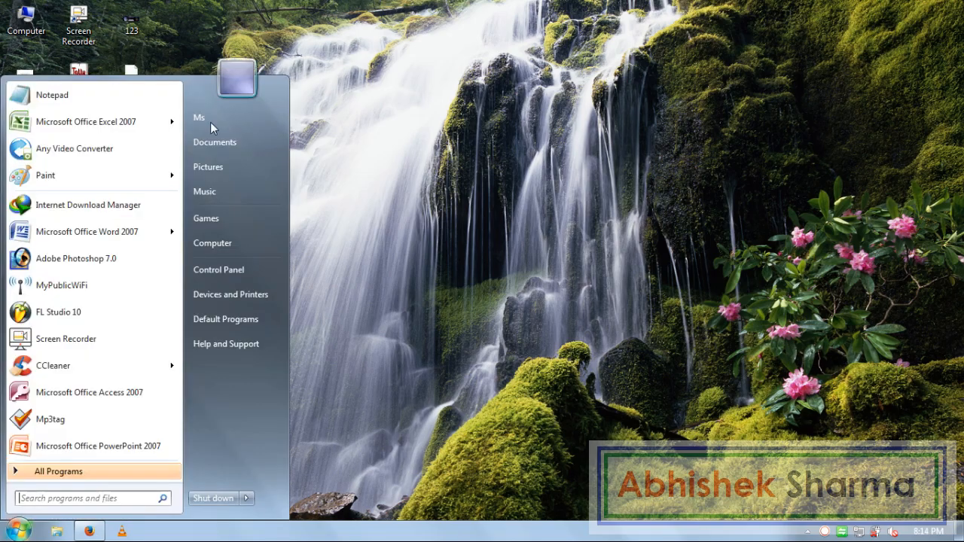
{"action": "left_click", "coordinate": [129, 122]}
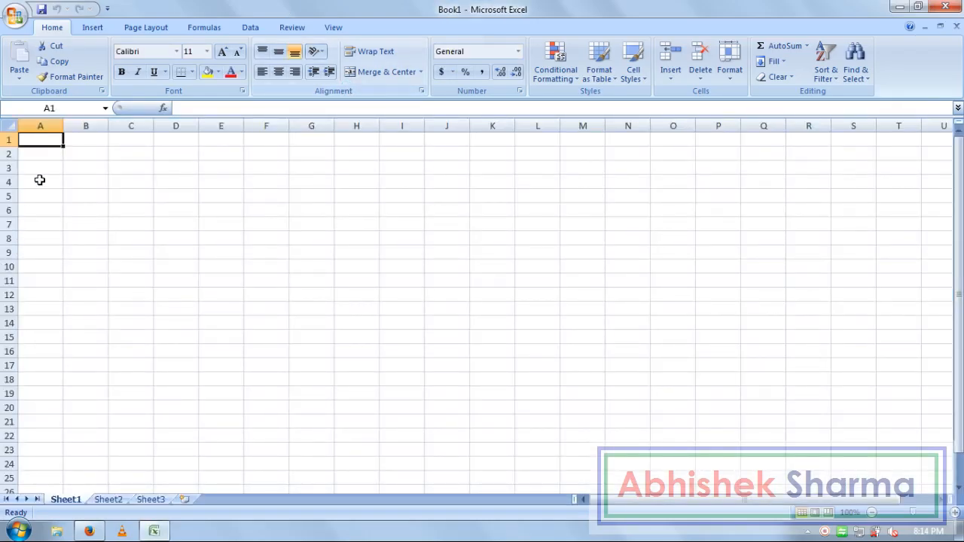
{"action": "left_click", "coordinate": [42, 194]}
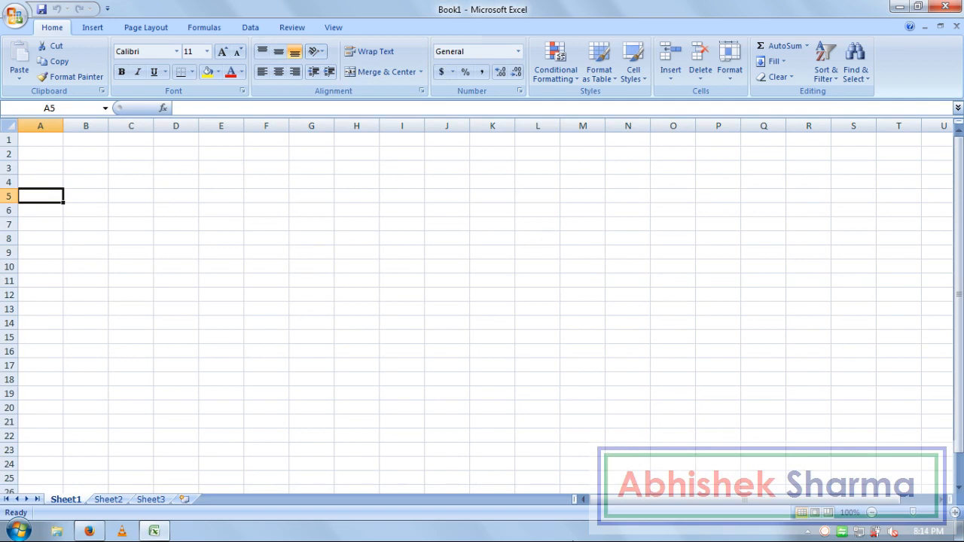
{"action": "left_click", "coordinate": [955, 514]}
{"action": "left_click", "coordinate": [956, 513]}
{"action": "left_click", "coordinate": [956, 513]}
{"action": "left_click", "coordinate": [955, 513]}
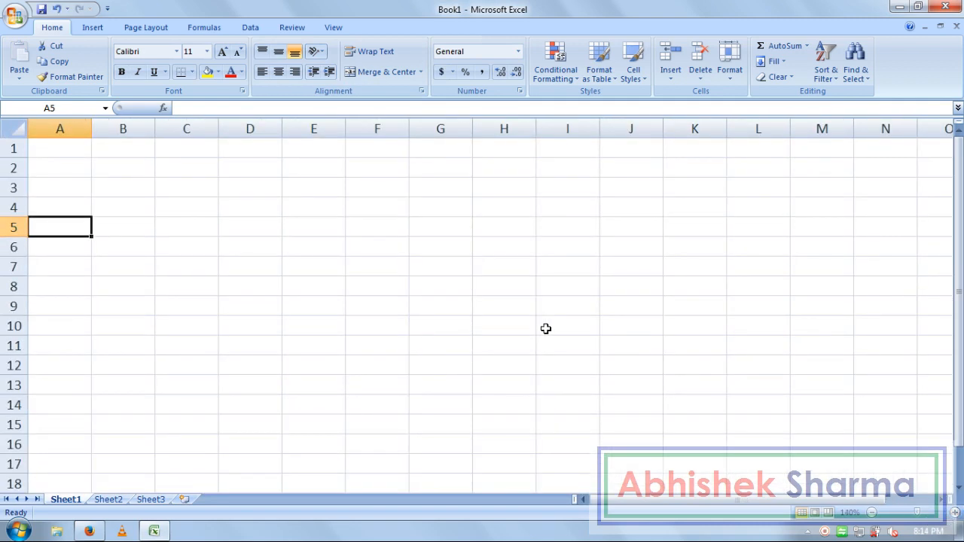
Step: Enter the heading 'S.No.' in A5, correcting the lowercase n
{"action": "type", "text": "S.no."}
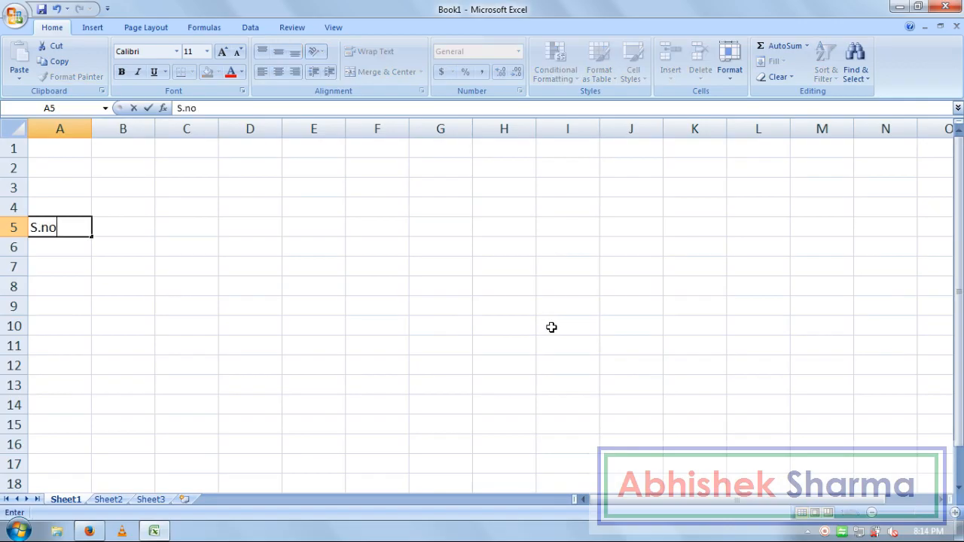
{"action": "key", "text": "Tab"}
{"action": "key", "text": "Left"}
{"action": "key", "text": "F2"}
{"action": "key", "text": "Left"}
{"action": "key", "text": "Left"}
{"action": "key", "text": "Left"}
{"action": "key", "text": "Delete"}
{"action": "type", "text": "N"}
{"action": "key", "text": "Return"}
{"action": "key", "text": "Right"}
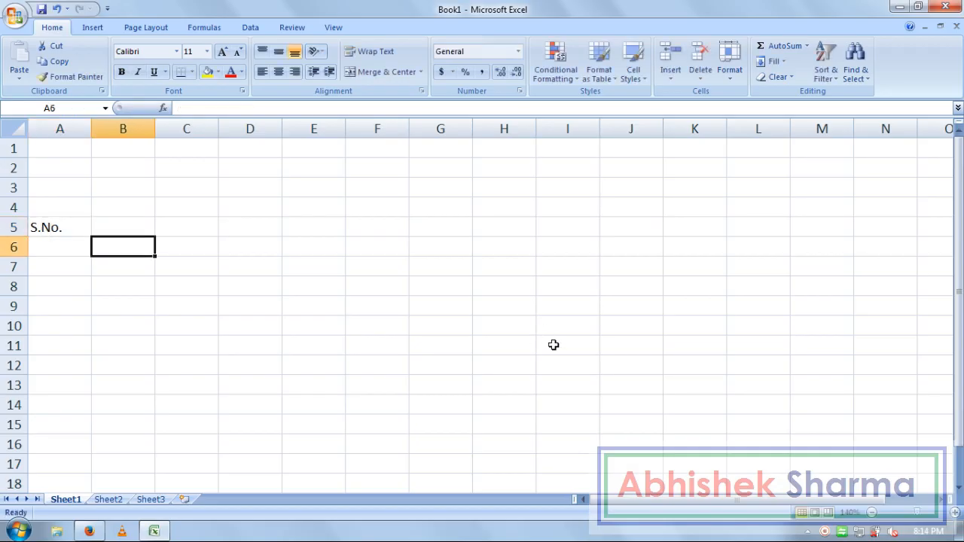
{"action": "key", "text": "Up"}
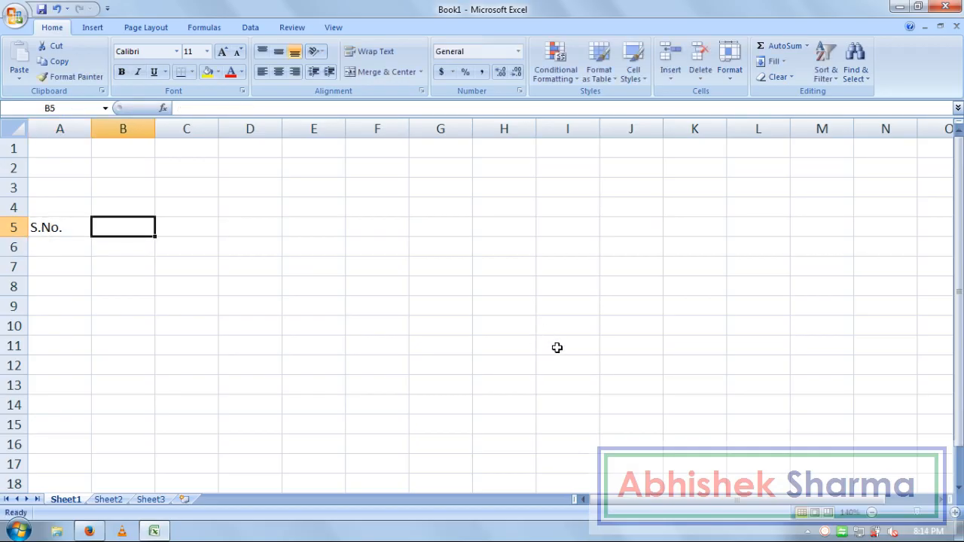
Step: Enter the headings Date, Invoice No. and Customer Name in B5:D5
{"action": "type", "text": "Date"}
{"action": "key", "text": "Tab"}
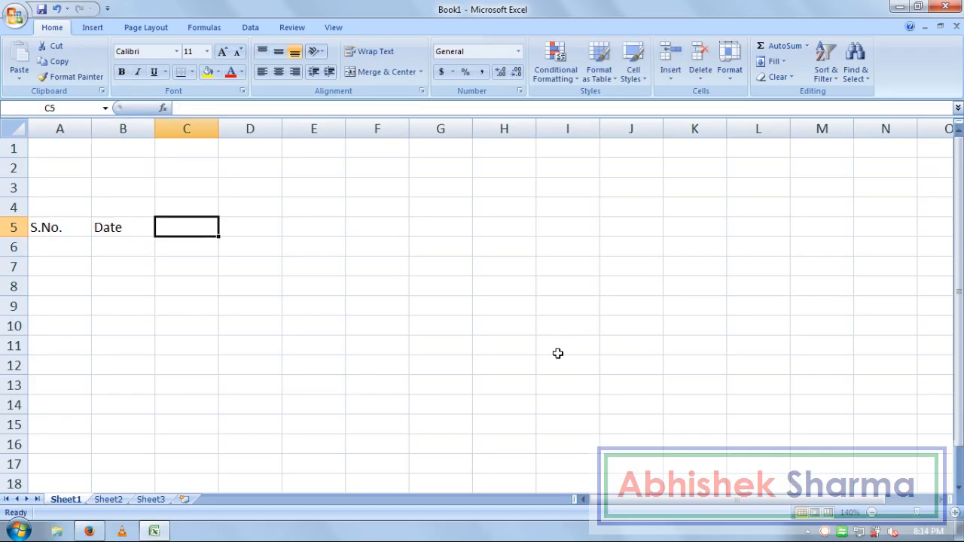
{"action": "type", "text": "Invoice No."}
{"action": "key", "text": "Tab"}
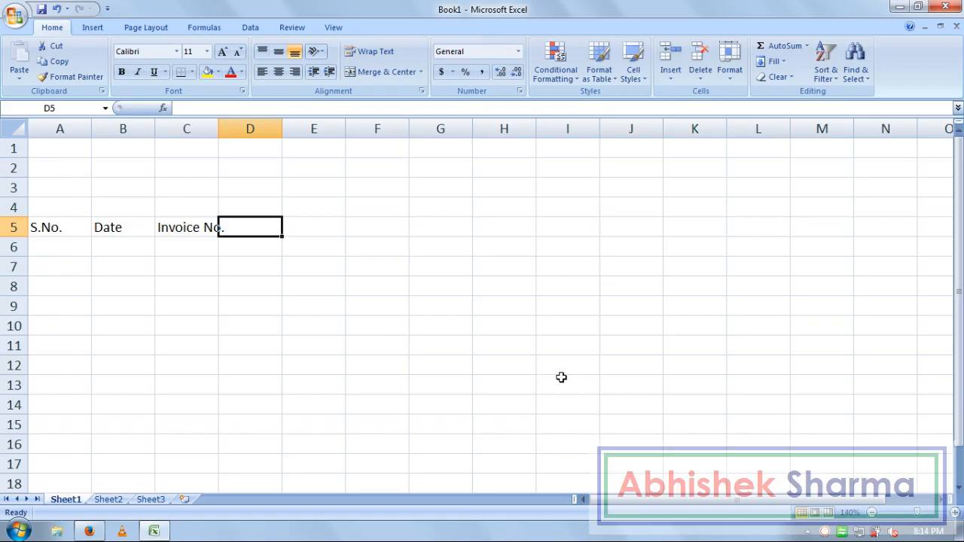
{"action": "type", "text": "Customer"}
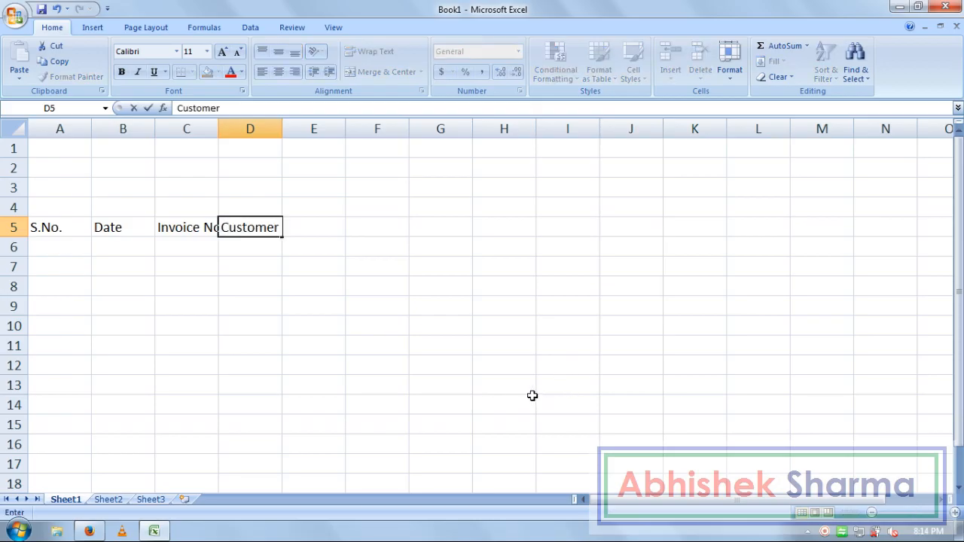
{"action": "type", "text": " Name"}
{"action": "key", "text": "Tab"}
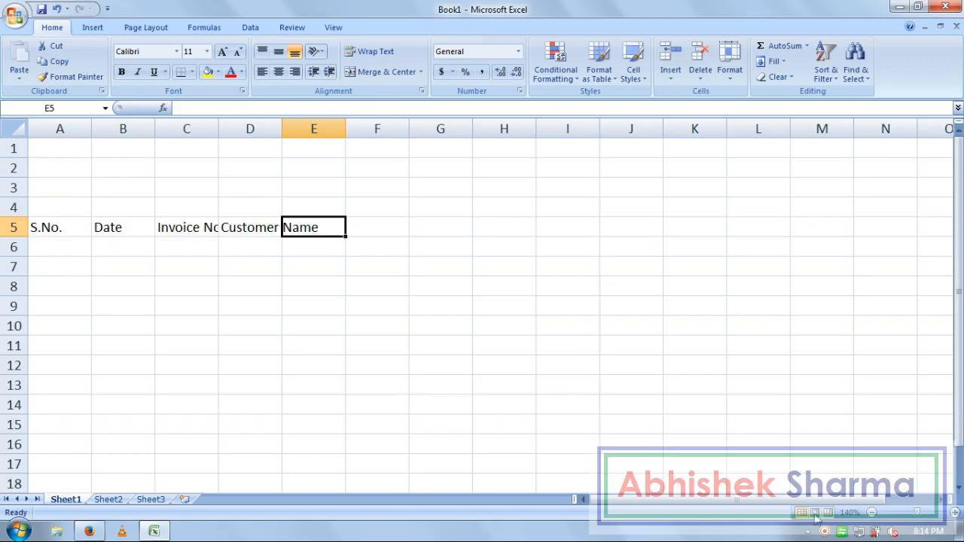
Step: Zoom to 150% and enter the headings Contacts No. and Company in E5:F5
{"action": "left_click", "coordinate": [955, 513]}
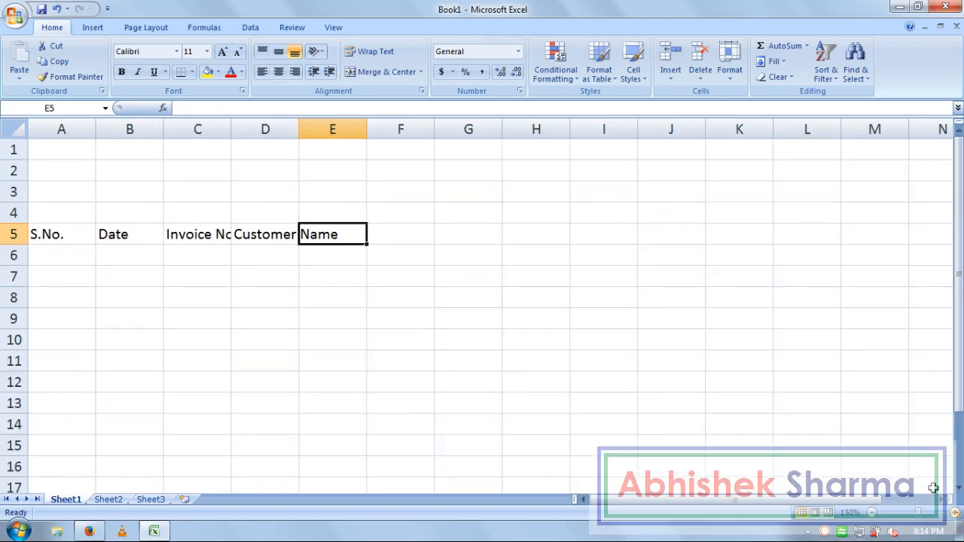
{"action": "key", "text": "Right"}
{"action": "key", "text": "Left"}
{"action": "type", "text": "Contacts No."}
{"action": "key", "text": "Right"}
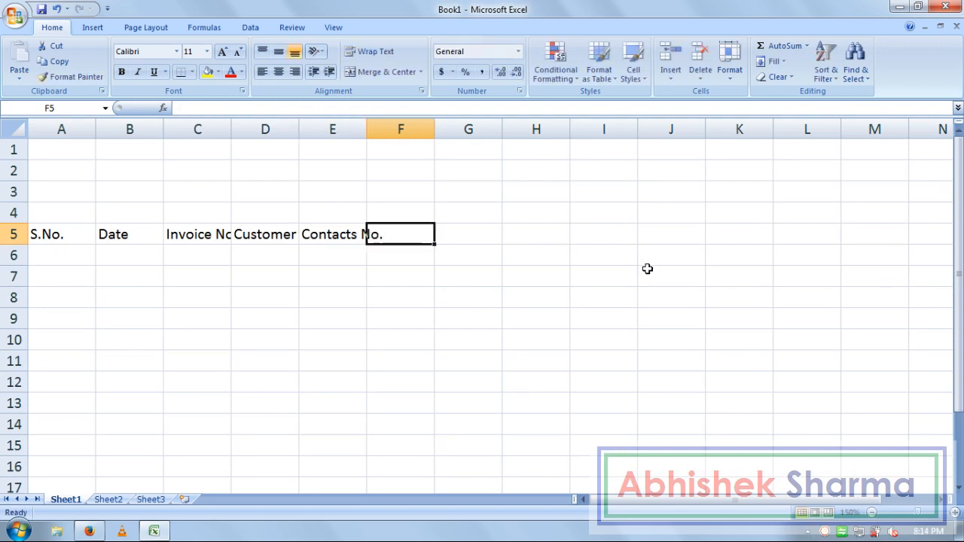
{"action": "type", "text": "Company"}
{"action": "key", "text": "Right"}
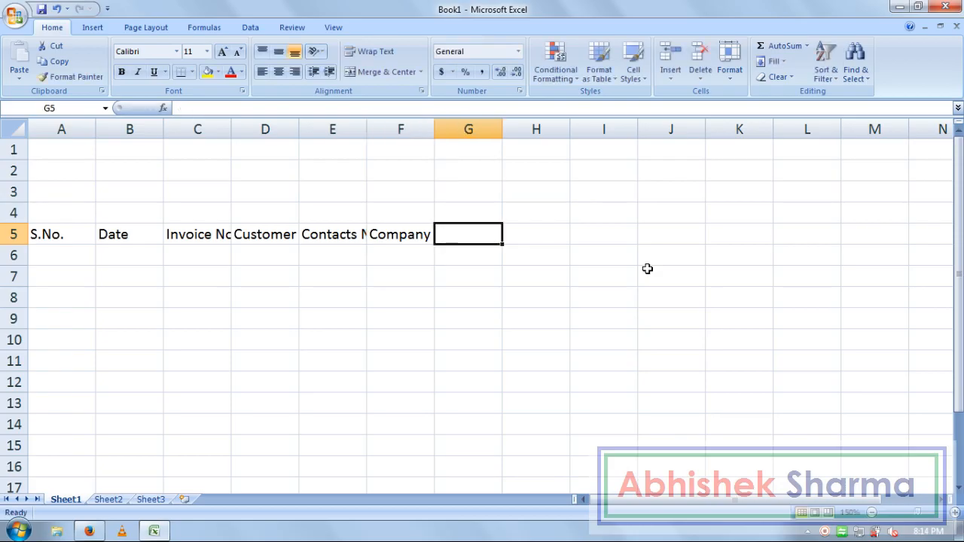
Step: Enter the heading 'Items' in G5, capitalising its first letter
{"action": "type", "text": "O"}
{"action": "key", "text": "BackSpace"}
{"action": "type", "text": "items"}
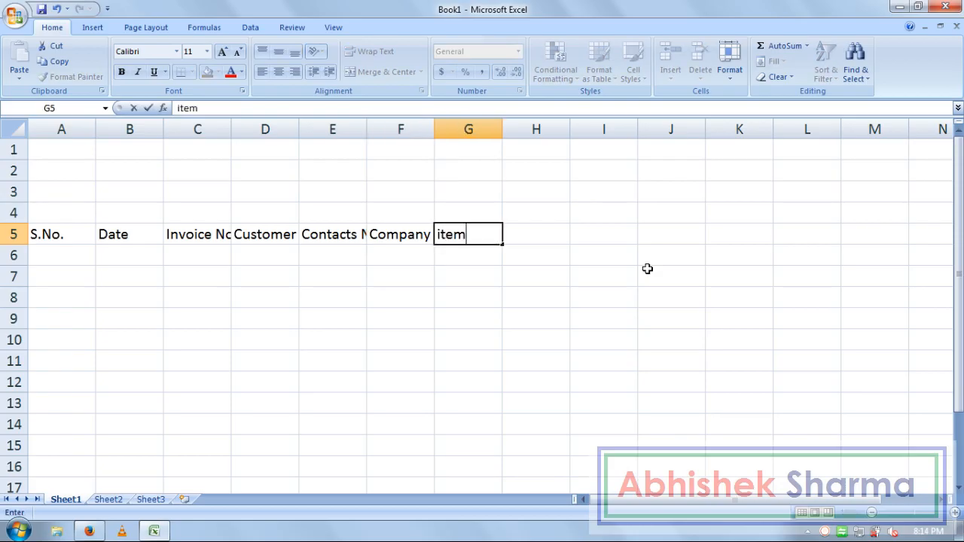
{"action": "key", "text": "Right"}
{"action": "key", "text": "Left"}
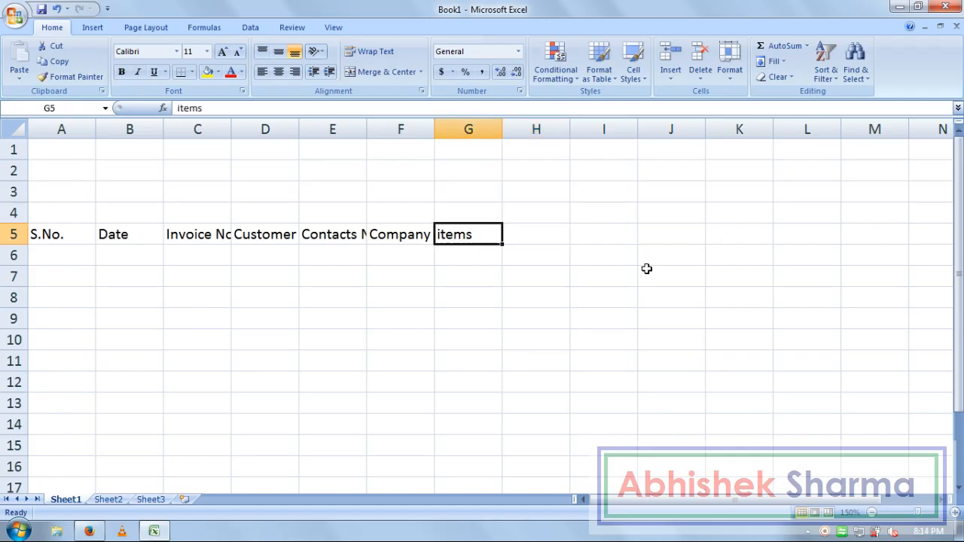
{"action": "key", "text": "F2"}
{"action": "key", "text": "Home"}
{"action": "key", "text": "Delete"}
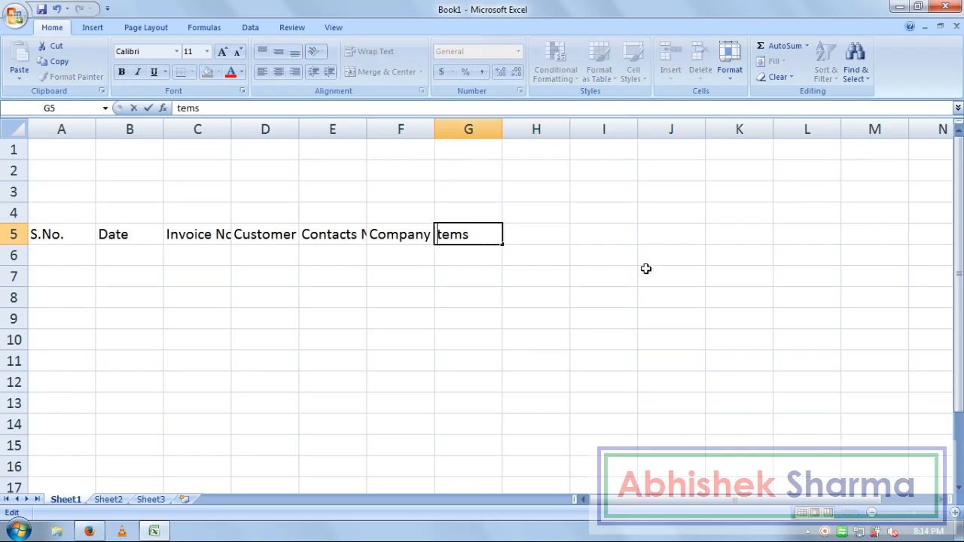
{"action": "type", "text": "I"}
{"action": "key", "text": "Return"}
Step: Enter the headings Model No., Color, Size, Price, Qty and Amount in H5:M5
{"action": "key", "text": "Up"}
{"action": "key", "text": "Right"}
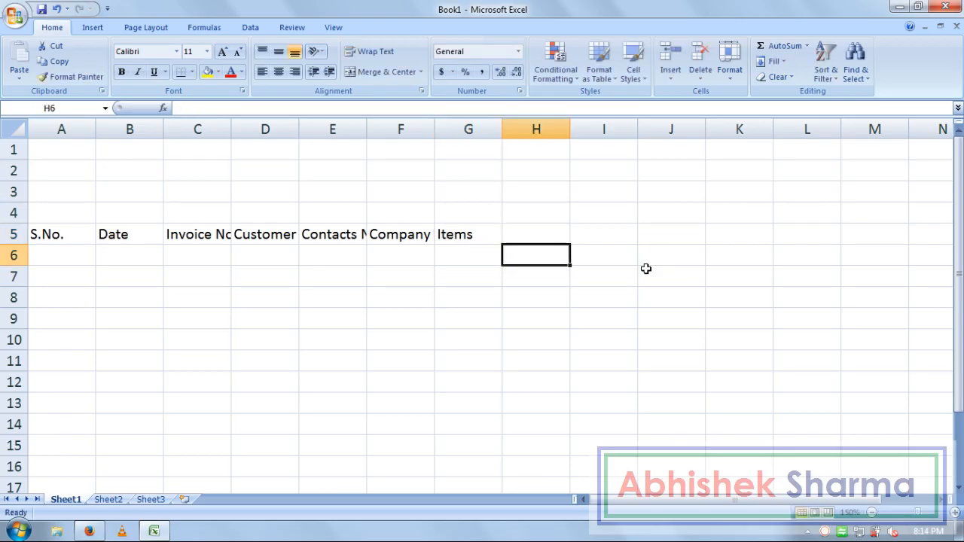
{"action": "type", "text": "Model No."}
{"action": "key", "text": "Tab"}
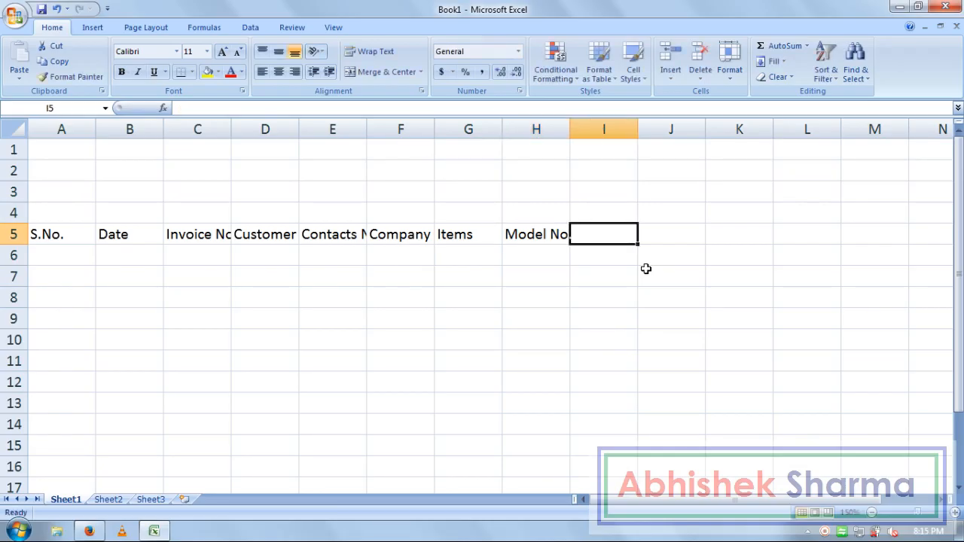
{"action": "type", "text": "Color"}
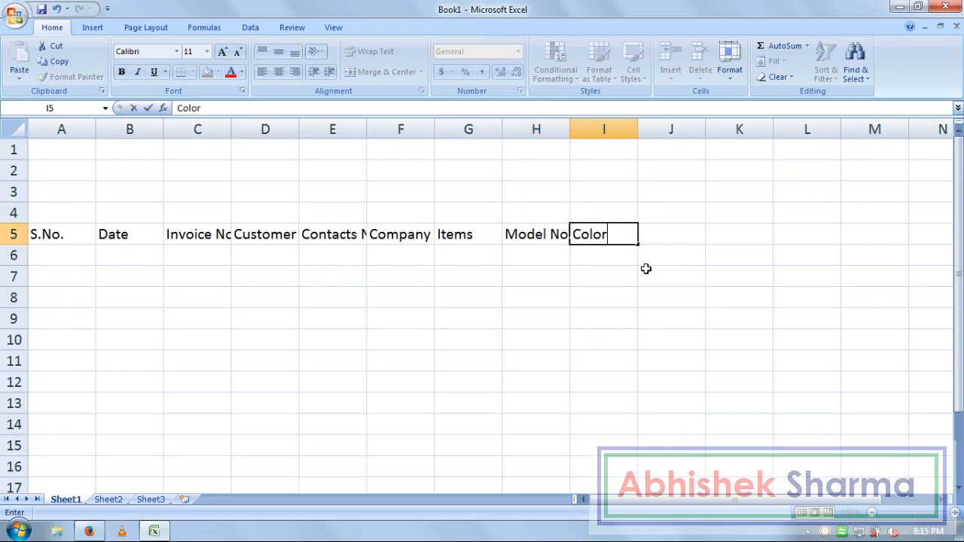
{"action": "key", "text": "Tab"}
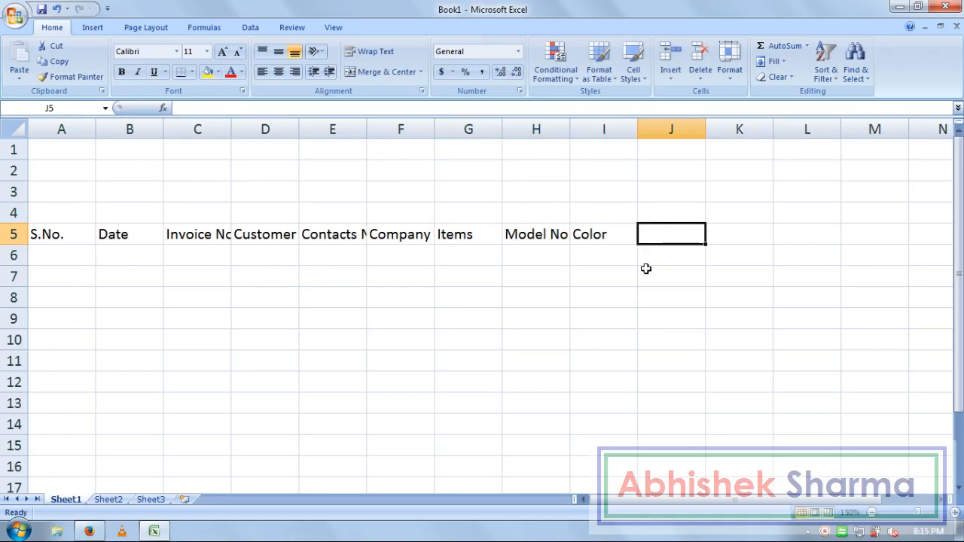
{"action": "type", "text": "Size"}
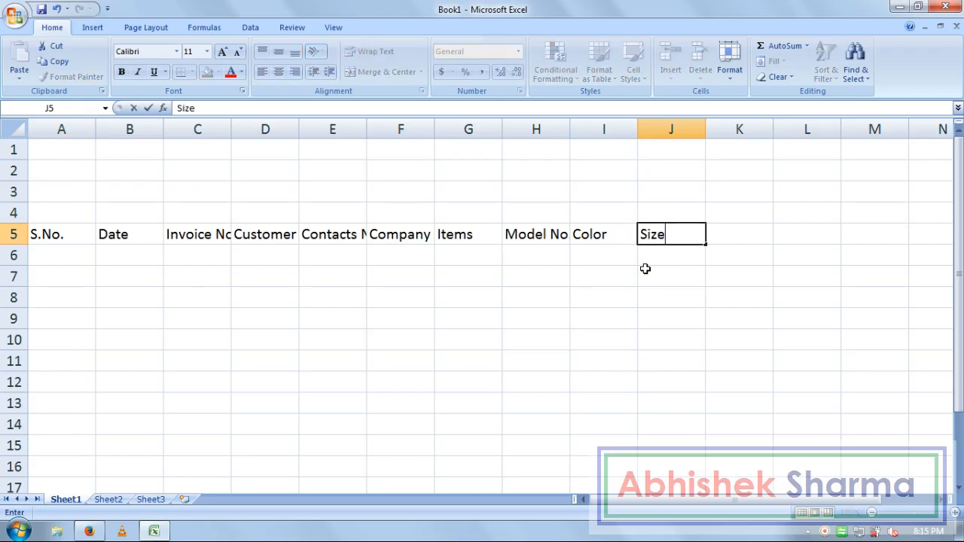
{"action": "key", "text": "Tab"}
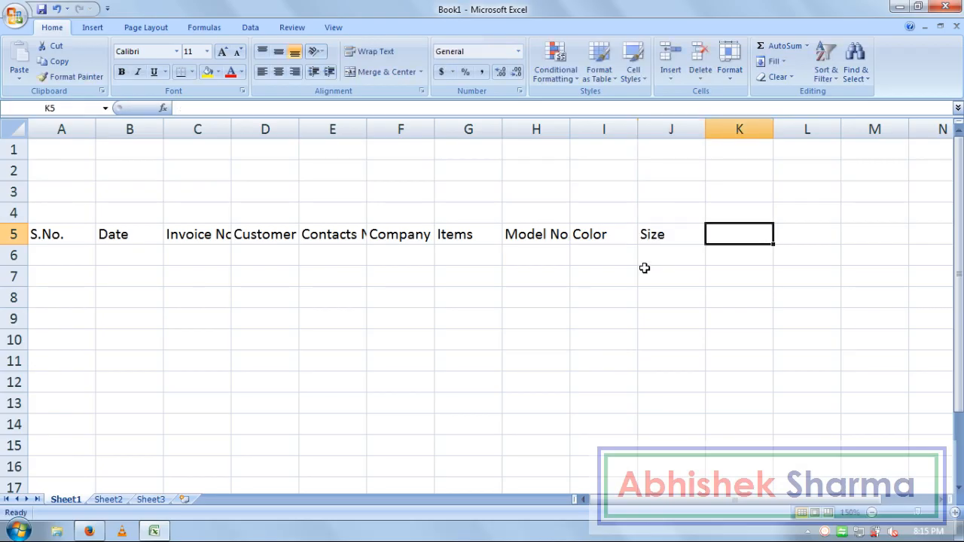
{"action": "type", "text": "Price"}
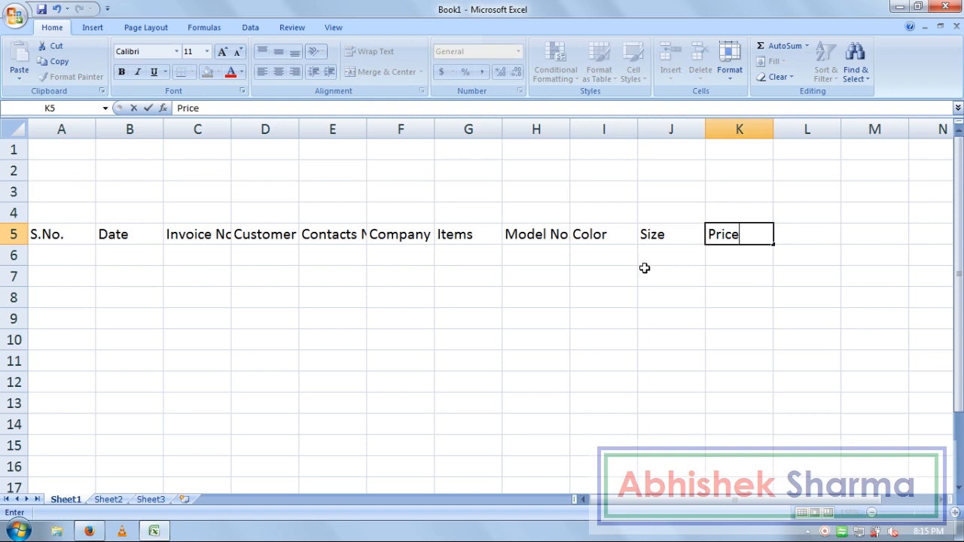
{"action": "key", "text": "Tab"}
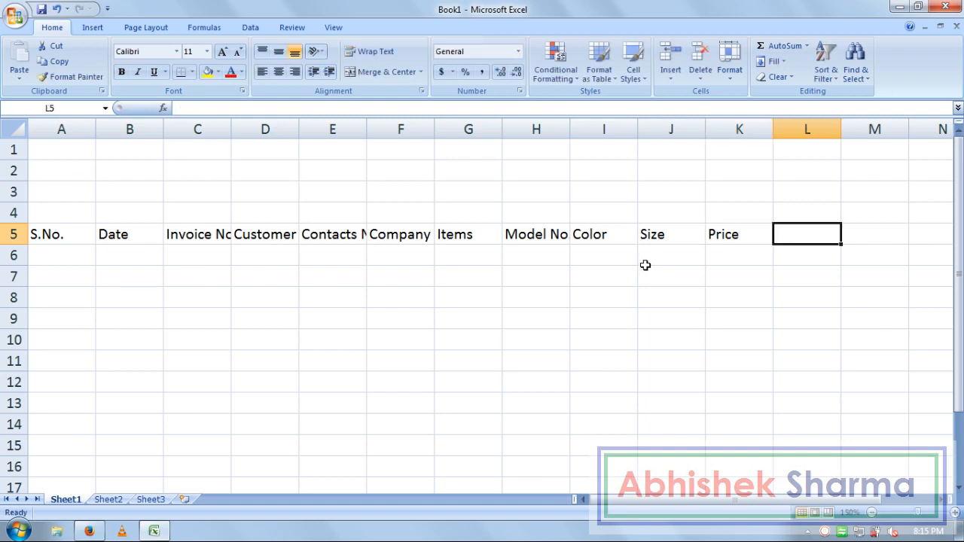
{"action": "type", "text": "Qty."}
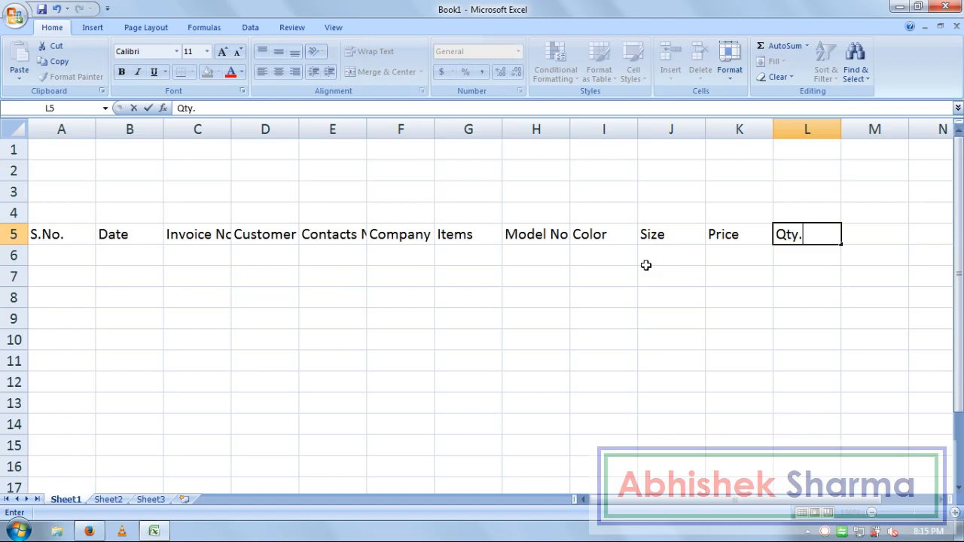
{"action": "key", "text": "Tab"}
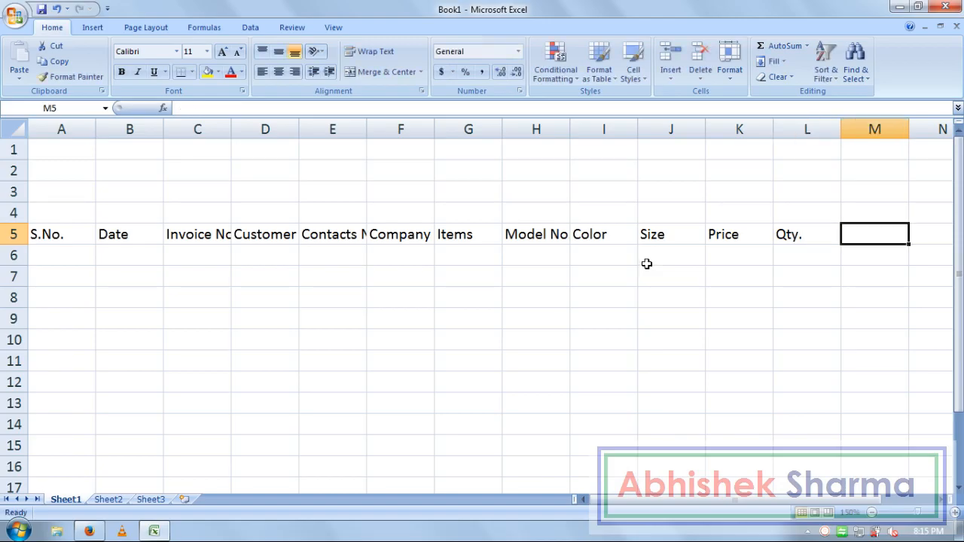
{"action": "type", "text": "Amount"}
{"action": "key", "text": "Tab"}
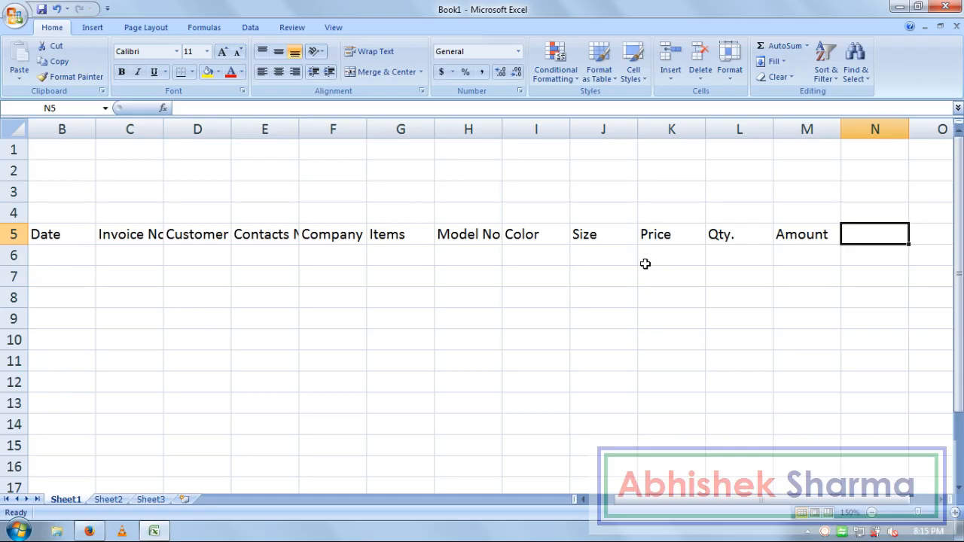
Step: Enter Items Discount, Total, Vat and SubTotal in N5:Q5, then return to A6
{"action": "type", "text": "Items"}
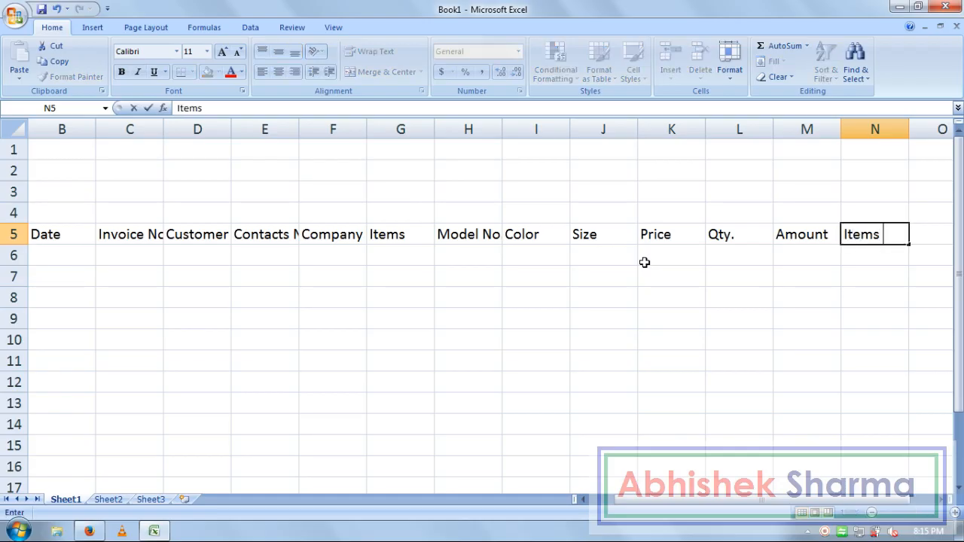
{"action": "type", "text": " Discount"}
{"action": "key", "text": "Tab"}
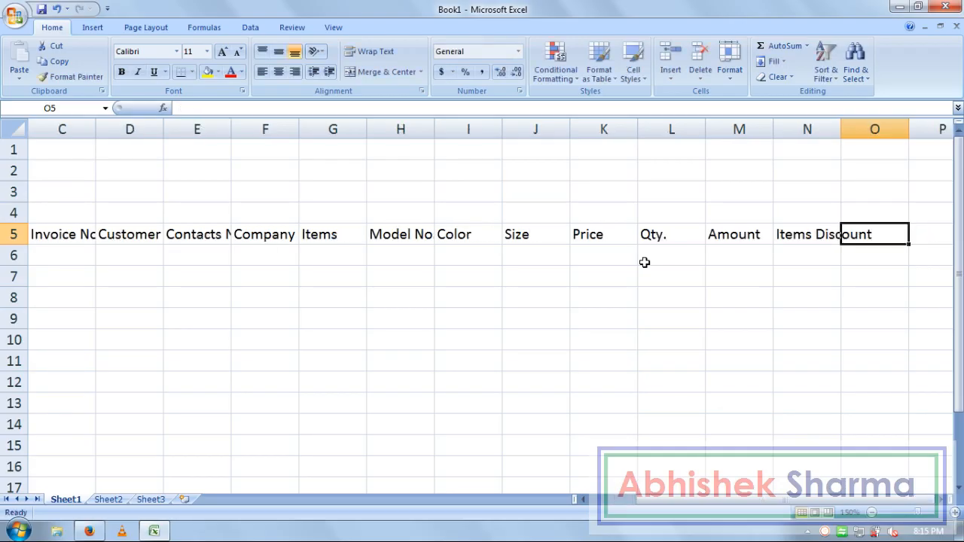
{"action": "type", "text": "Total"}
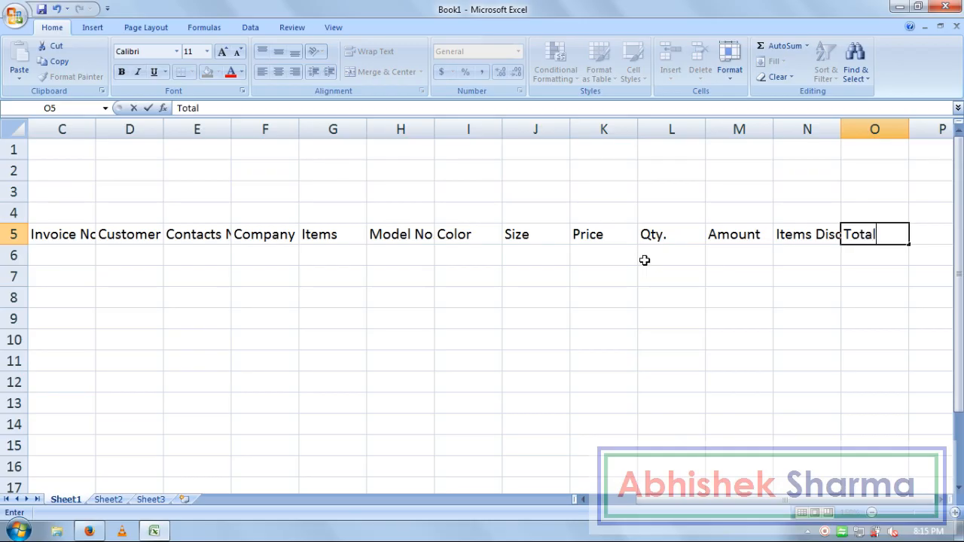
{"action": "key", "text": "Tab"}
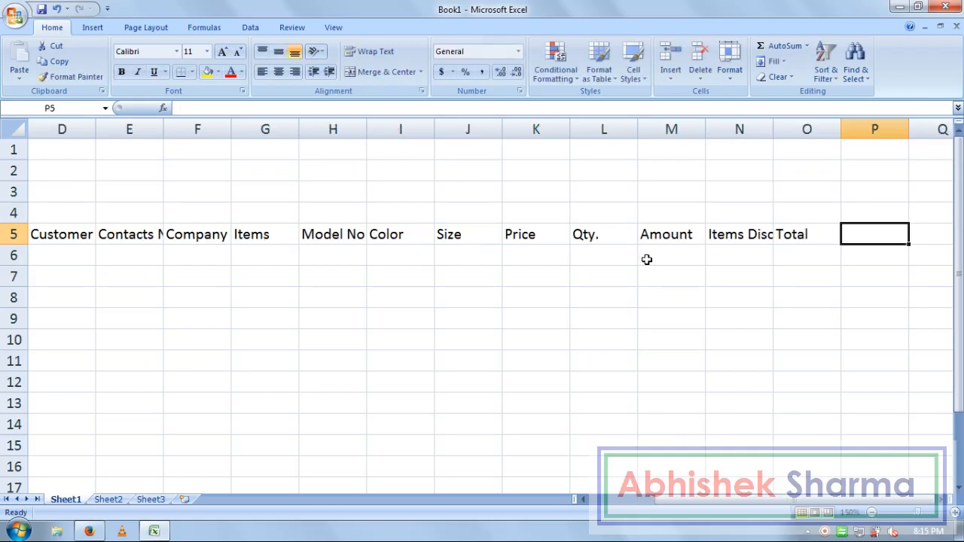
{"action": "type", "text": "Vat"}
{"action": "key", "text": "Tab"}
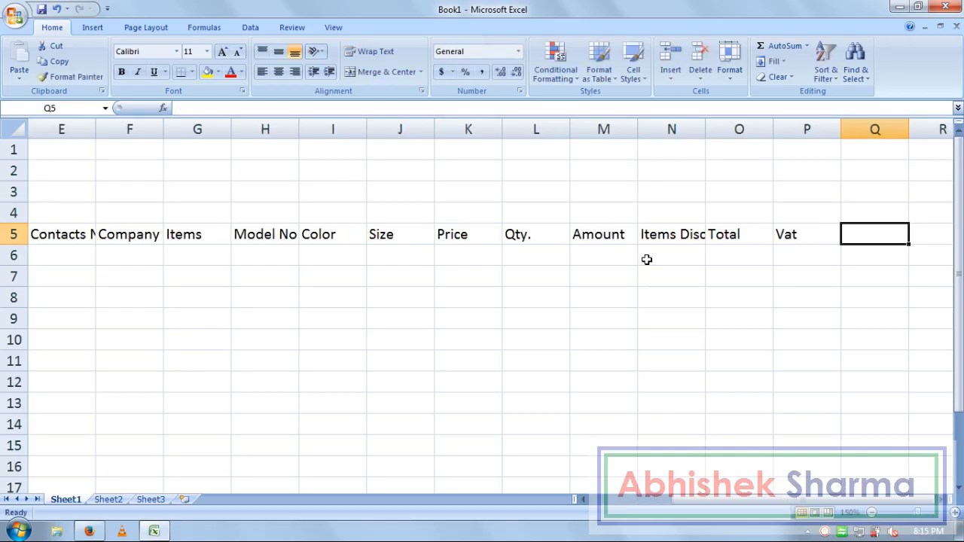
{"action": "type", "text": "SubTotal"}
{"action": "key", "text": "Return"}
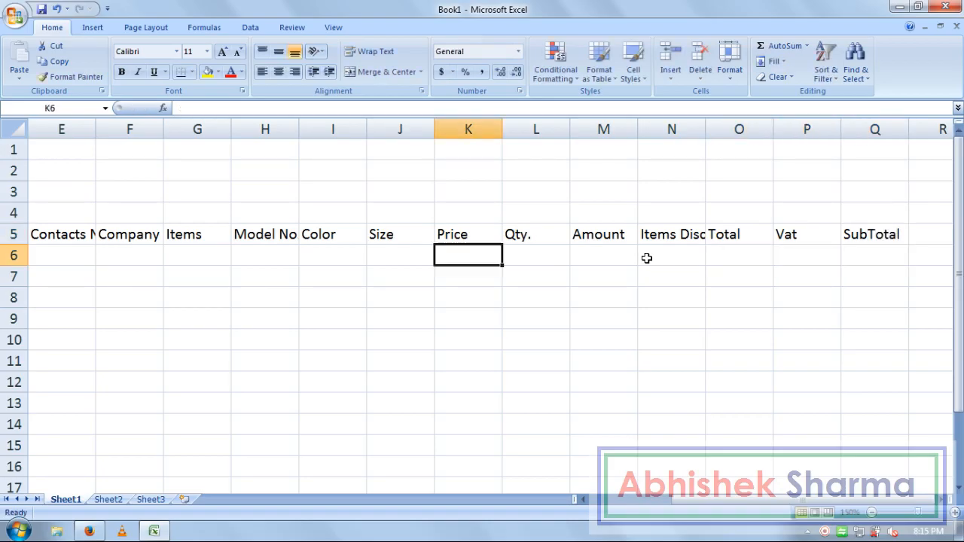
{"action": "key", "text": "Home"}
{"action": "key", "text": "Up"}
{"action": "key", "text": "Down"}
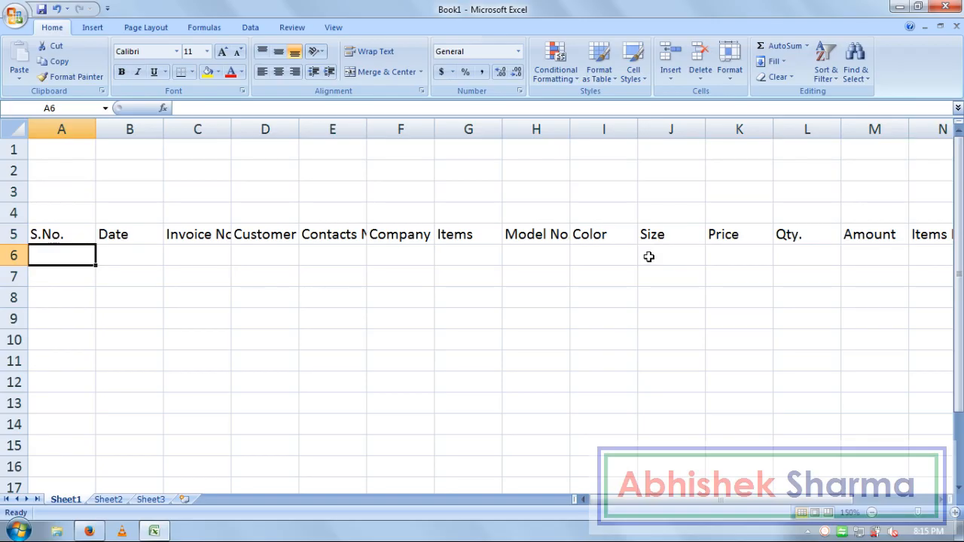
Step: Enter 1 and 2 in A6:A7 and fill the series down column A
{"action": "type", "text": "1"}
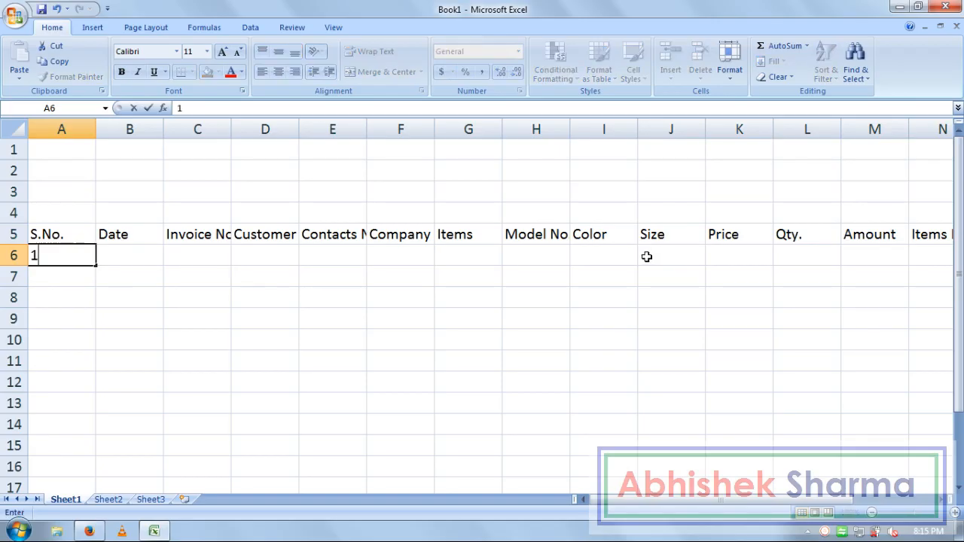
{"action": "key", "text": "Return"}
{"action": "type", "text": "2"}
{"action": "key", "text": "Return"}
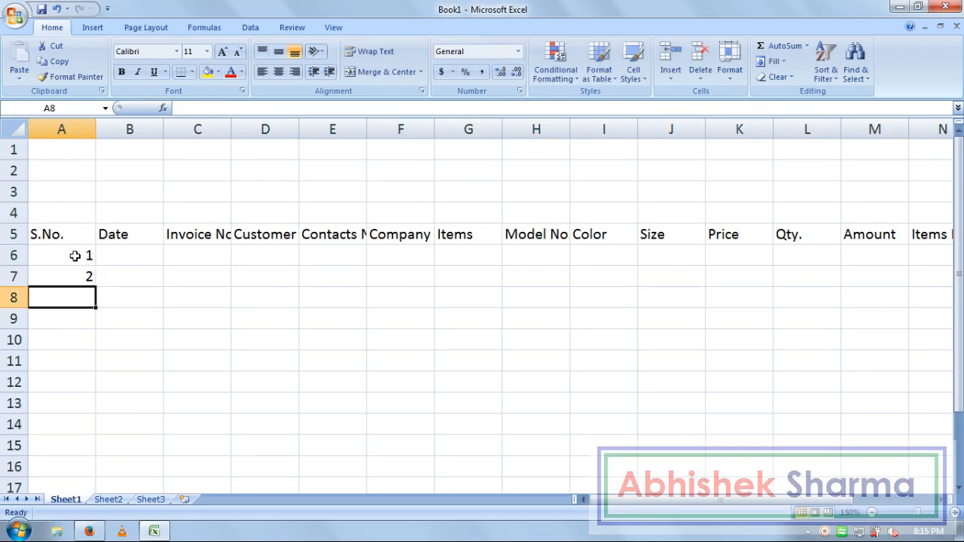
{"action": "left_click_drag", "start_coordinate": [73, 258], "coordinate": [76, 269]}
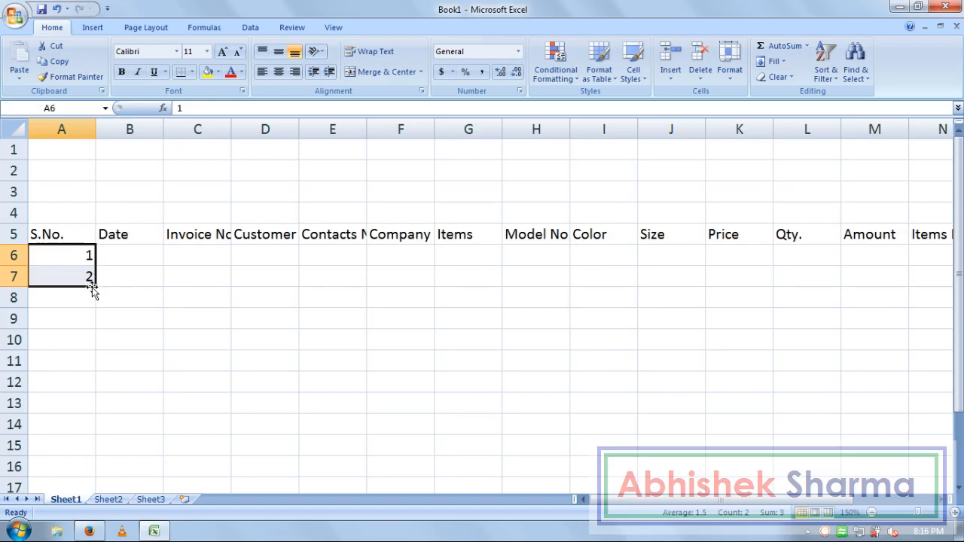
{"action": "left_click_drag", "start_coordinate": [94, 288], "coordinate": [89, 426]}
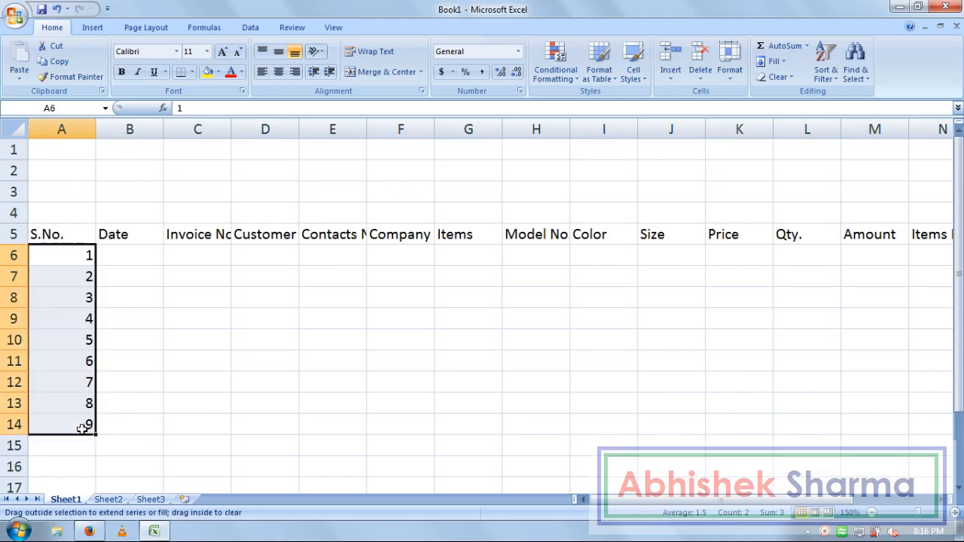
Step: Delete the extra 9 in A14 and move to the first Date cell, B6
{"action": "key", "text": "Down"}
{"action": "key", "text": "Down"}
{"action": "key", "text": "Down"}
{"action": "key", "text": "Down"}
{"action": "key", "text": "Down"}
{"action": "key", "text": "Down"}
{"action": "key", "text": "Down"}
{"action": "key", "text": "Down"}
{"action": "key", "text": "Down"}
{"action": "key", "text": "Down"}
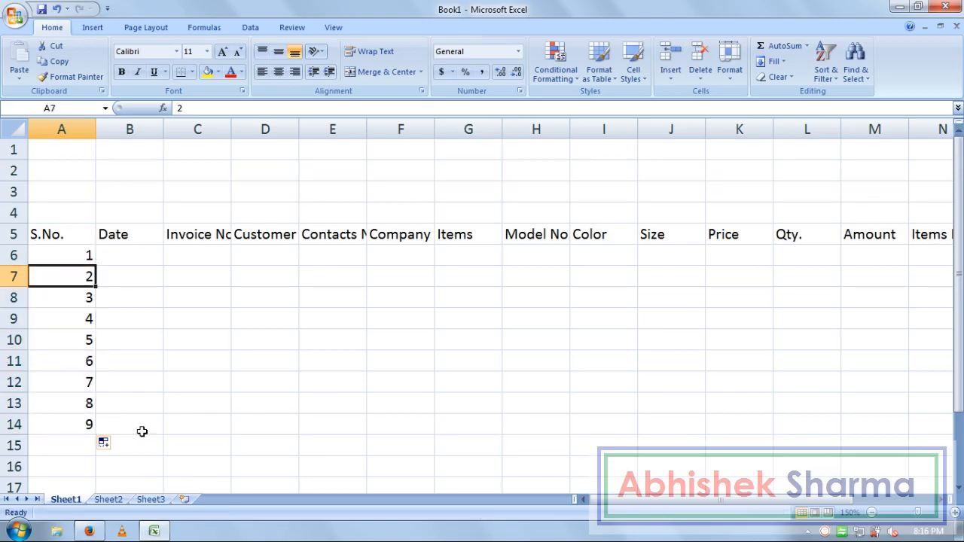
{"action": "key", "text": "Up"}
{"action": "key", "text": "Up"}
{"action": "key", "text": "Delete"}
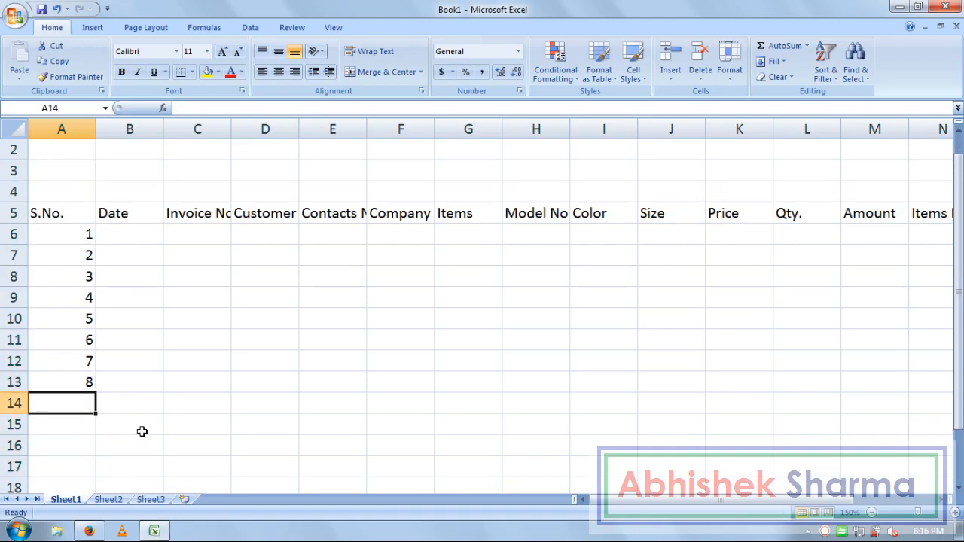
{"action": "key", "text": "Right"}
{"action": "key", "text": "ctrl+Up"}
{"action": "key", "text": "Down"}
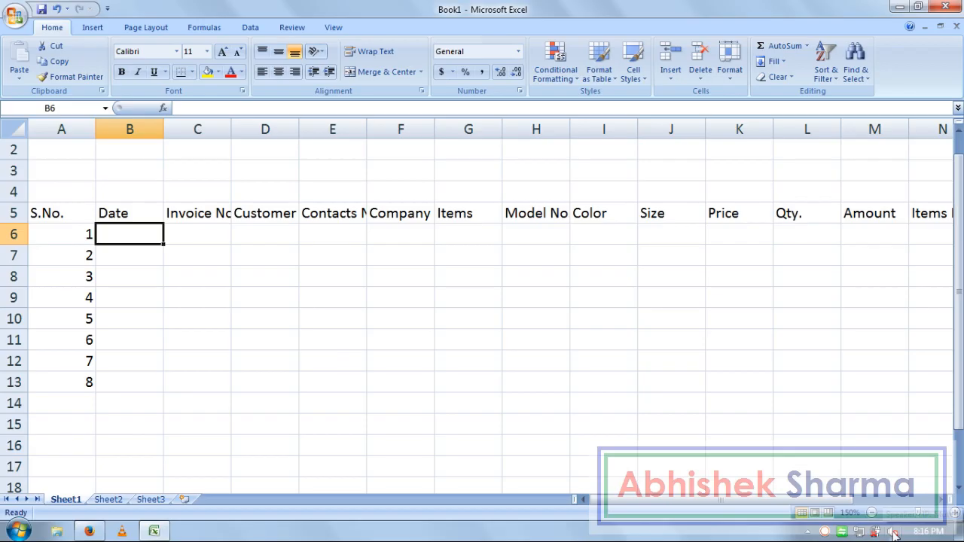
{"action": "mouse_move", "coordinate": [918, 537]}
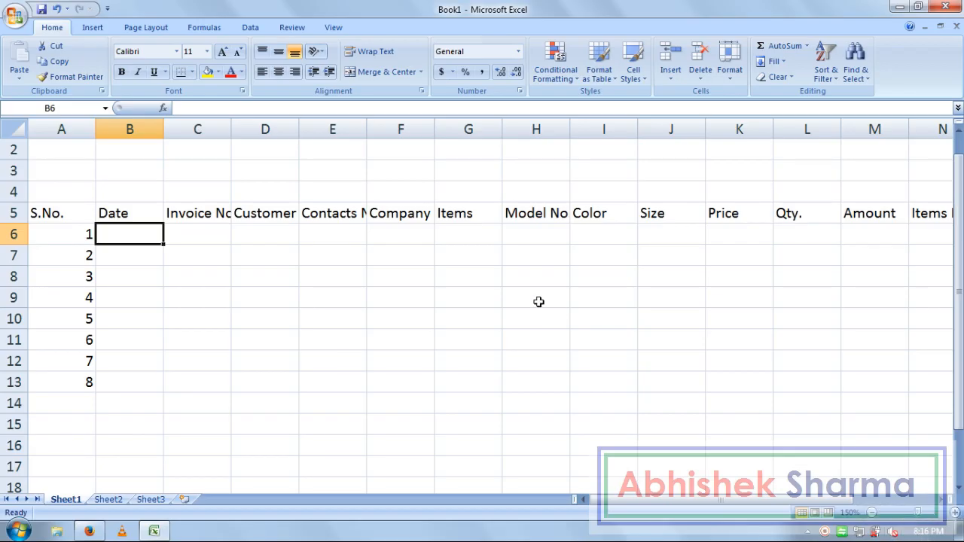
Step: Enter 07-feb-2017 in B6, fill it down to B13, and widen column C
{"action": "type", "text": "07-feb-2017"}
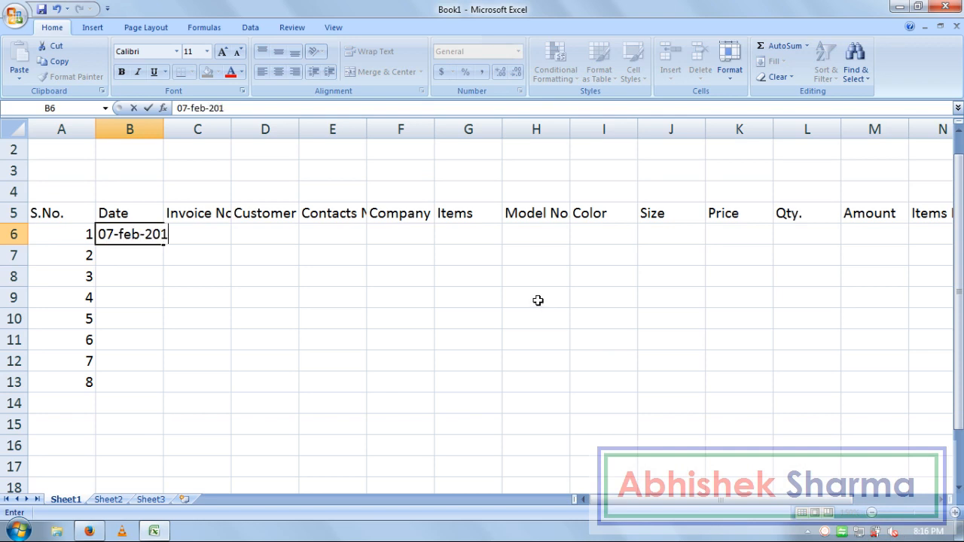
{"action": "key", "text": "Return"}
{"action": "key", "text": "Up"}
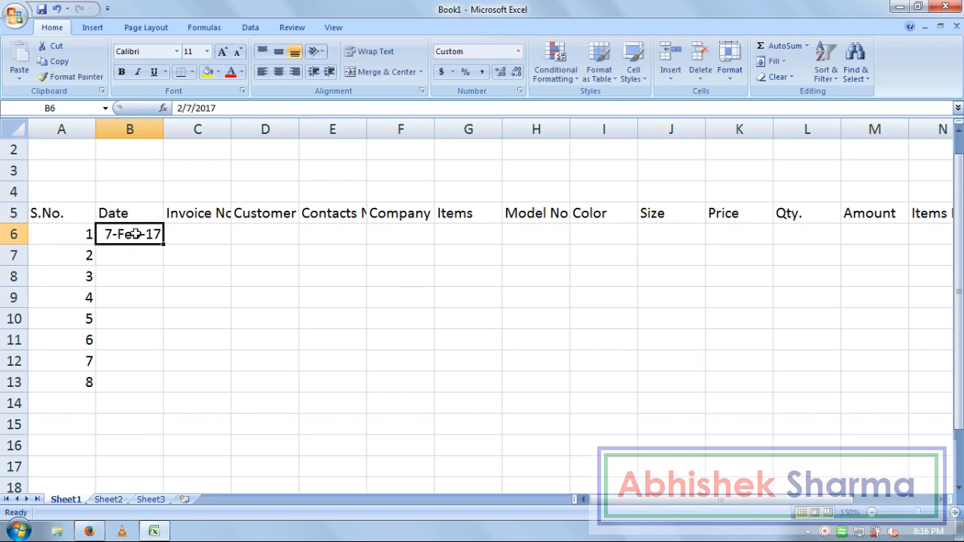
{"action": "left_click", "coordinate": [138, 253]}
{"action": "key", "text": "ctrl+d"}
{"action": "left_click_drag", "start_coordinate": [128, 236], "coordinate": [125, 381]}
{"action": "key", "text": "ctrl+d"}
{"action": "left_click", "coordinate": [190, 229]}
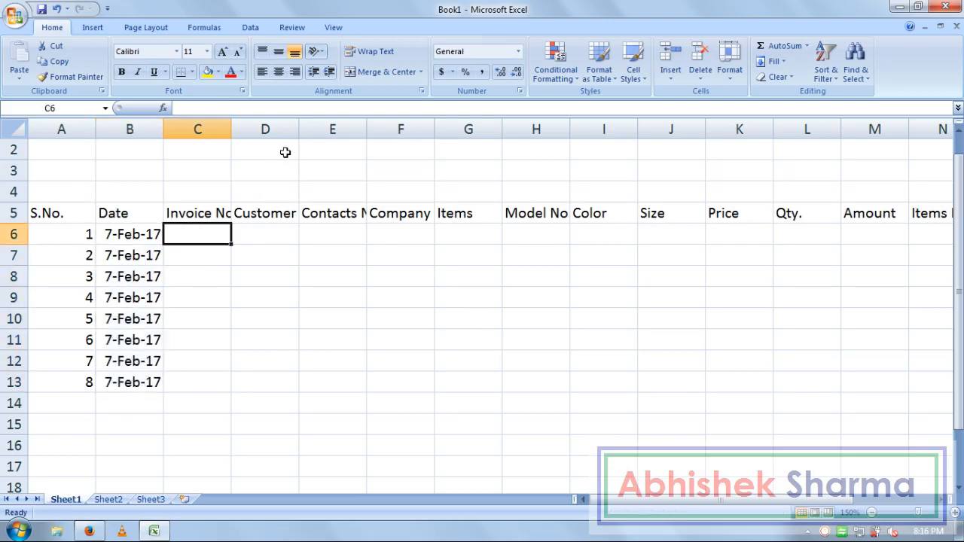
{"action": "left_click_drag", "start_coordinate": [233, 131], "coordinate": [264, 132]}
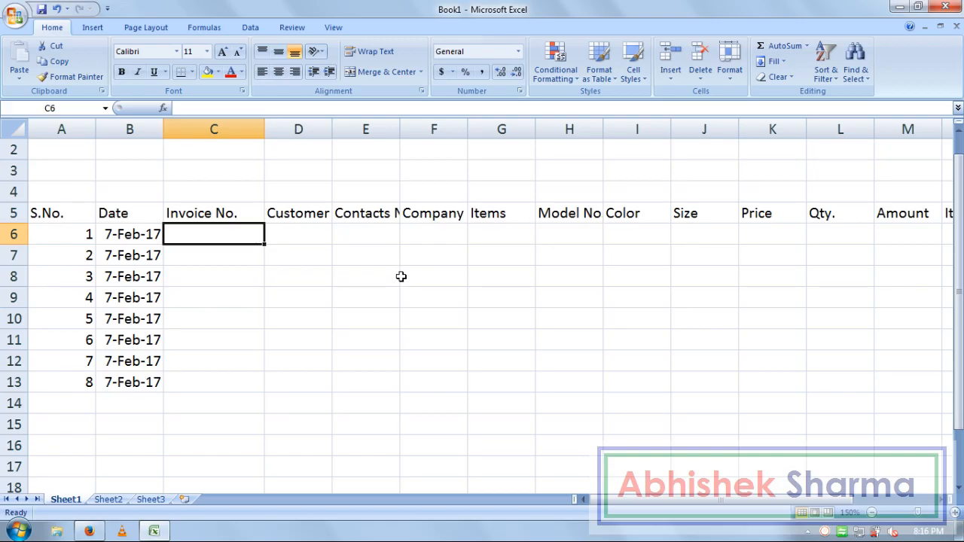
Step: Type the first invoice number in C6 and widen column C to fit it
{"action": "type", "text": "#"}
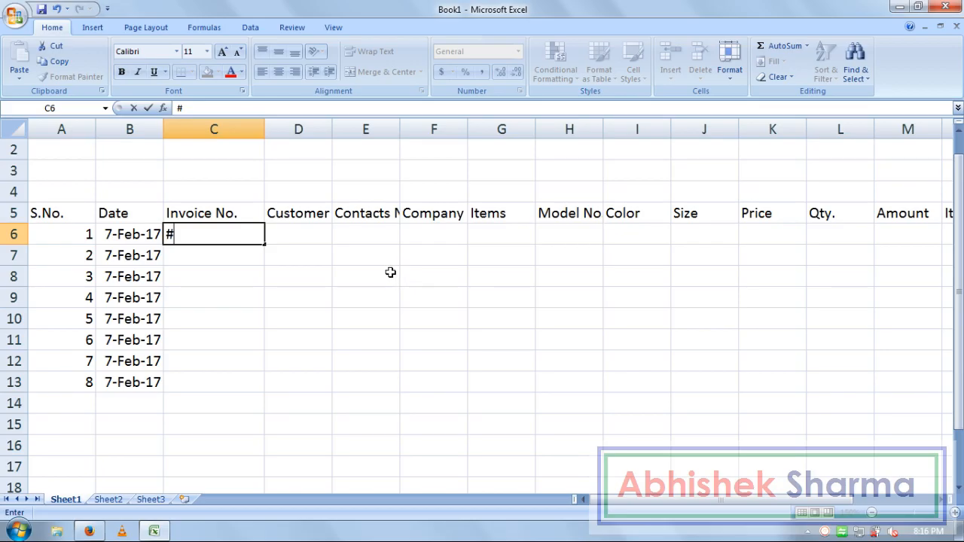
{"action": "type", "text": "GZB"}
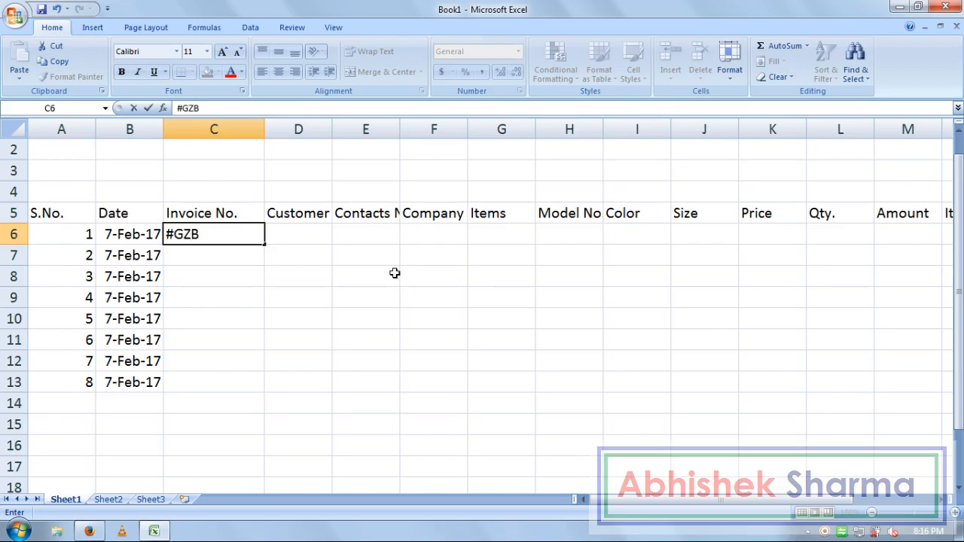
{"action": "type", "text": "IN002"}
{"action": "type", "text": "72017"}
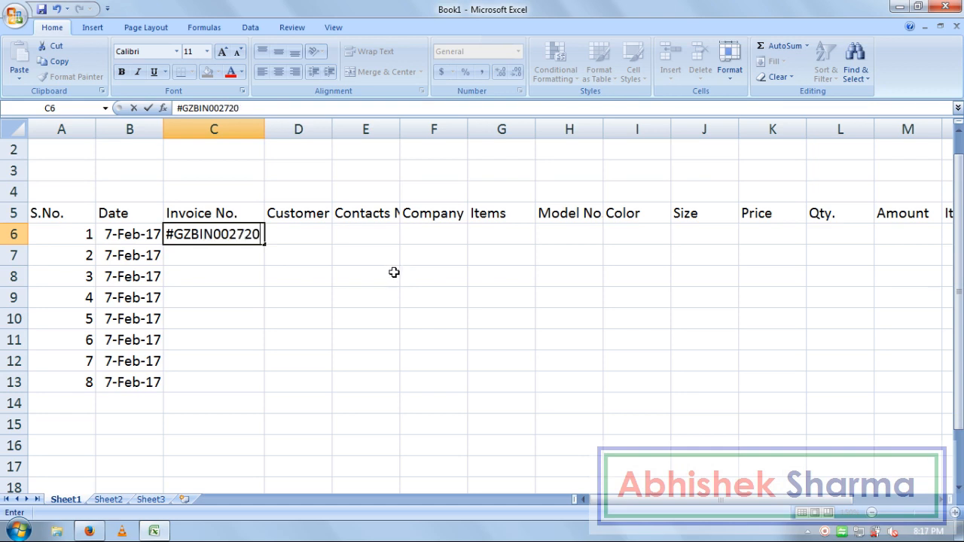
{"action": "key", "text": "Return"}
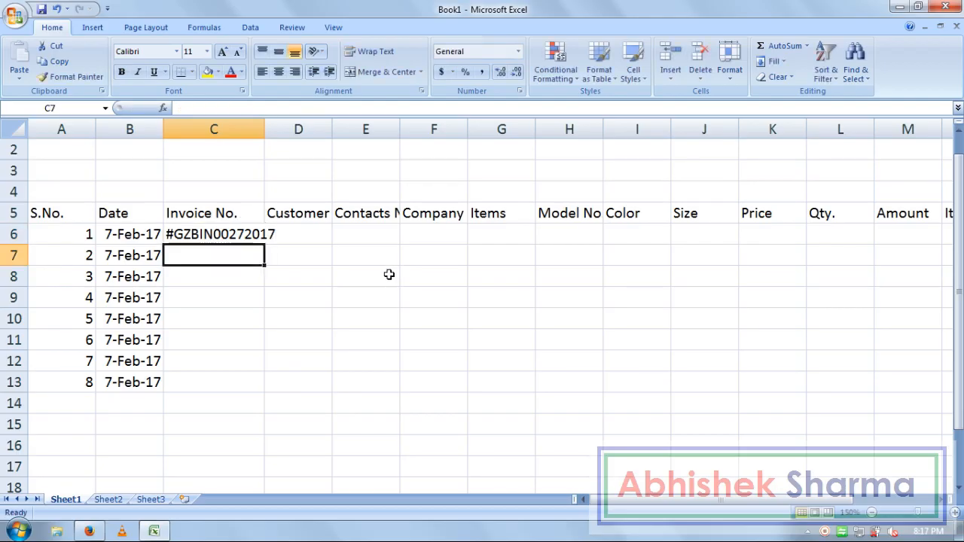
{"action": "right_click", "coordinate": [830, 532]}
{"action": "left_click", "coordinate": [817, 372]}
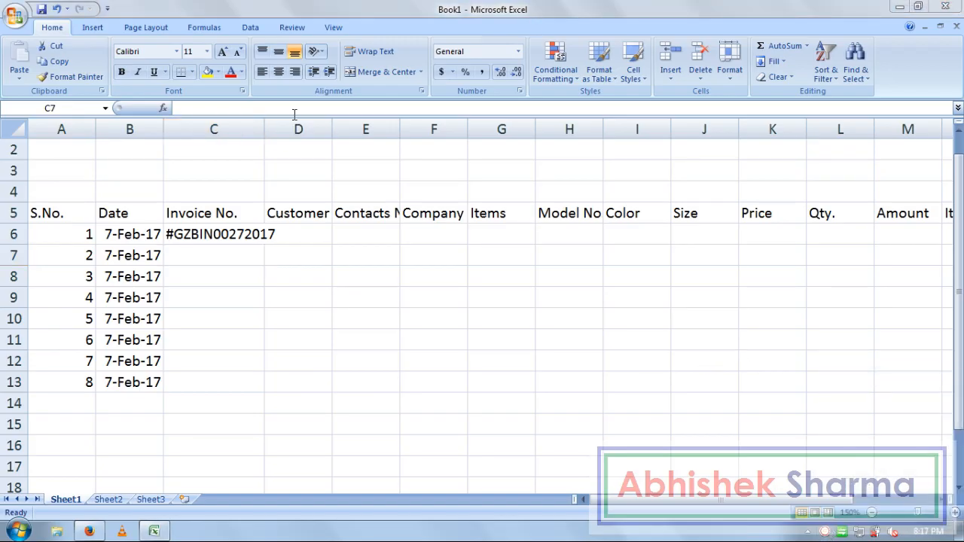
{"action": "left_click_drag", "start_coordinate": [267, 124], "coordinate": [302, 123]}
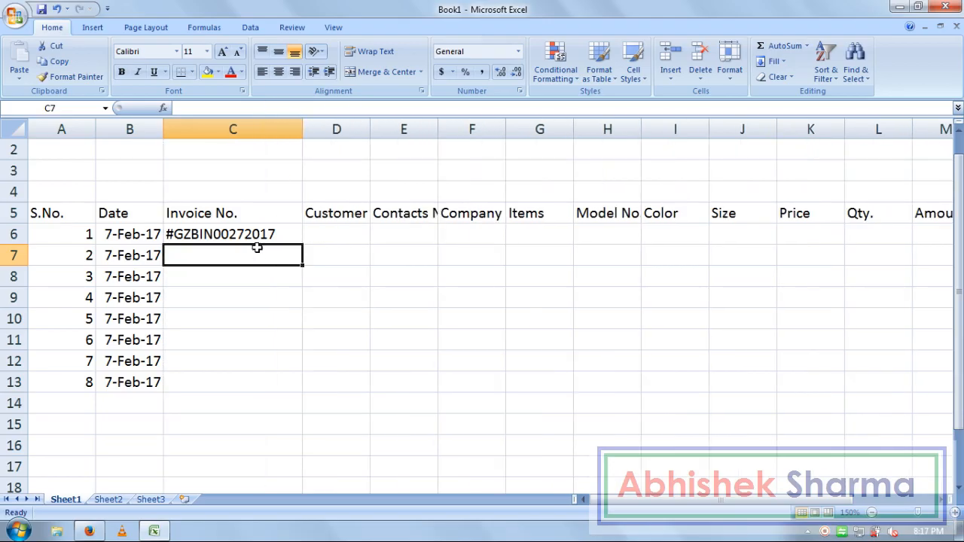
Step: Enter the second invoice number in C7 and fill the sequence down to C13
{"action": "type", "text": "#"}
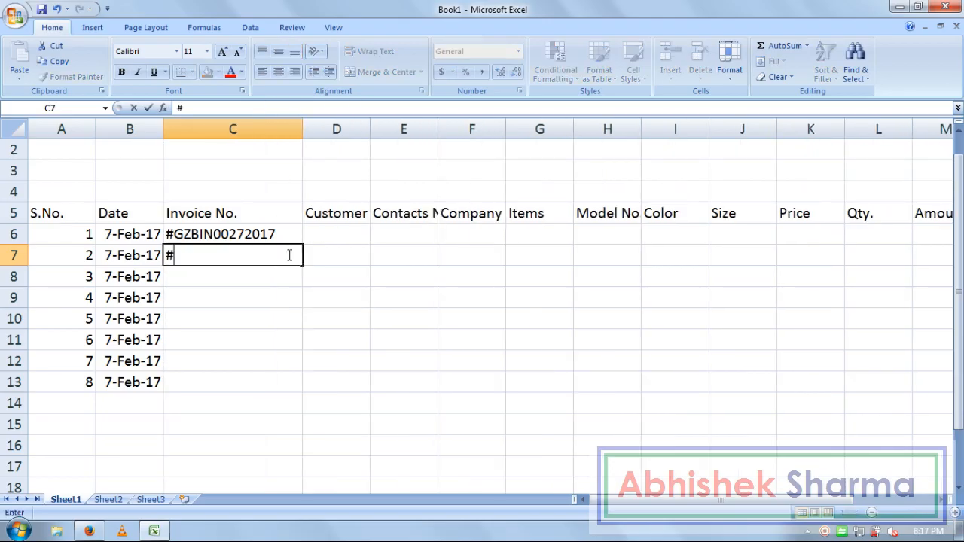
{"action": "type", "text": "GZBI"}
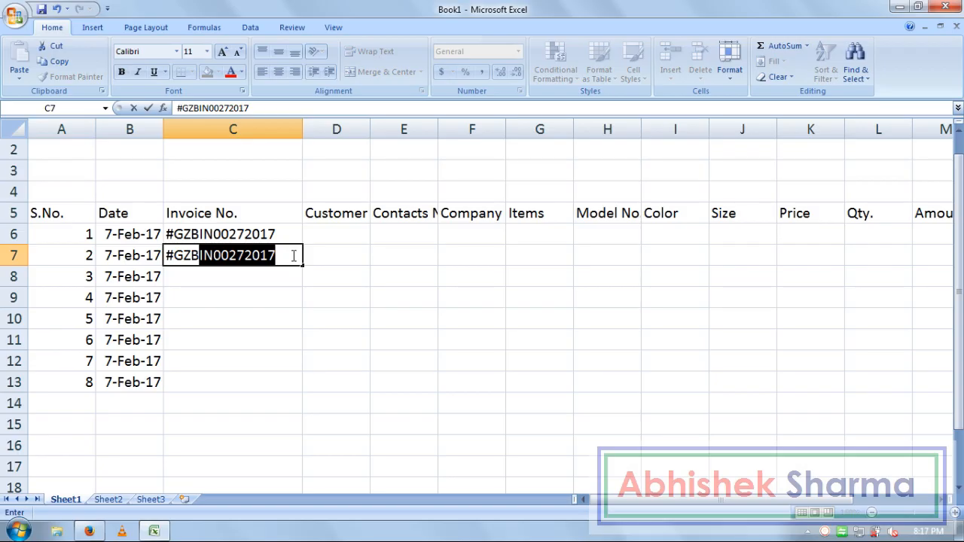
{"action": "type", "text": "N"}
{"action": "type", "text": "01"}
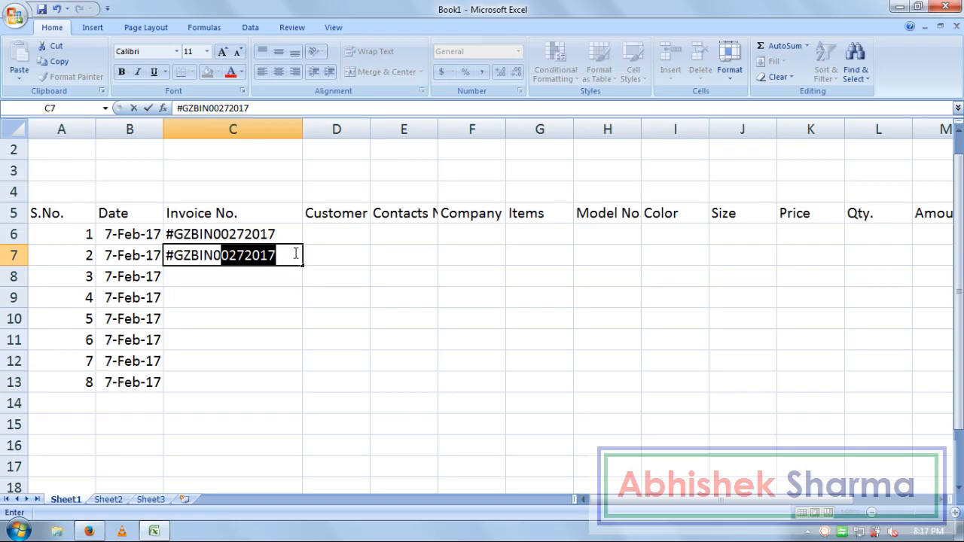
{"action": "type", "text": "27"}
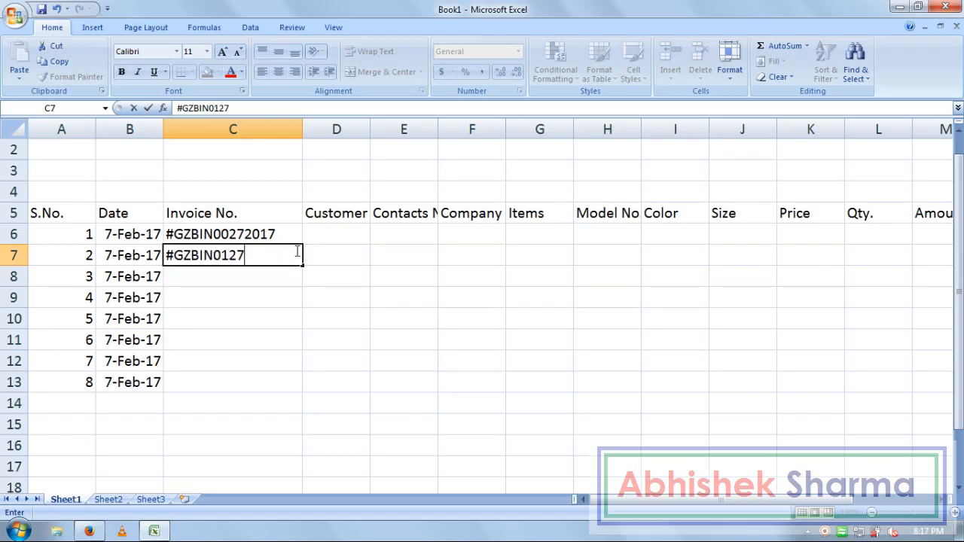
{"action": "type", "text": "2017"}
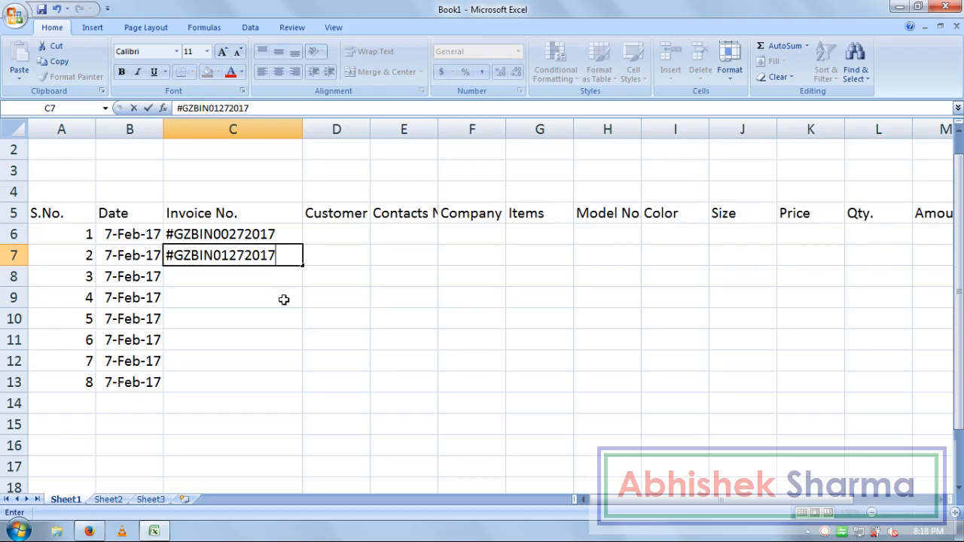
{"action": "left_click_drag", "start_coordinate": [249, 236], "coordinate": [287, 390]}
{"action": "left_click", "coordinate": [342, 231]}
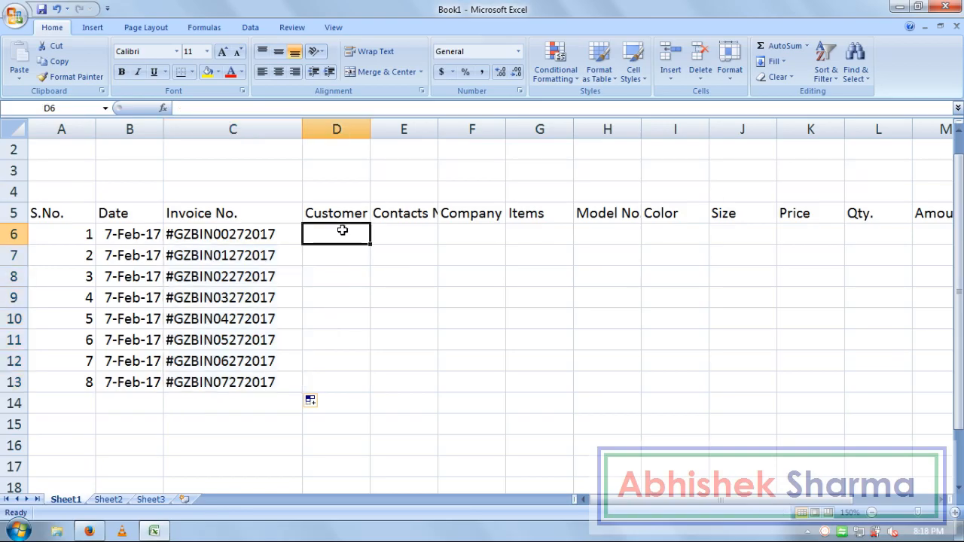
Step: Autofit column D and enter the first four customer names in D6:D9
{"action": "double_click", "coordinate": [370, 129]}
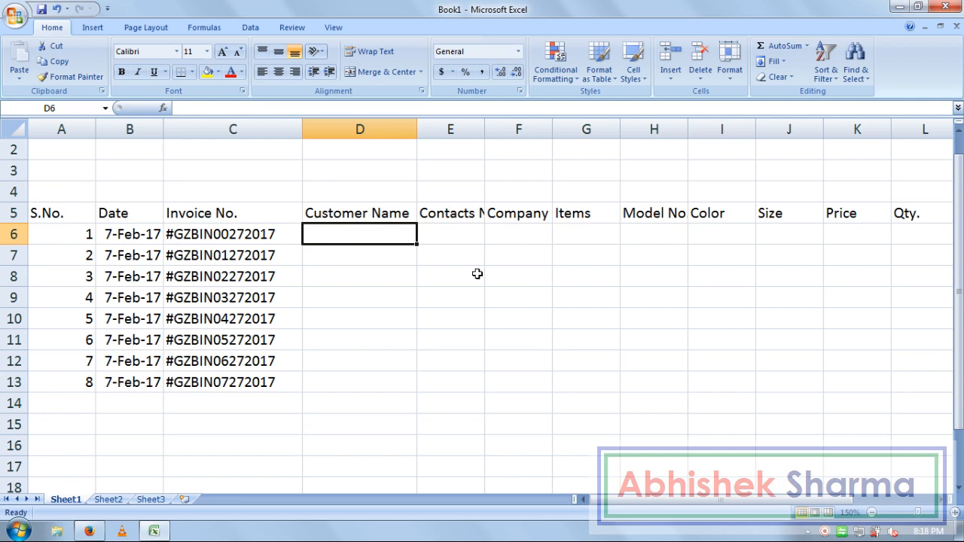
{"action": "key", "text": "Return"}
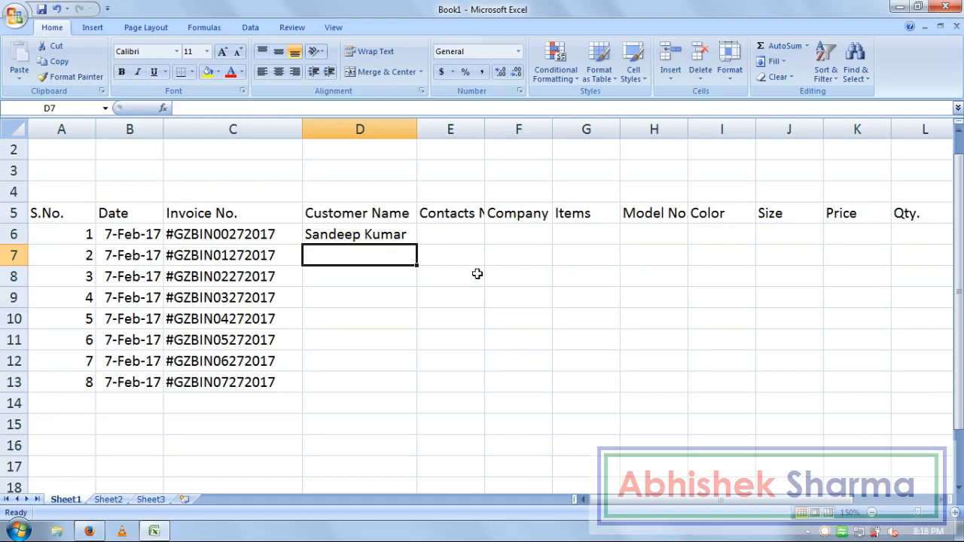
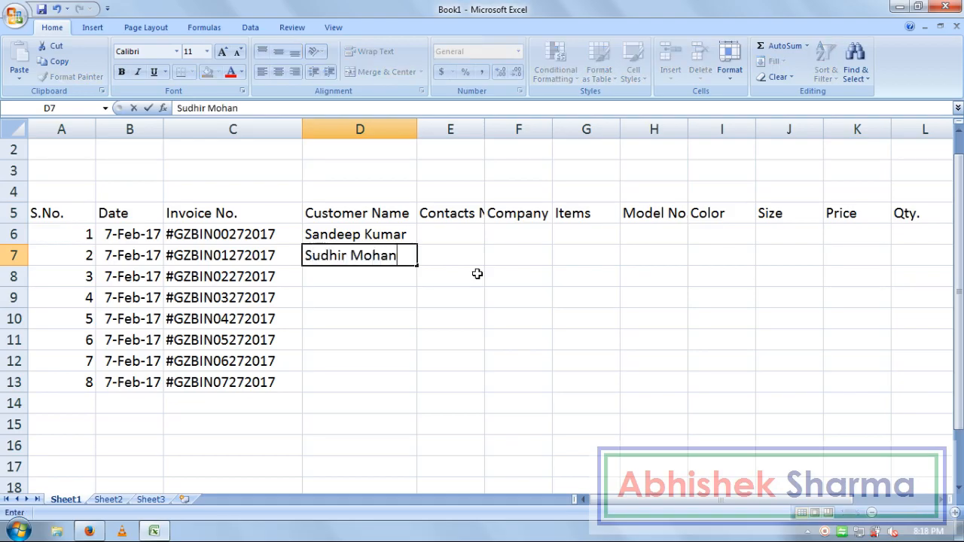
{"action": "key", "text": "Return"}
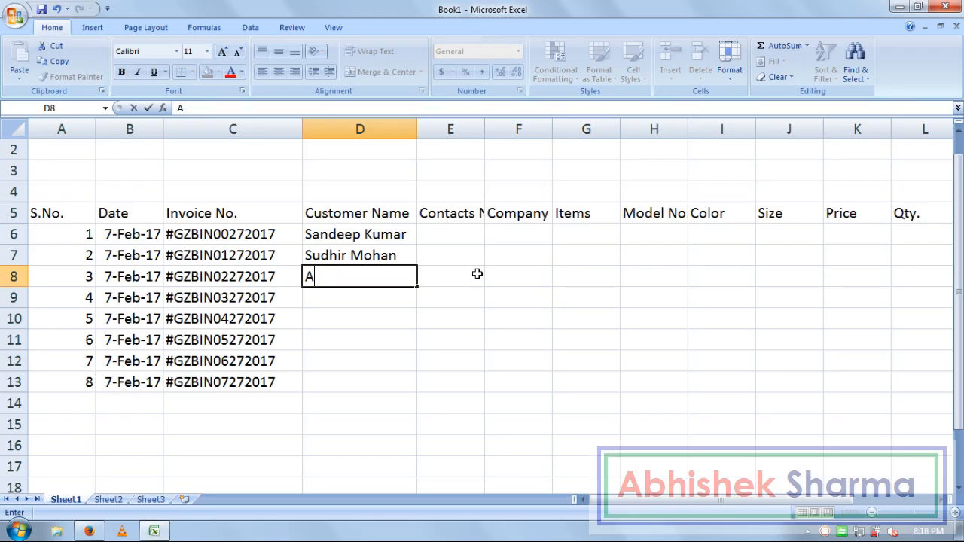
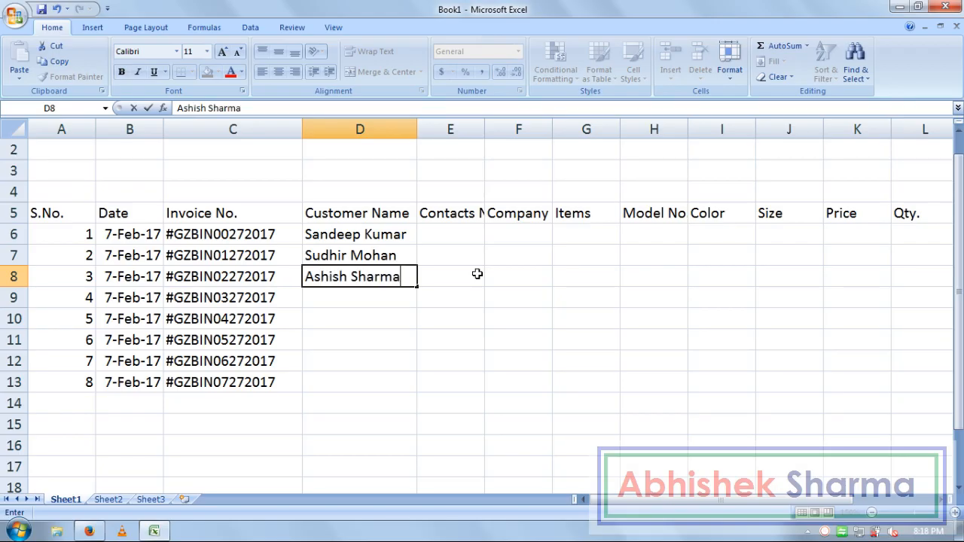
{"action": "key", "text": "Return"}
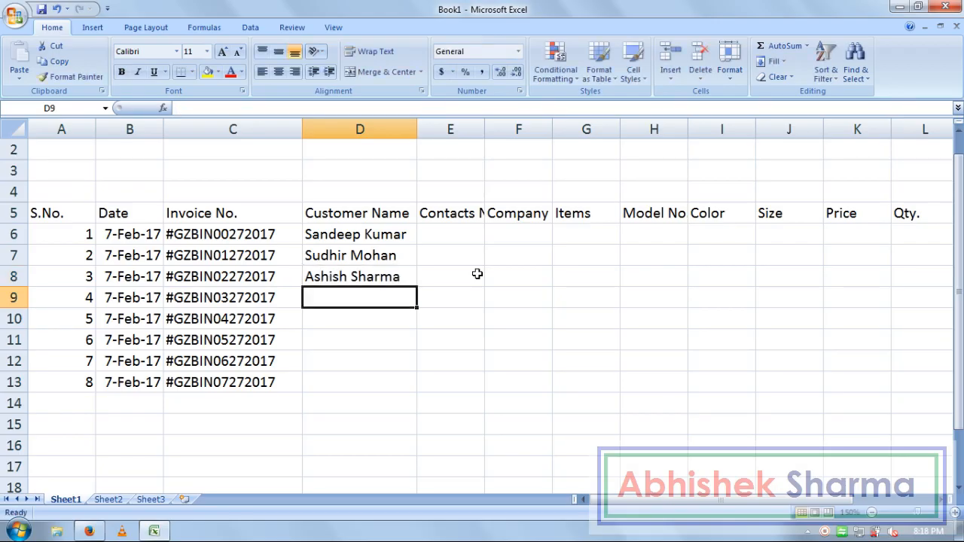
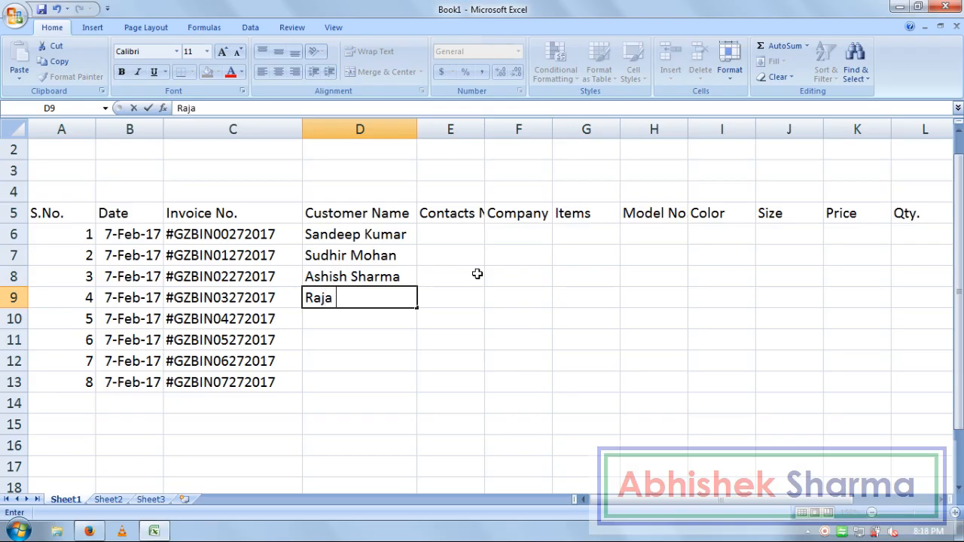
{"action": "key", "text": "Return"}
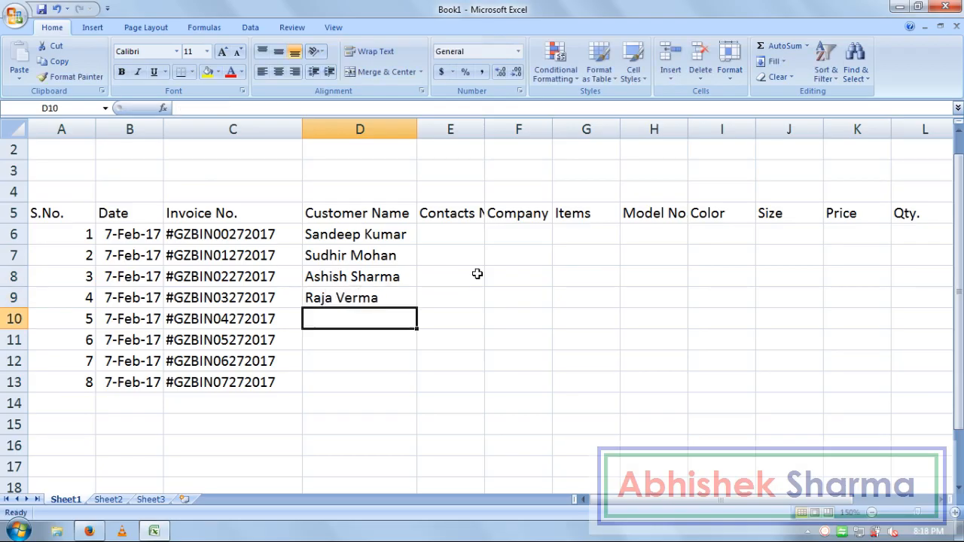
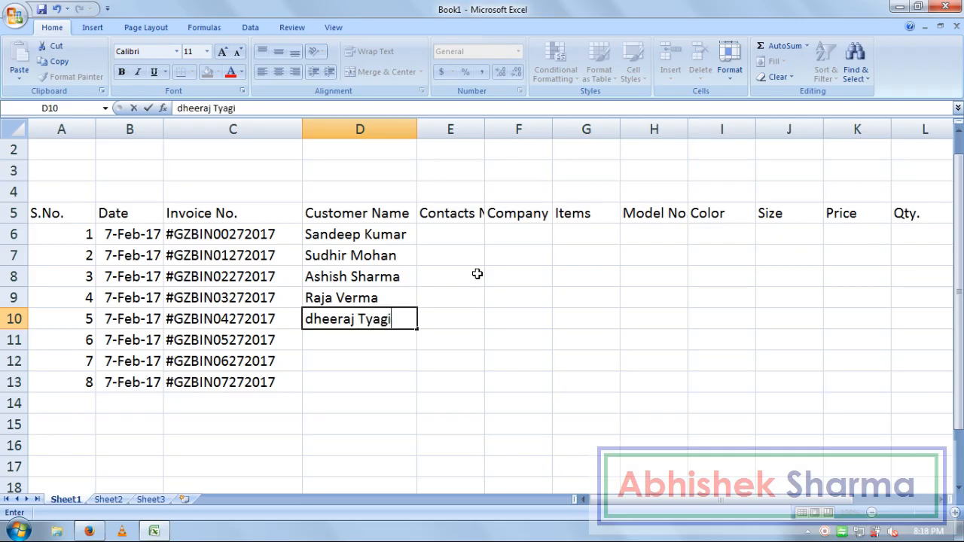
Step: Enter the remaining four customer names in D10:D13
{"action": "key", "text": "Return"}
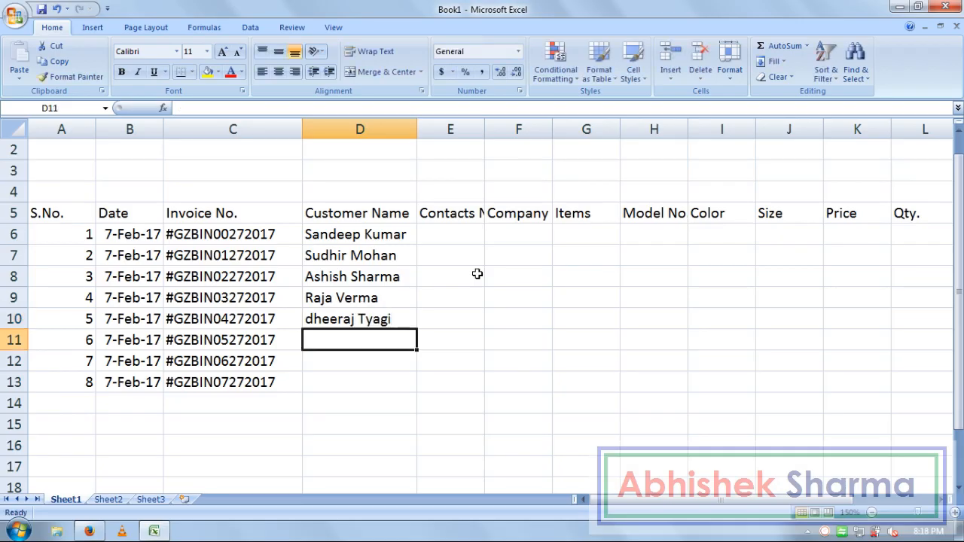
{"action": "key", "text": "Return"}
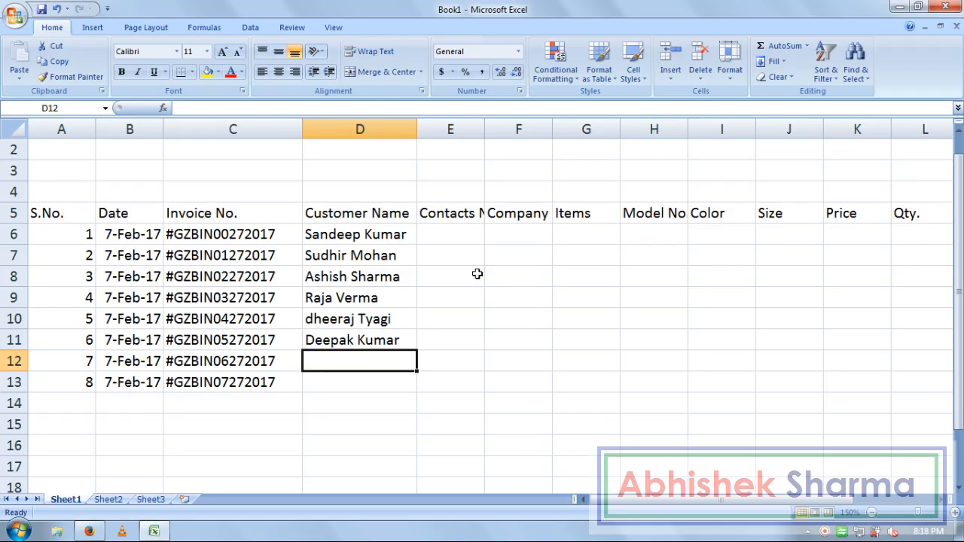
{"action": "key", "text": "Return"}
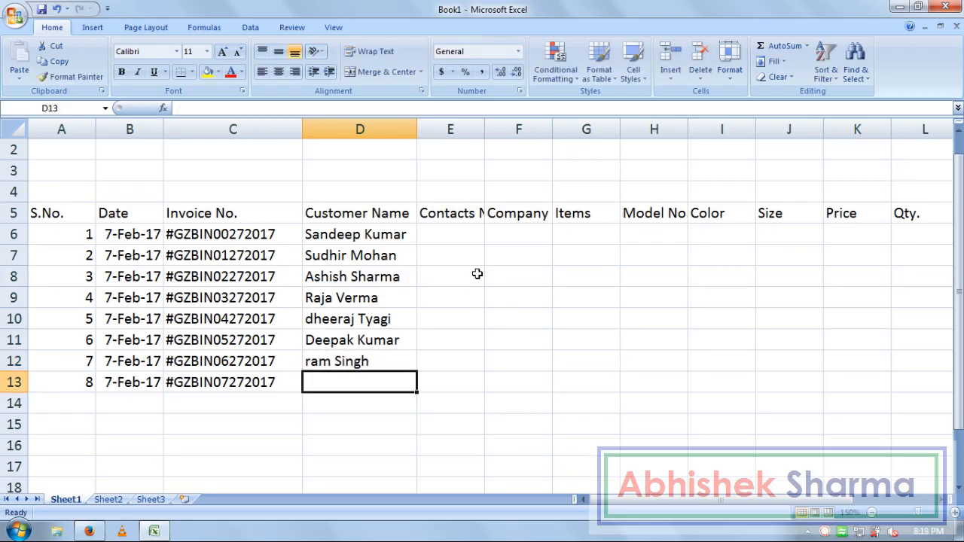
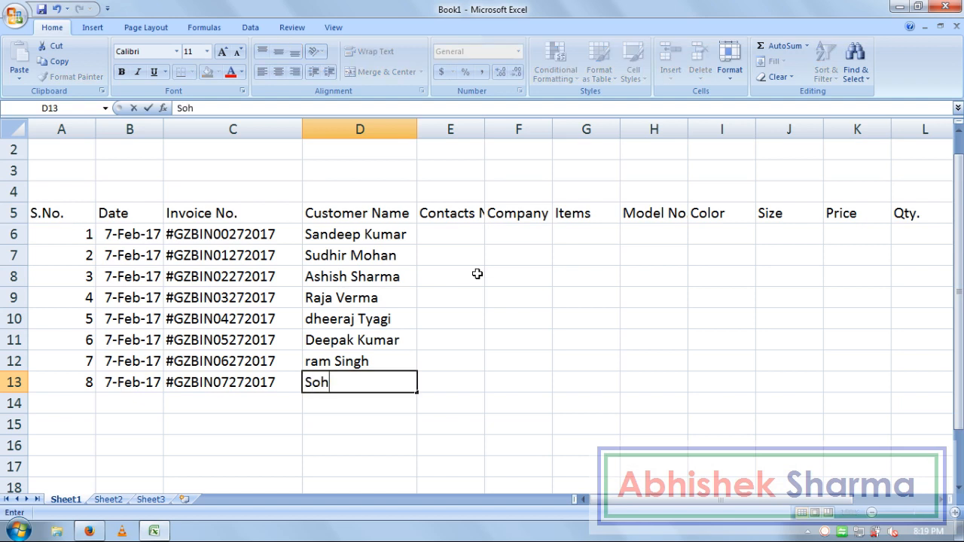
{"action": "key", "text": "Return"}
Step: Capitalise the first letters of the names in D12 and D10, then go to E6
{"action": "key", "text": "Up"}
{"action": "key", "text": "Up"}
{"action": "key", "text": "F2"}
{"action": "key", "text": "ctrl+Left"}
{"action": "key", "text": "ctrl+Left"}
{"action": "key", "text": "Delete"}
{"action": "type", "text": "R"}
{"action": "key", "text": "Return"}
{"action": "key", "text": "Up"}
{"action": "key", "text": "Up"}
{"action": "key", "text": "Up"}
{"action": "key", "text": "F2"}
{"action": "key", "text": "ctrl+Left"}
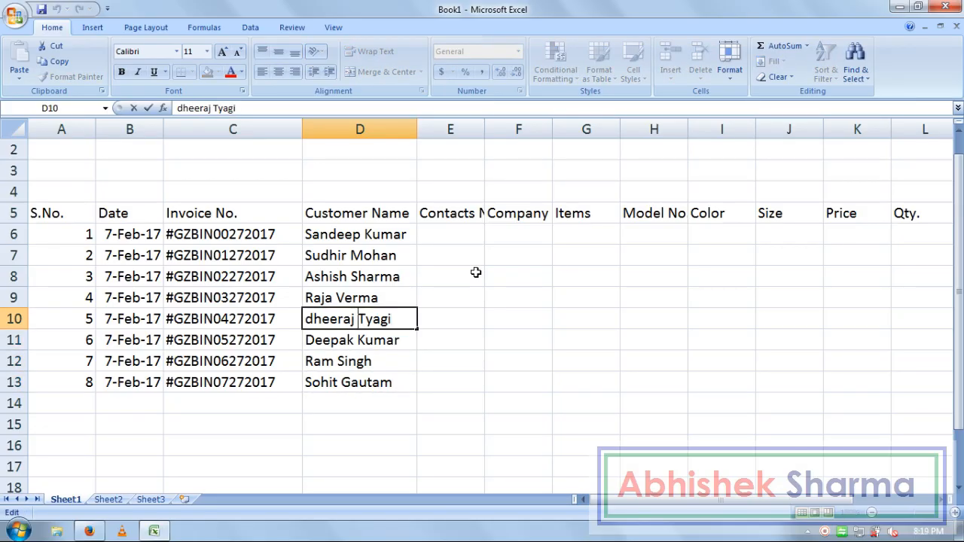
{"action": "key", "text": "ctrl+Left"}
{"action": "key", "text": "Delete"}
{"action": "type", "text": "D"}
{"action": "key", "text": "Return"}
{"action": "key", "text": "Down"}
{"action": "key", "text": "Down"}
{"action": "key", "text": "Right"}
{"action": "key", "text": "Up"}
{"action": "key", "text": "Up"}
{"action": "key", "text": "Up"}
{"action": "key", "text": "Up"}
{"action": "key", "text": "Up"}
{"action": "key", "text": "Up"}
{"action": "key", "text": "Up"}
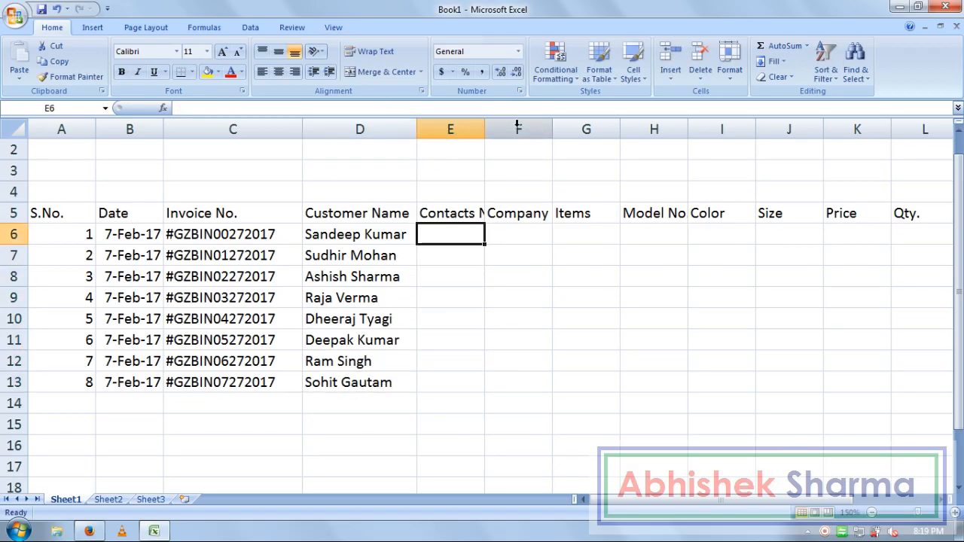
Step: Widen column E and enter ten-digit contact numbers for the first four customers in E6:E9
{"action": "left_click_drag", "start_coordinate": [486, 130], "coordinate": [520, 132]}
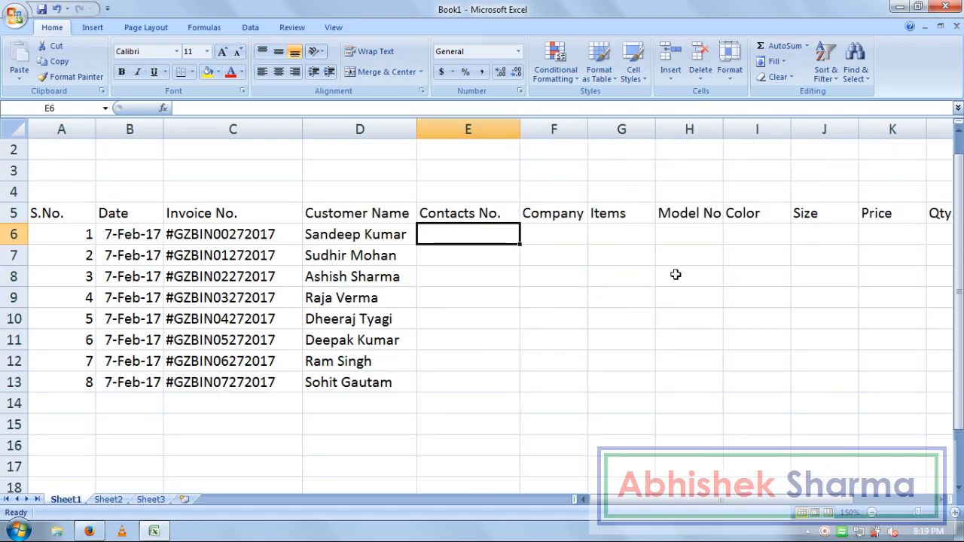
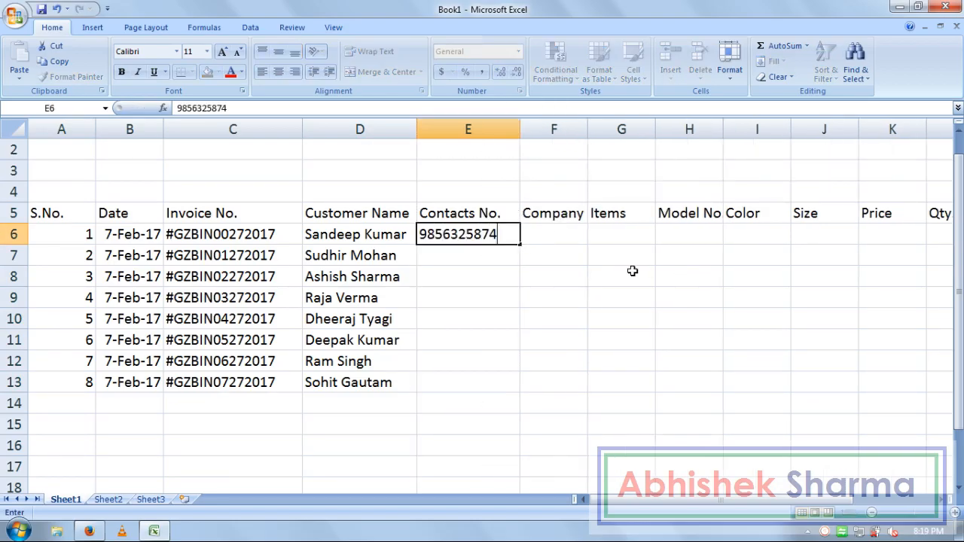
{"action": "key", "text": "Return"}
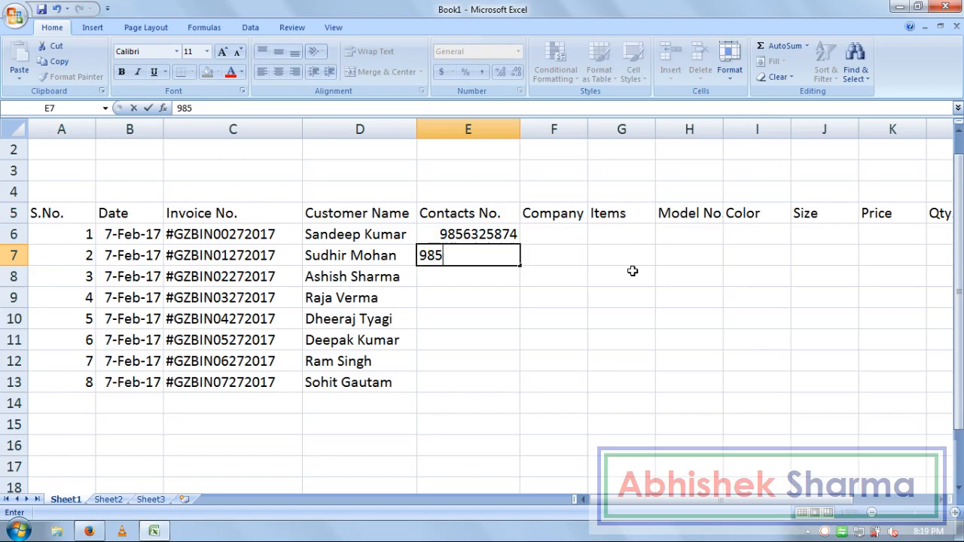
{"action": "key", "text": "Return"}
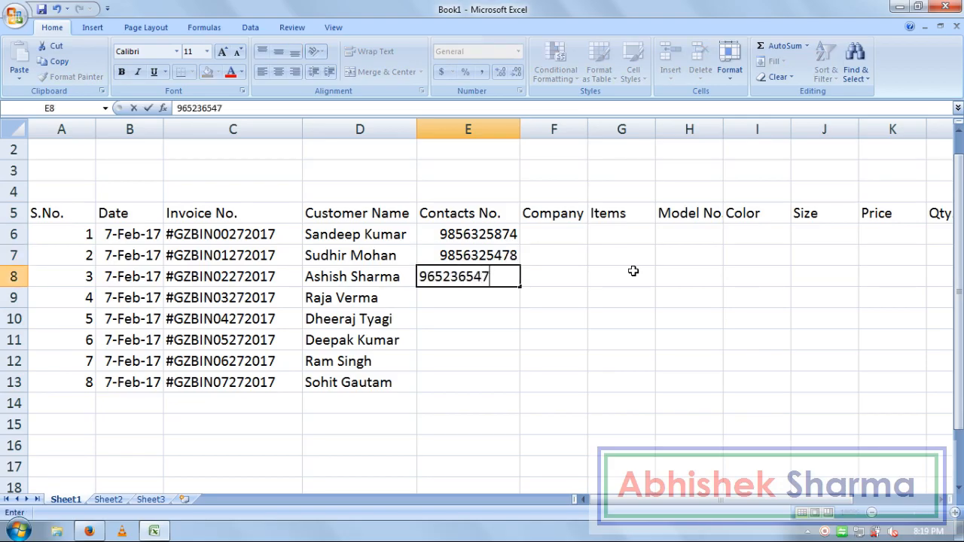
{"action": "key", "text": "Return"}
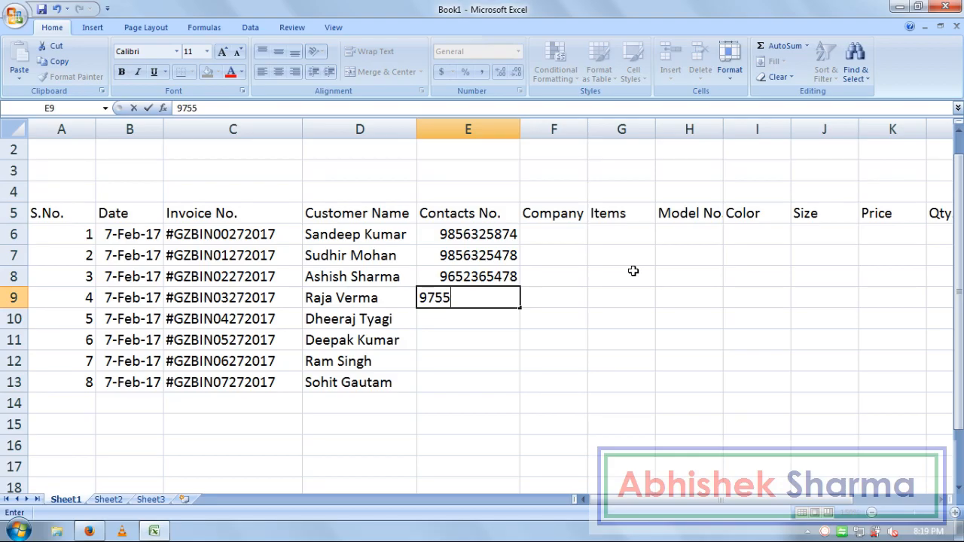
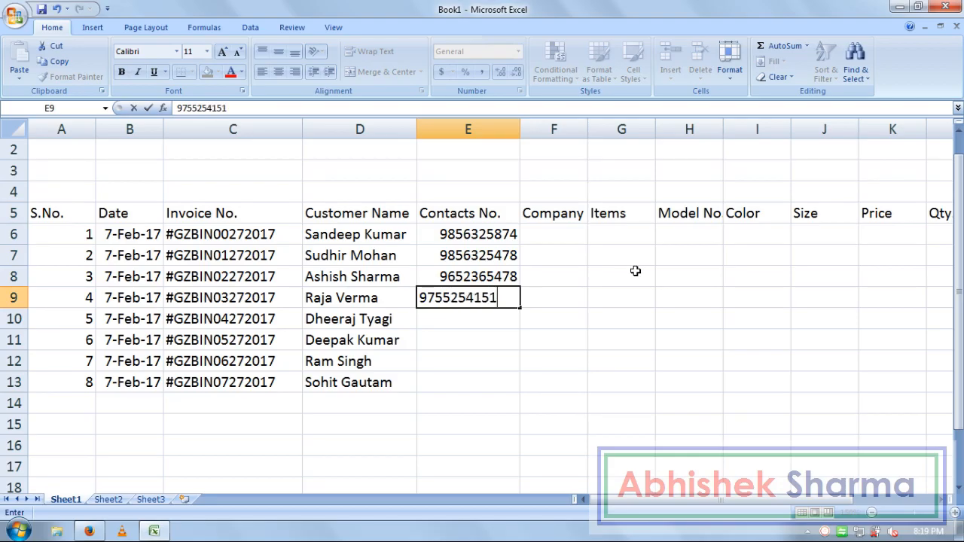
{"action": "key", "text": "Return"}
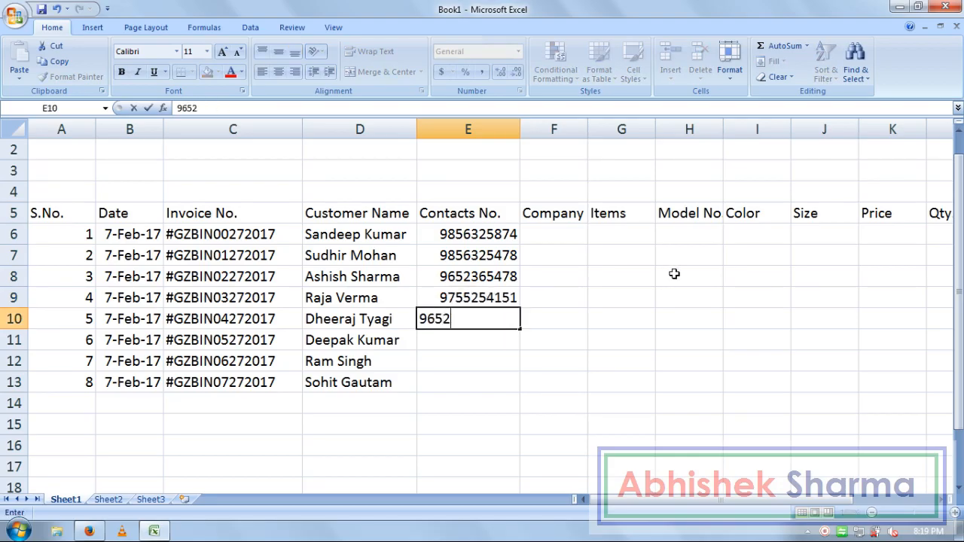
Step: Enter contact numbers for the remaining four customers in E10:E13 and AutoFit column E
{"action": "key", "text": "Return"}
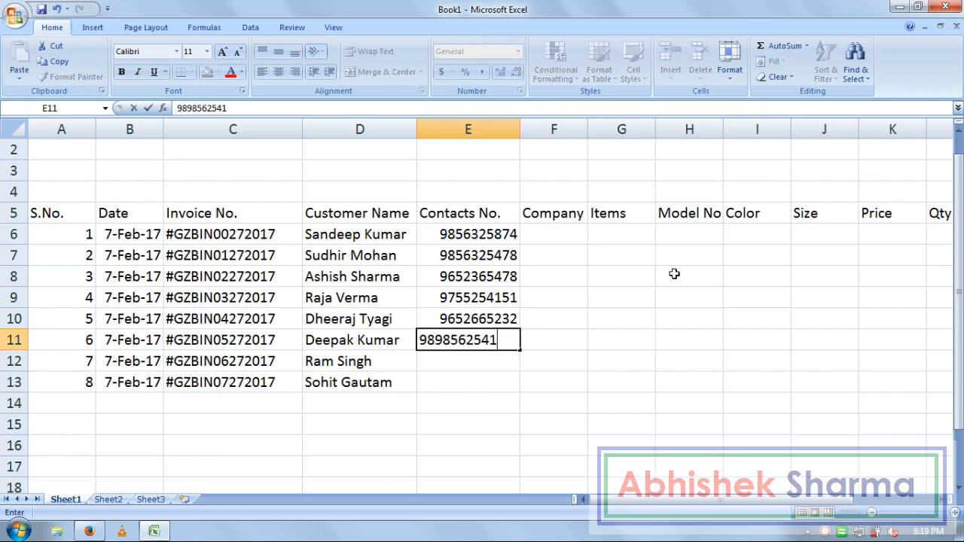
{"action": "key", "text": "Return"}
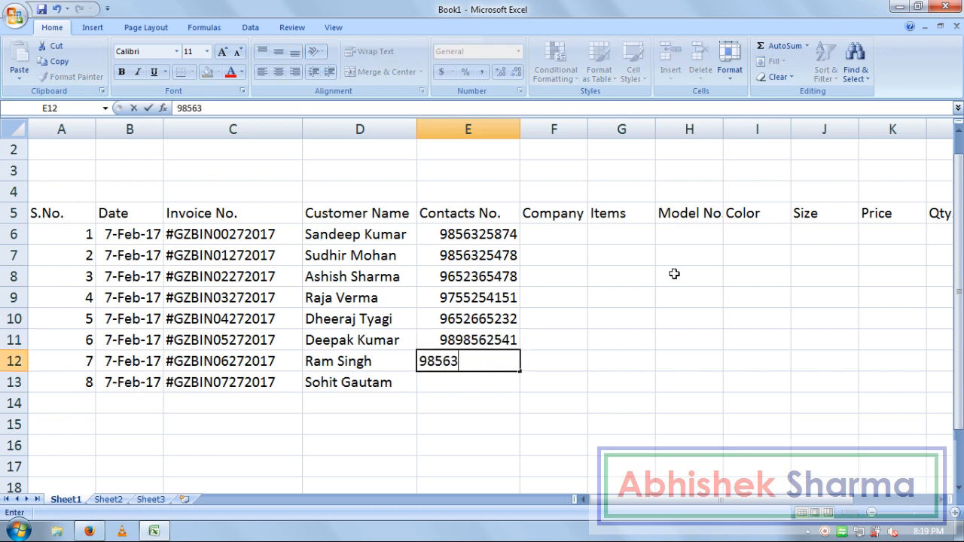
{"action": "key", "text": "Return"}
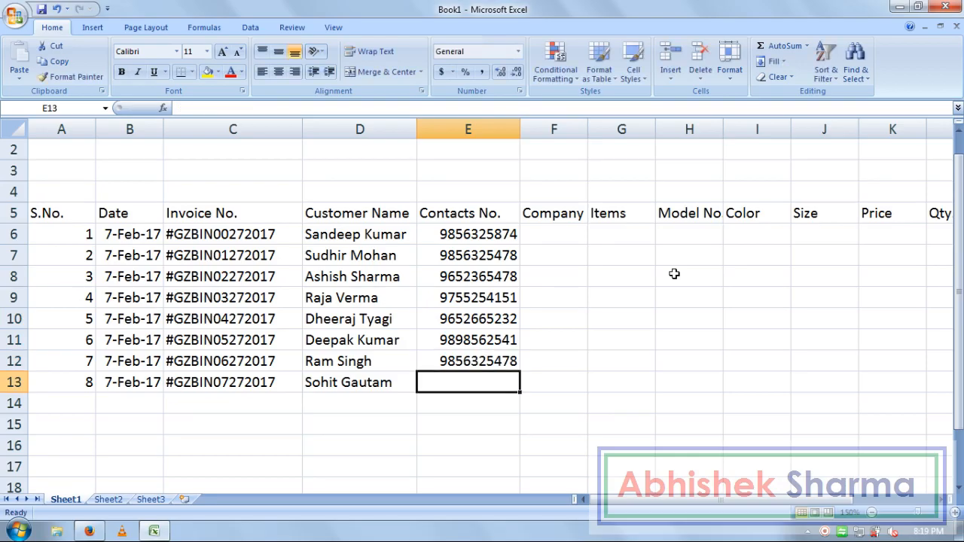
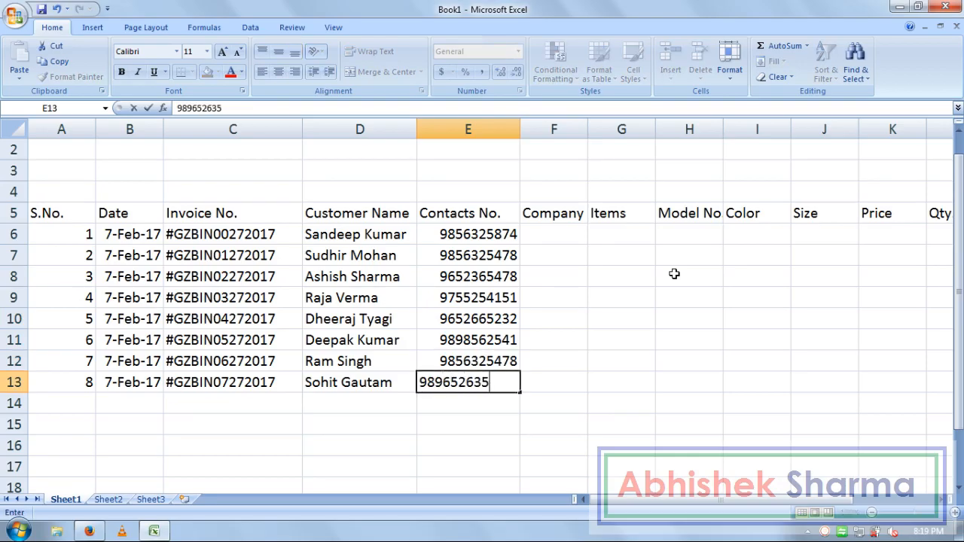
{"action": "key", "text": "Return"}
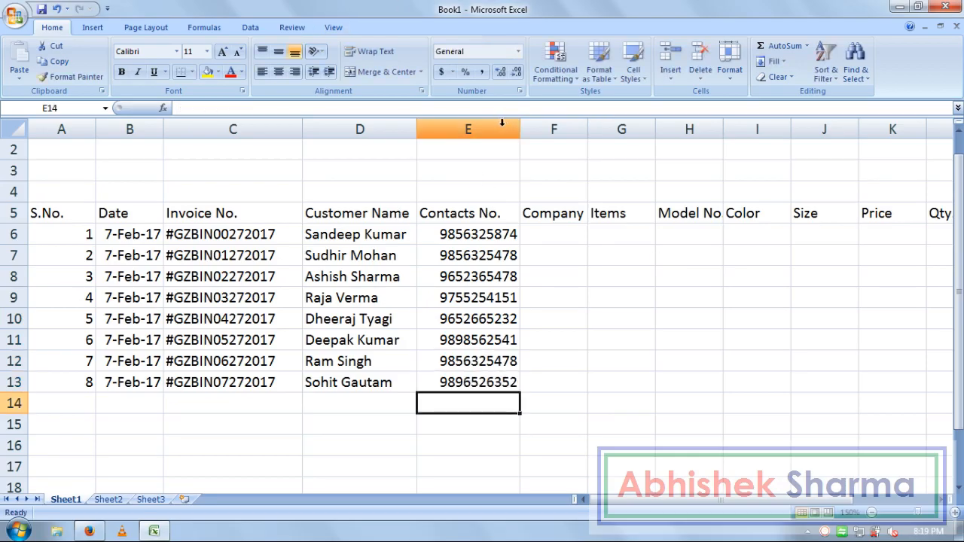
{"action": "double_click", "coordinate": [520, 131]}
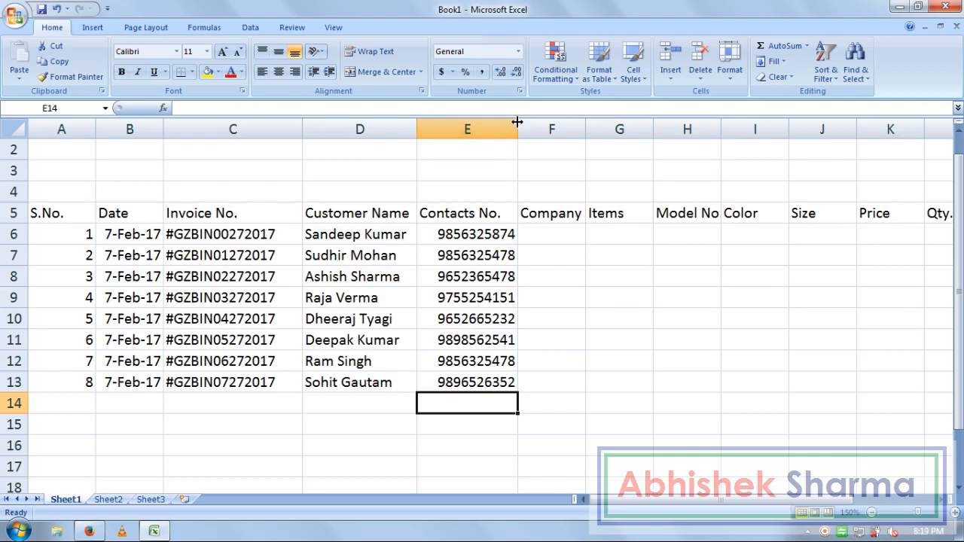
Step: Clear a stray entry in F7, then fill row 6 with Nokia, Mobile and Lumia 510
{"action": "double_click", "coordinate": [519, 131]}
{"action": "left_click", "coordinate": [563, 253]}
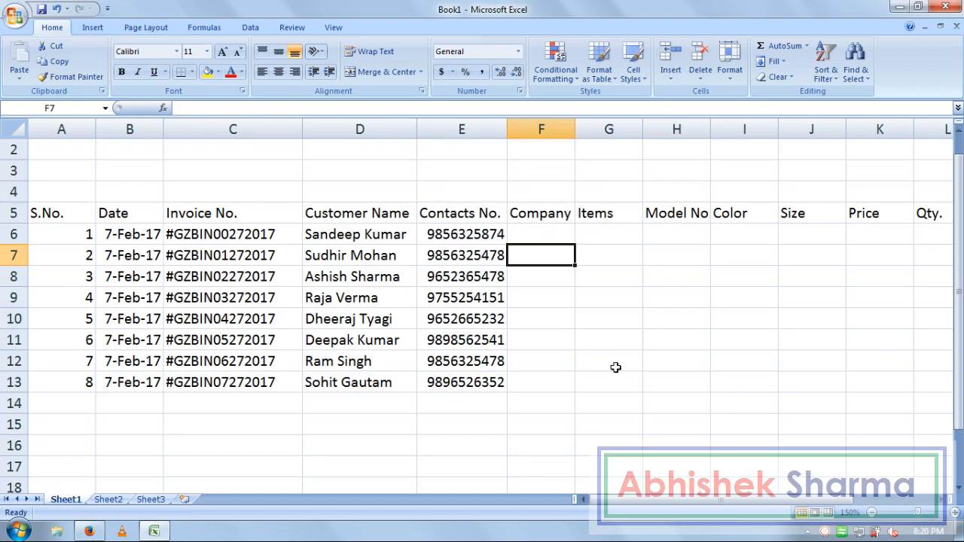
{"action": "type", "text": "Noki"}
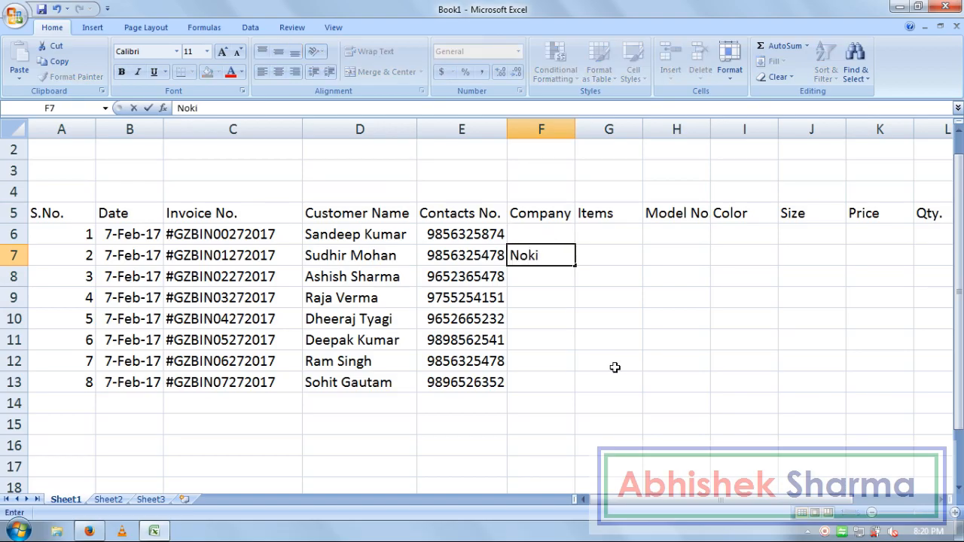
{"action": "key", "text": "Return"}
{"action": "key", "text": "Up"}
{"action": "key", "text": "Delete"}
{"action": "key", "text": "Up"}
{"action": "type", "text": "Nokia"}
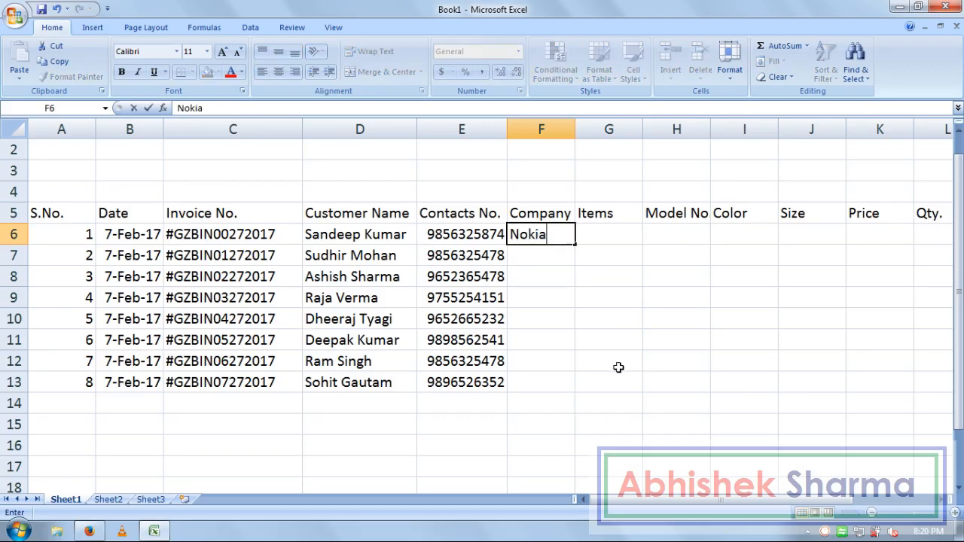
{"action": "key", "text": "Tab"}
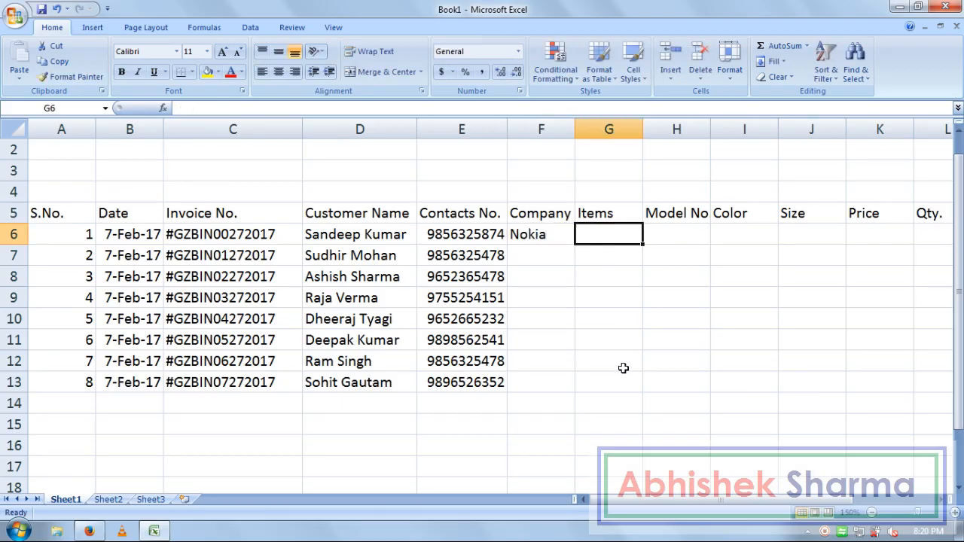
{"action": "type", "text": "Mobi"}
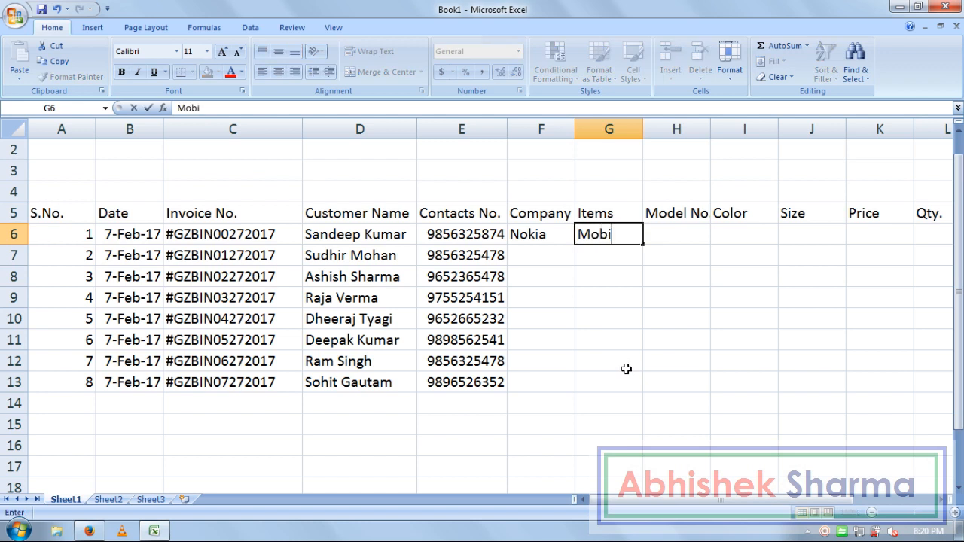
{"action": "type", "text": "le"}
{"action": "key", "text": "Tab"}
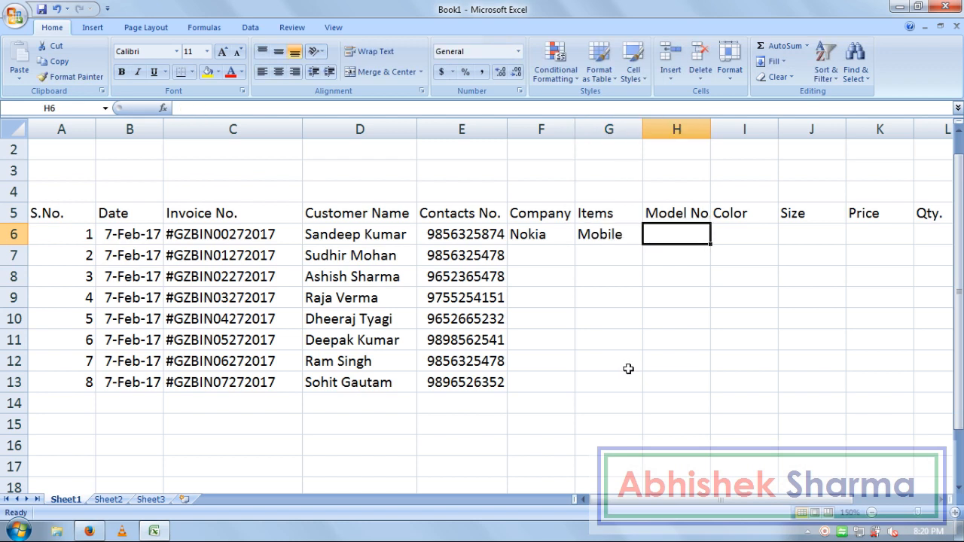
{"action": "type", "text": "Lum"}
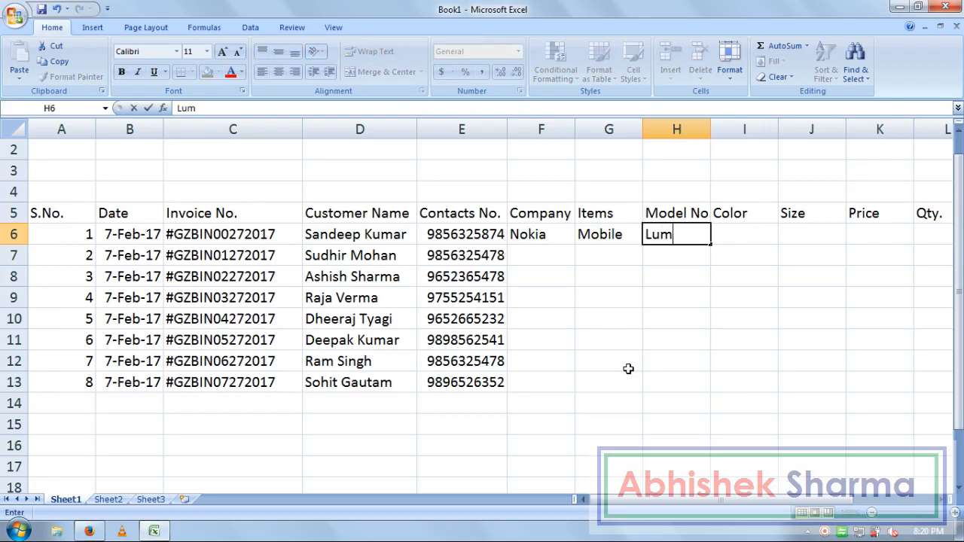
{"action": "type", "text": "ia 510"}
{"action": "key", "text": "Return"}
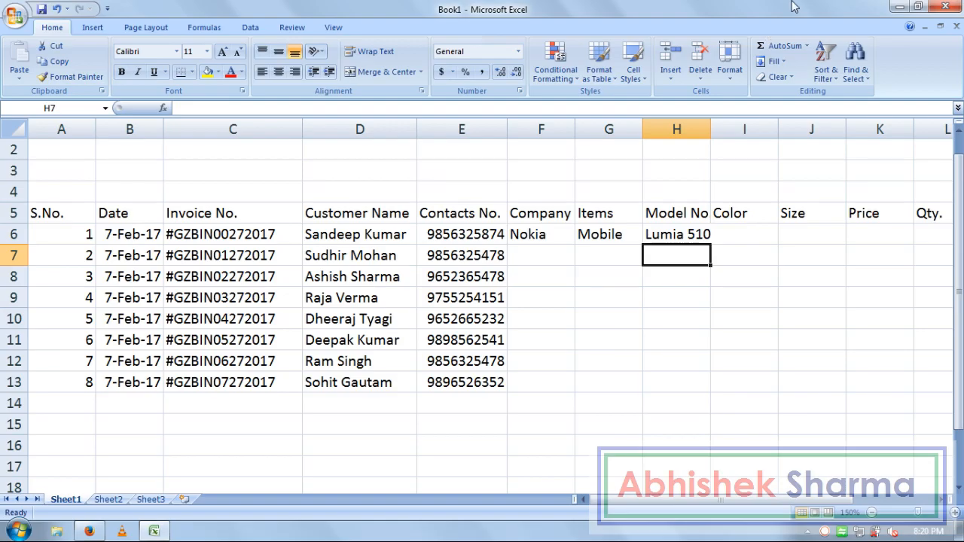
Step: AutoFit the Model No. column and add Black, 5 Inch and price 12000 to row 6
{"action": "double_click", "coordinate": [711, 129]}
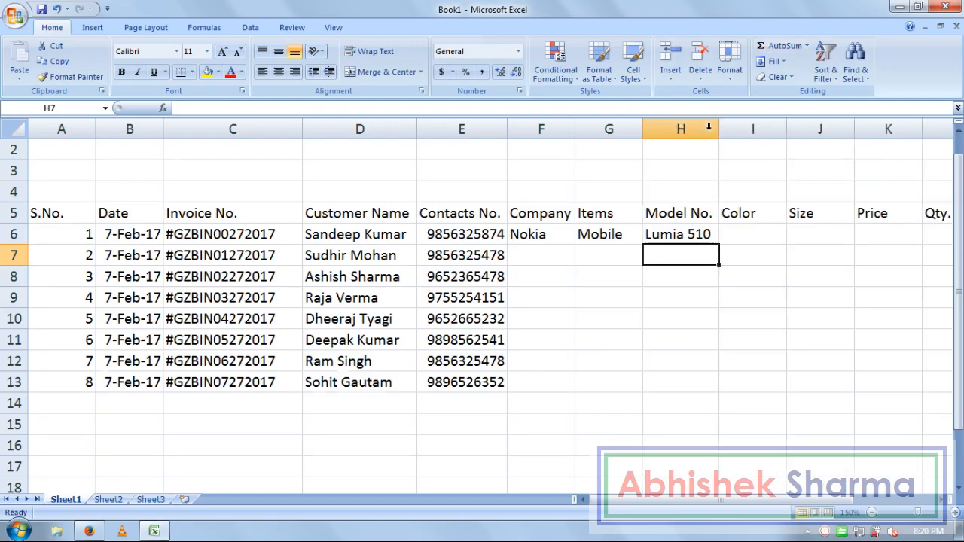
{"action": "left_click", "coordinate": [738, 237]}
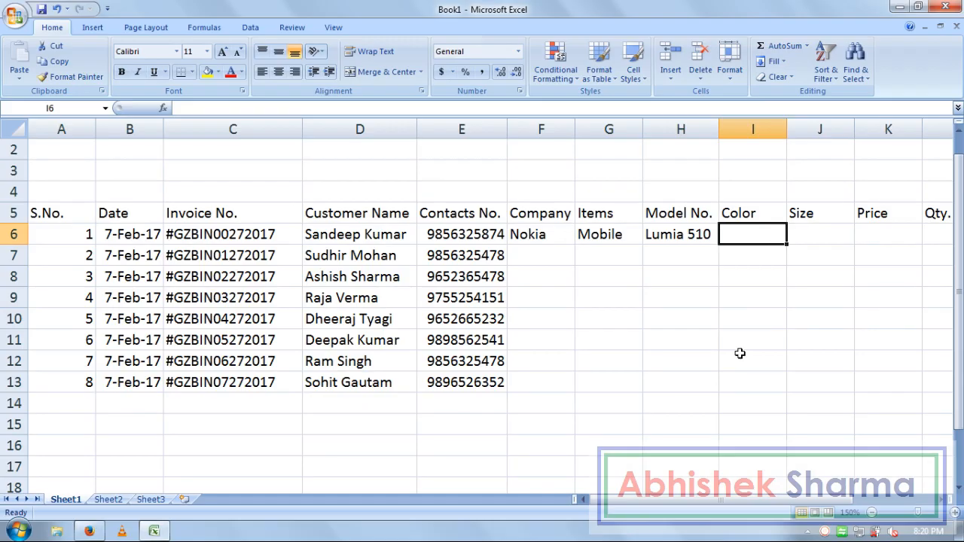
{"action": "type", "text": "Bl"}
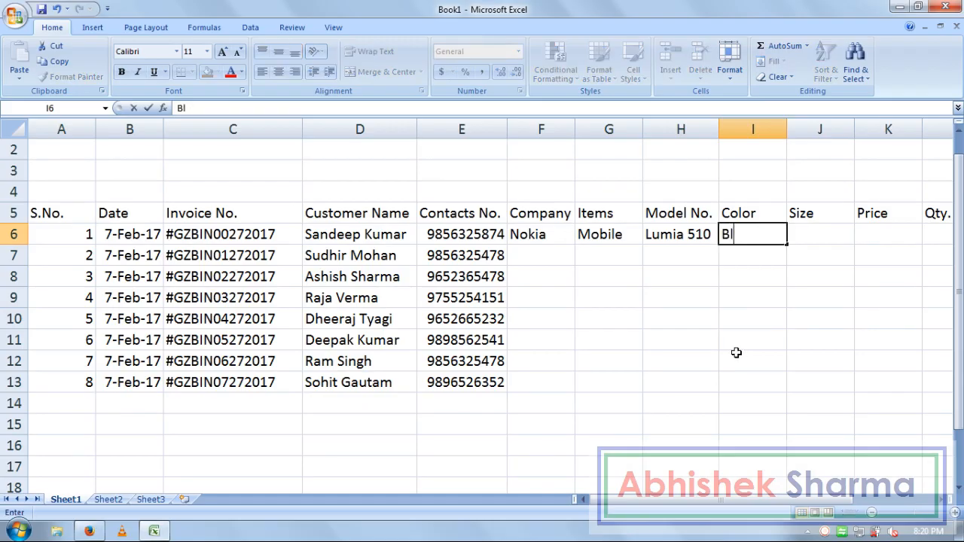
{"action": "type", "text": "ack"}
{"action": "key", "text": "Tab"}
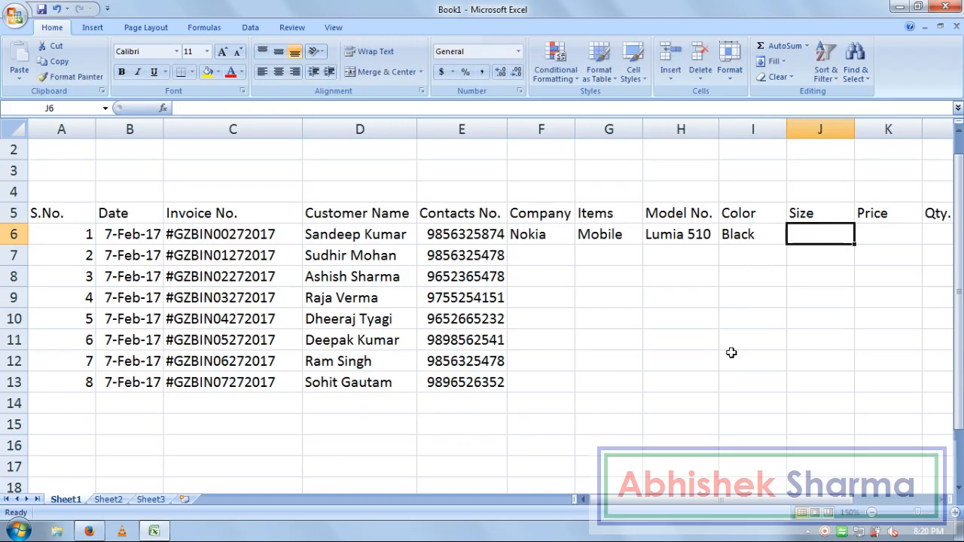
{"action": "type", "text": "5"}
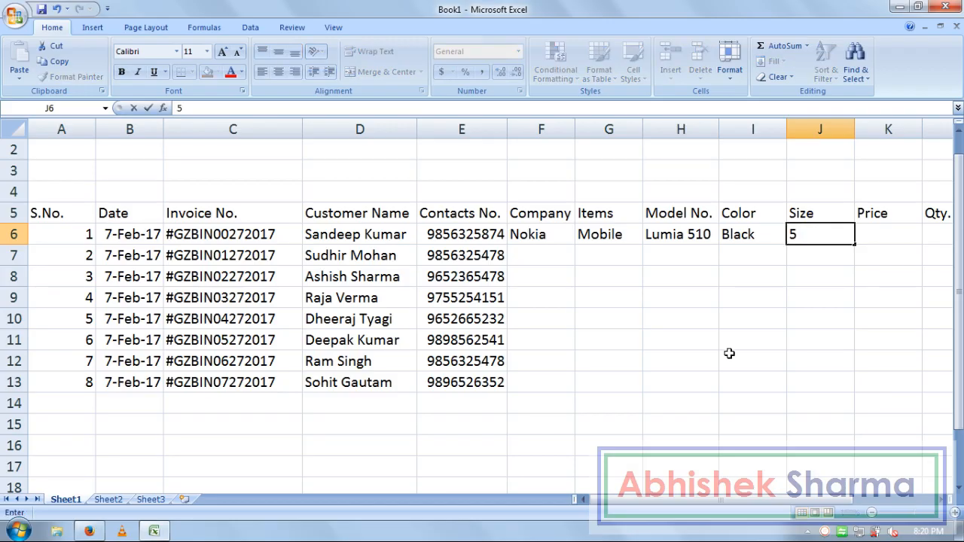
{"action": "type", "text": " Inc"}
{"action": "type", "text": "h"}
{"action": "key", "text": "Tab"}
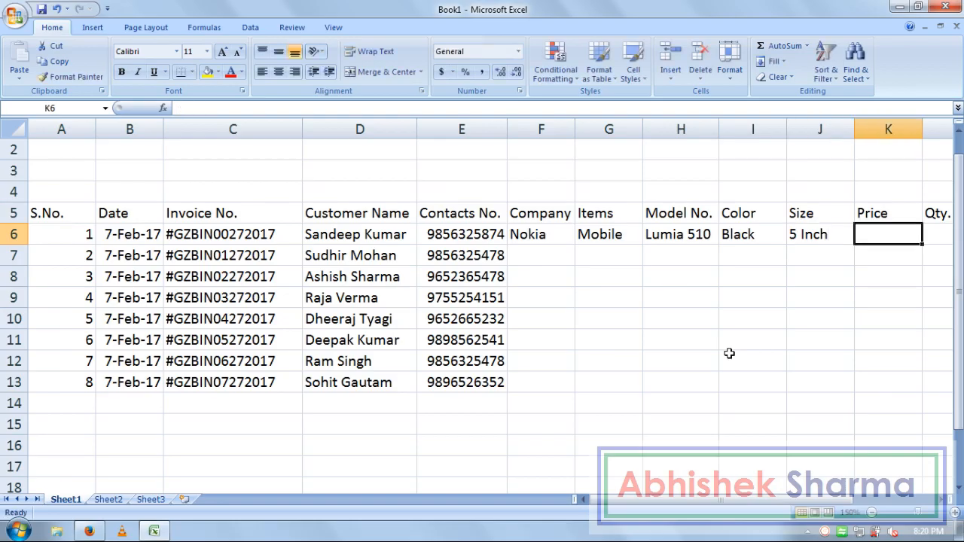
{"action": "type", "text": "12000"}
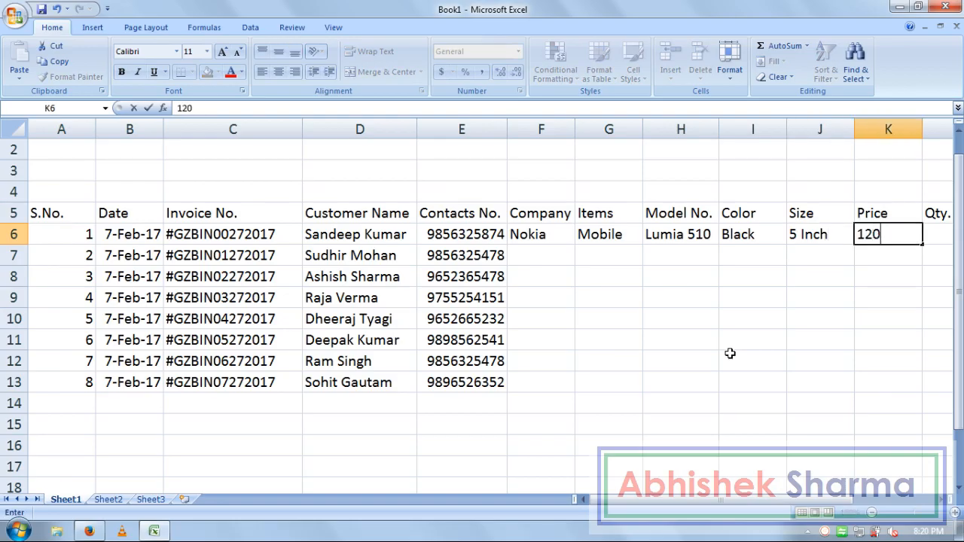
{"action": "key", "text": "Return"}
{"action": "key", "text": "Left"}
{"action": "key", "text": "Left"}
{"action": "key", "text": "Left"}
{"action": "key", "text": "Left"}
{"action": "key", "text": "Left"}
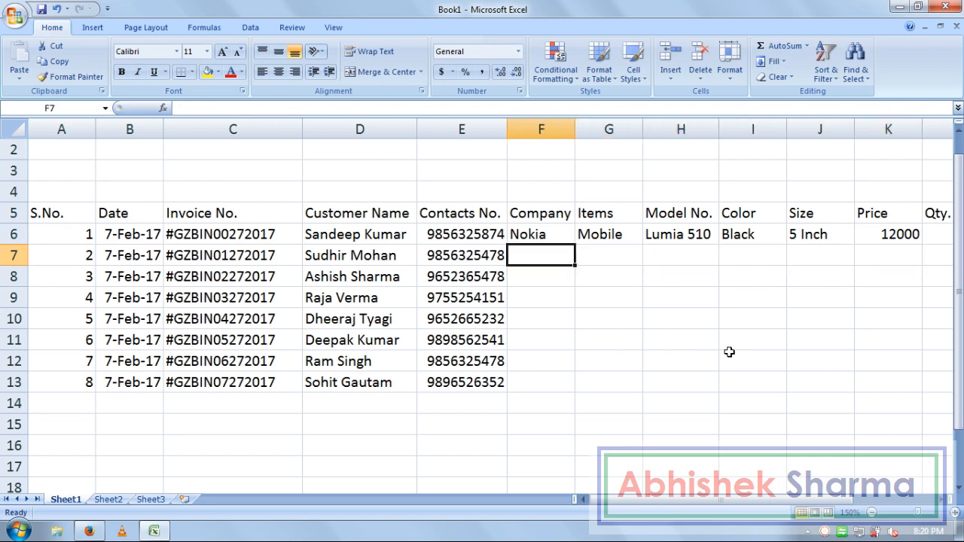
Step: Fill row 7 with Samsung, Galaxy J7 and Silver
{"action": "type", "text": "S"}
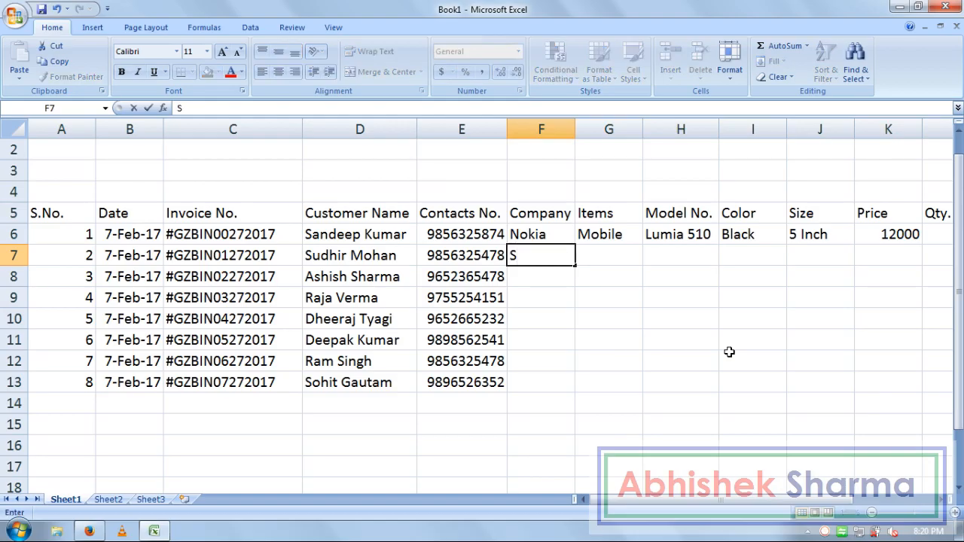
{"action": "type", "text": "amsung"}
{"action": "key", "text": "Tab"}
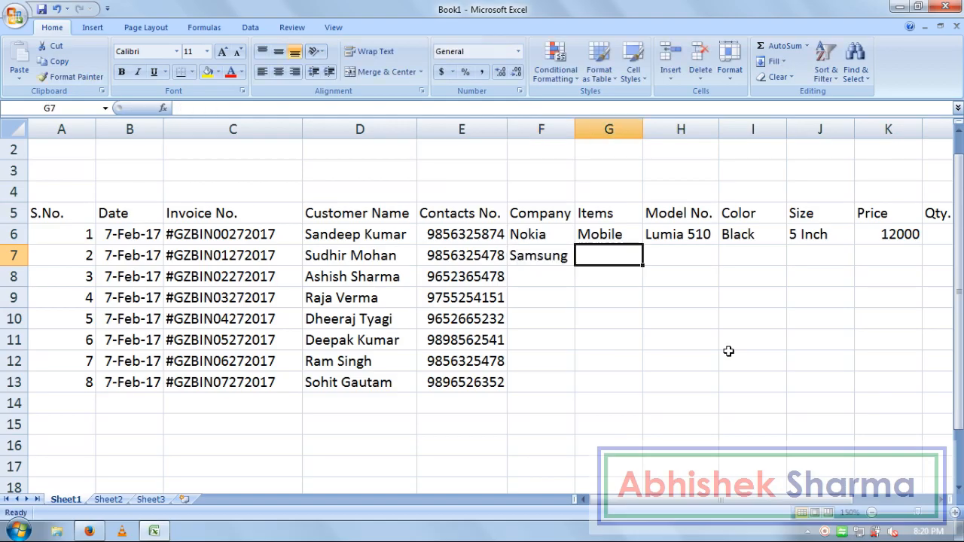
{"action": "key", "text": "Down"}
{"action": "key", "text": "Right"}
{"action": "key", "text": "Up"}
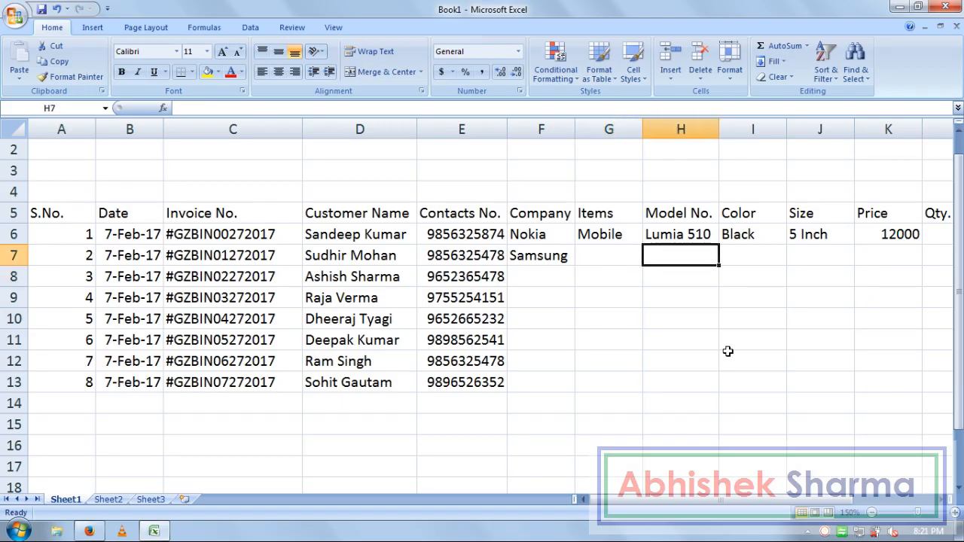
{"action": "type", "text": "Gla"}
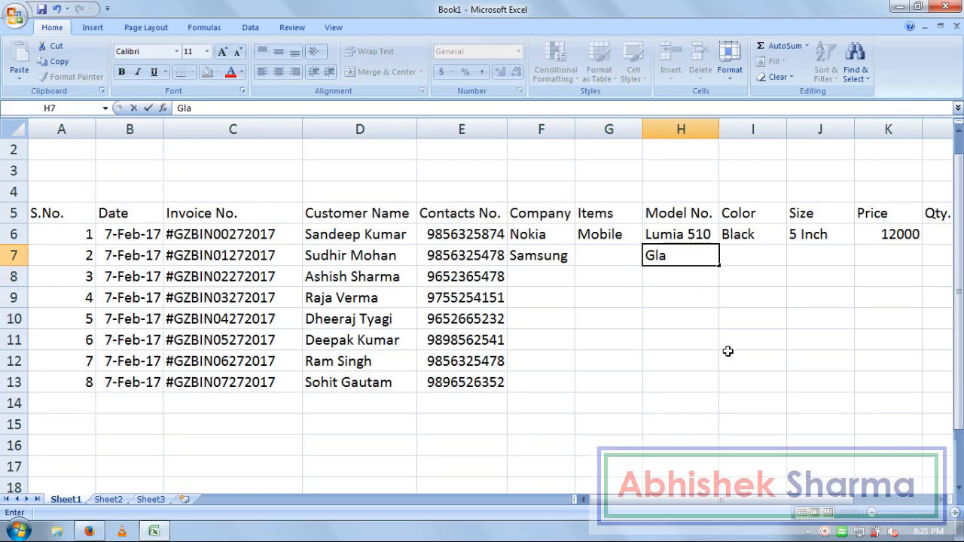
{"action": "key", "text": "BackSpace"}
{"action": "key", "text": "BackSpace"}
{"action": "type", "text": "alaxy J7"}
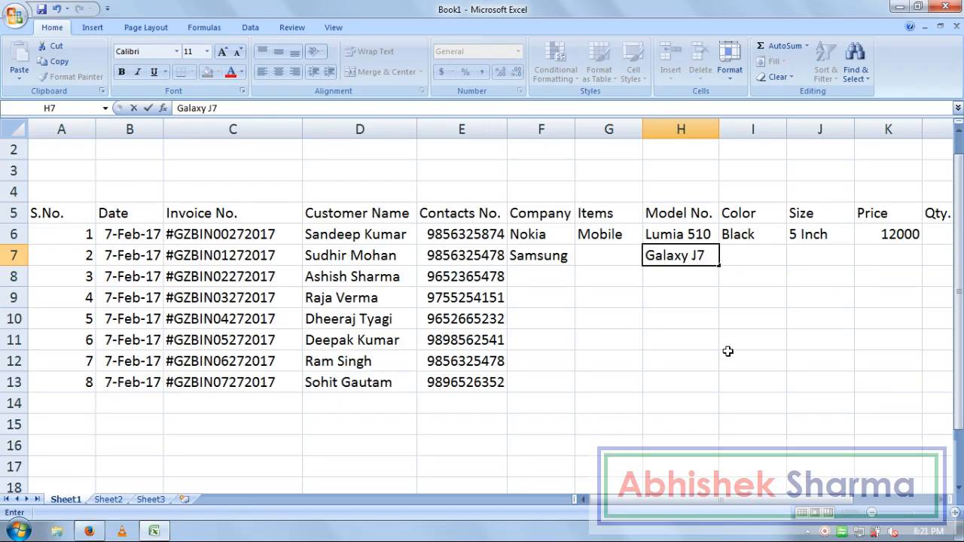
{"action": "key", "text": "Tab"}
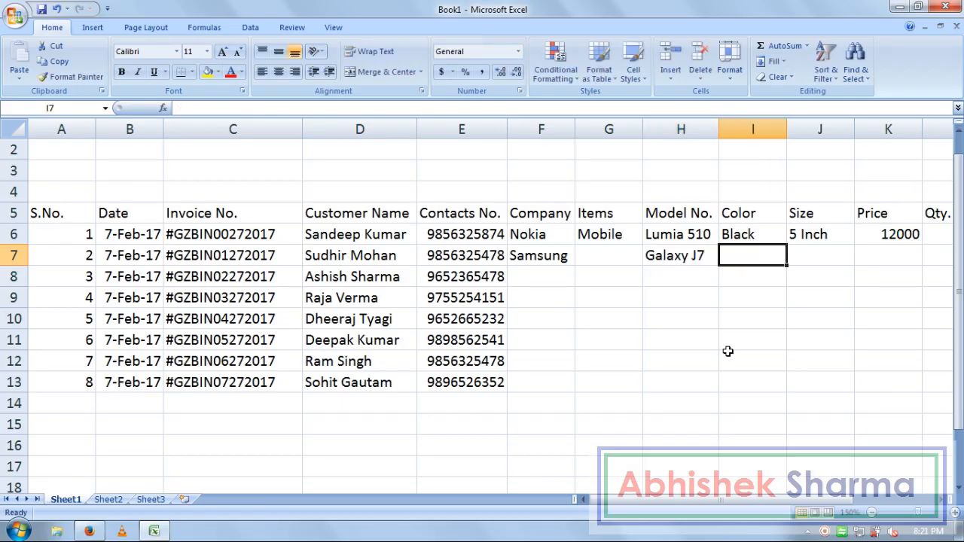
{"action": "type", "text": "S"}
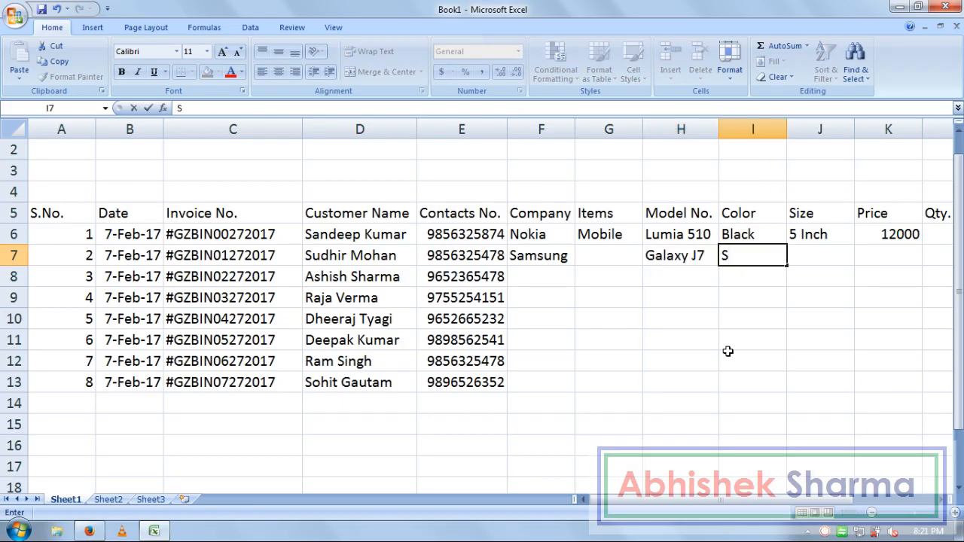
{"action": "type", "text": "ilver"}
{"action": "key", "text": "Return"}
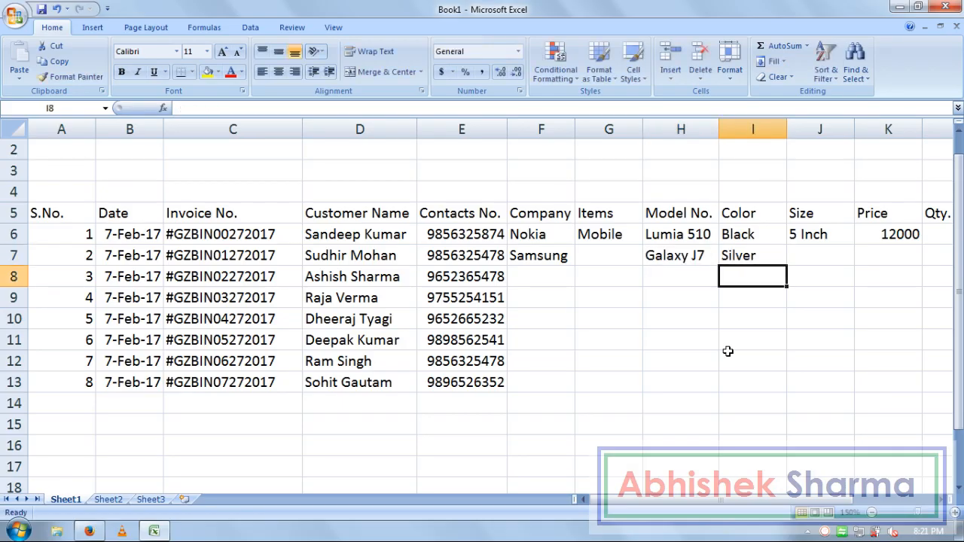
Step: Fill row 8 with Sony, Xperia and Black
{"action": "key", "text": "Left"}
{"action": "key", "text": "Left"}
{"action": "key", "text": "Left"}
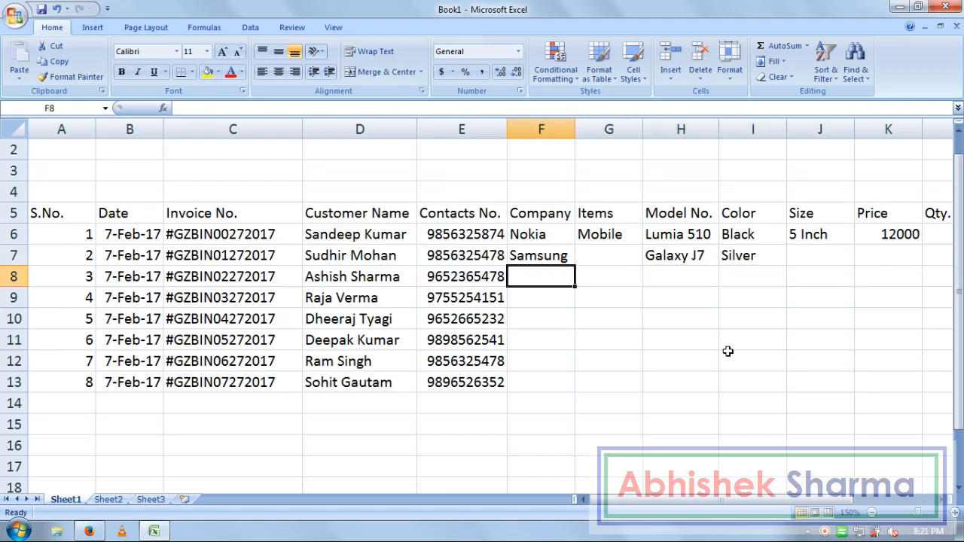
{"action": "type", "text": "So"}
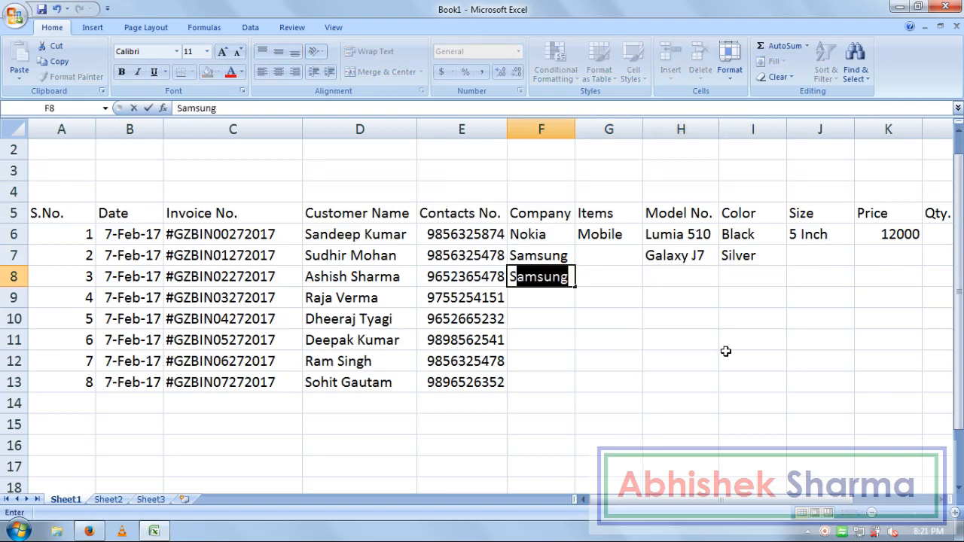
{"action": "type", "text": "ny"}
{"action": "key", "text": "Tab"}
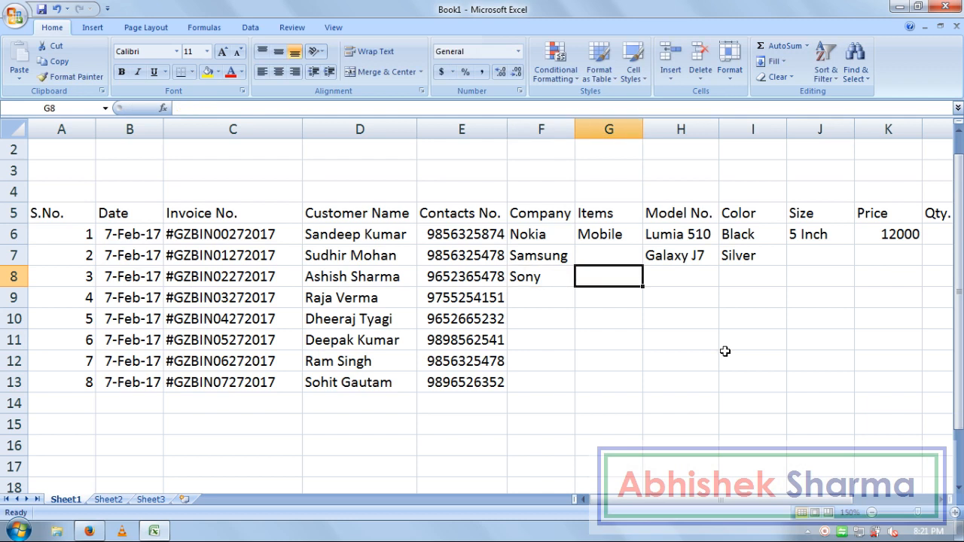
{"action": "key", "text": "Tab"}
{"action": "type", "text": "Xperia"}
{"action": "key", "text": "Tab"}
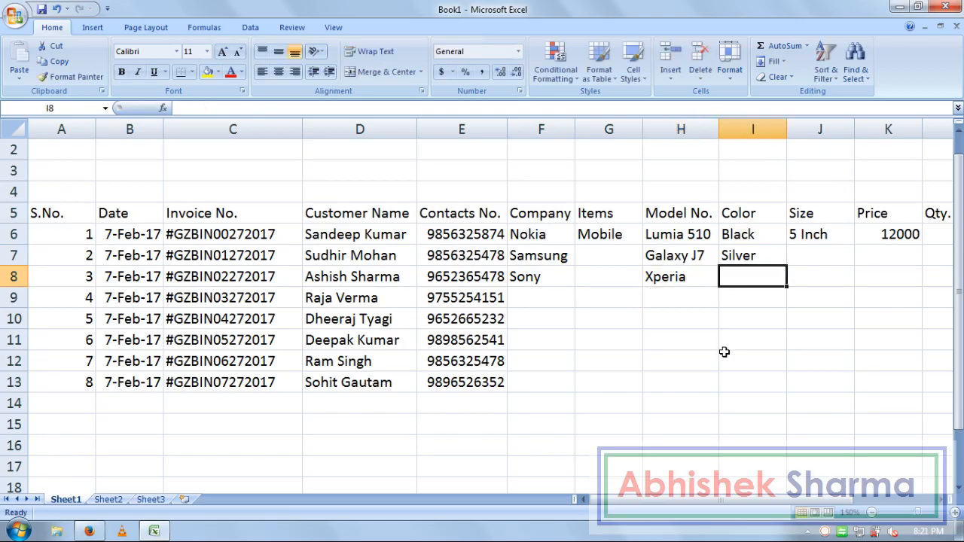
{"action": "type", "text": "Black"}
Step: Confirm Black for row 8 and add sizes 5.5 Inch for row 7 and 5 Inch for row 8
{"action": "key", "text": "Return"}
{"action": "key", "text": "Left"}
{"action": "key", "text": "Left"}
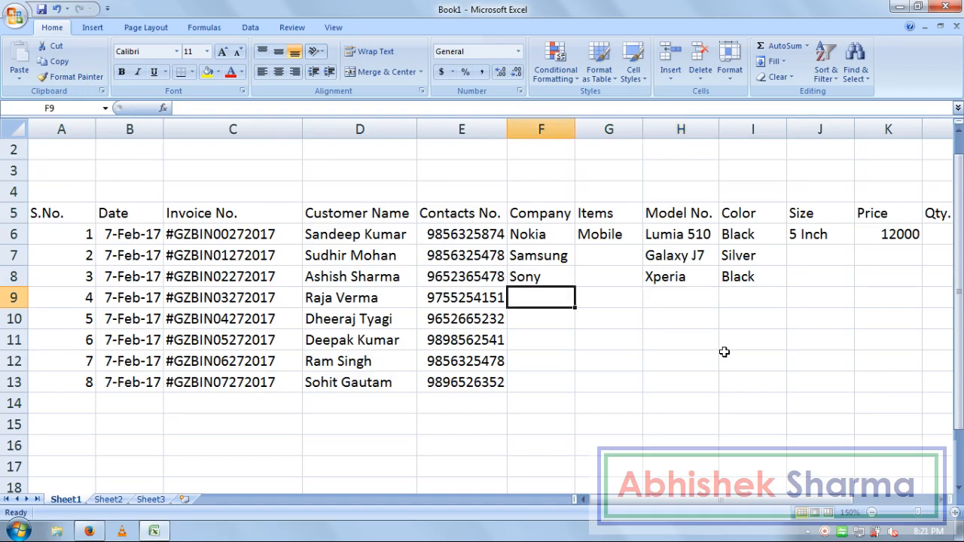
{"action": "key", "text": "Right"}
{"action": "key", "text": "Right"}
{"action": "key", "text": "Right"}
{"action": "key", "text": "Up"}
{"action": "key", "text": "Up"}
{"action": "key", "text": "Right"}
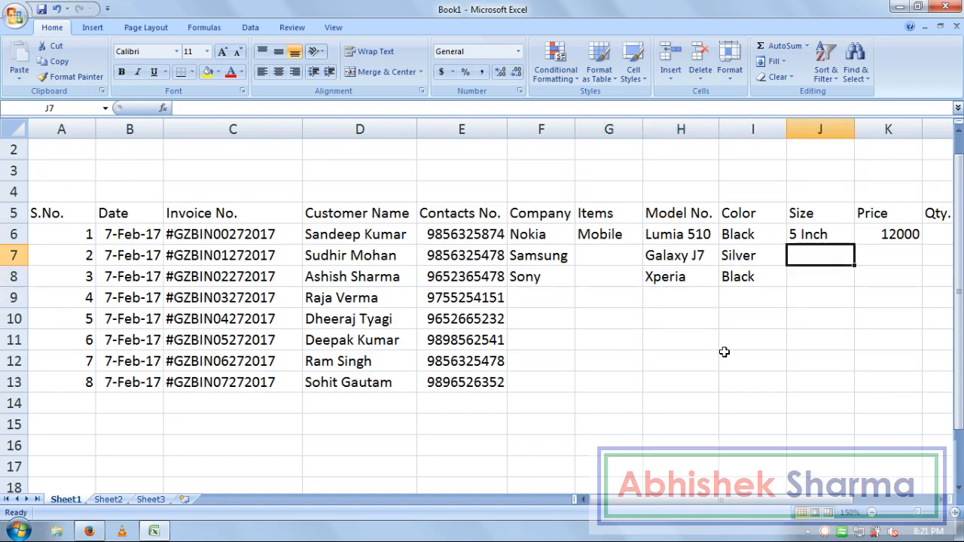
{"action": "type", "text": "5."}
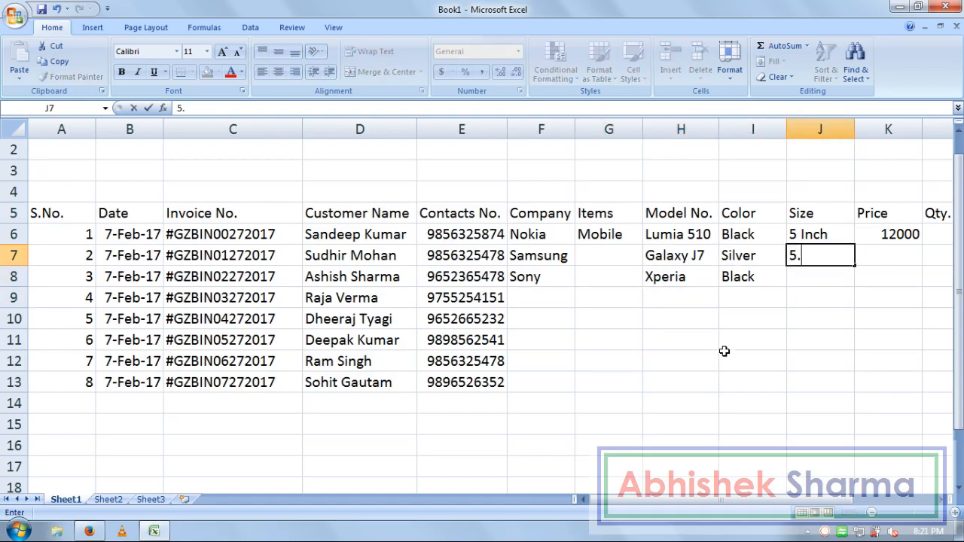
{"action": "type", "text": "5 Inch"}
{"action": "key", "text": "Return"}
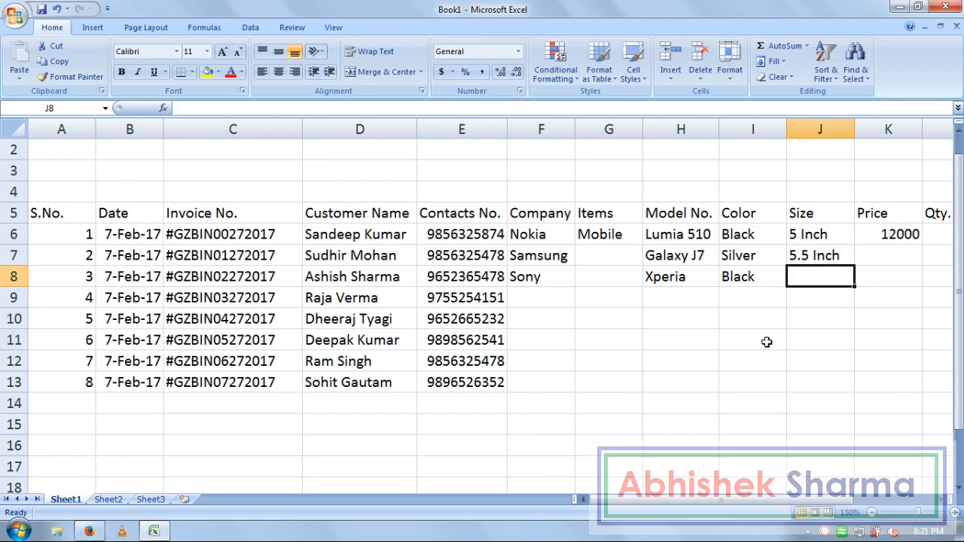
{"action": "type", "text": "5"}
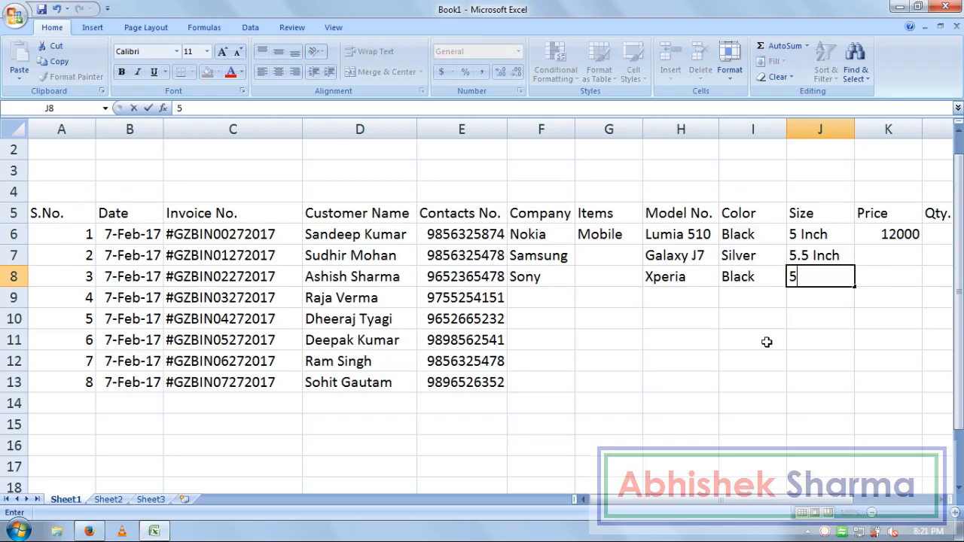
{"action": "type", "text": " Inch"}
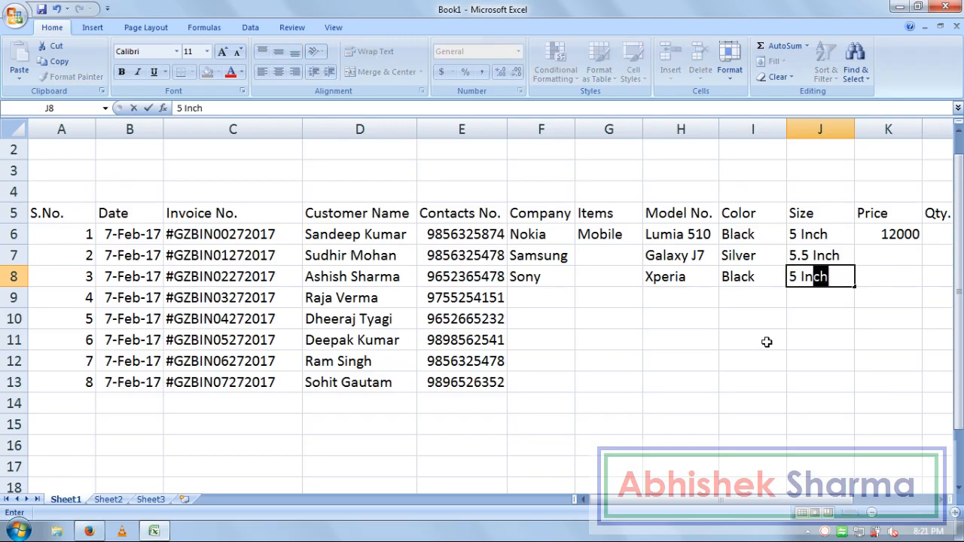
{"action": "key", "text": "Return"}
Step: Fill row 9 with Lg, Smart 21, White and 5 Inch
{"action": "key", "text": "Left"}
{"action": "key", "text": "Left"}
{"action": "key", "text": "Left"}
{"action": "key", "text": "Left"}
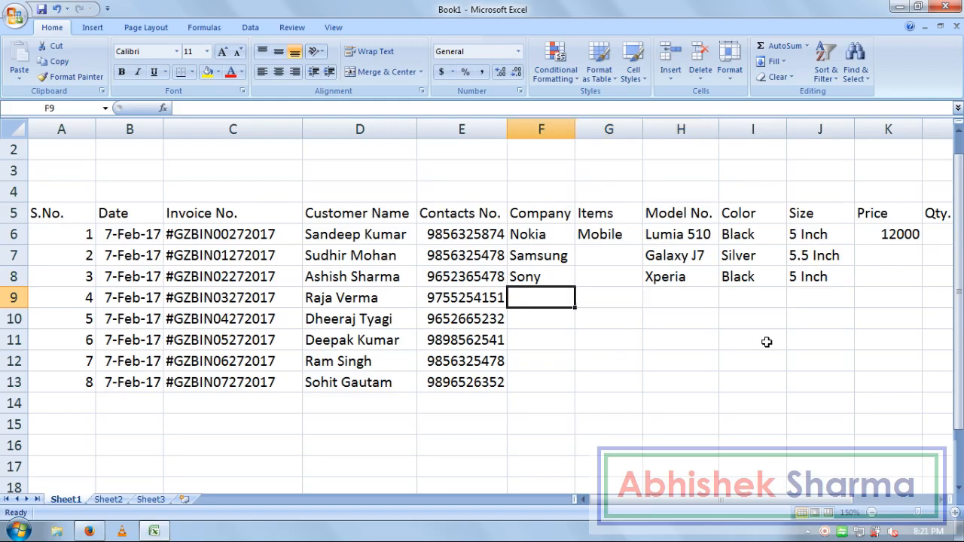
{"action": "type", "text": "Lg"}
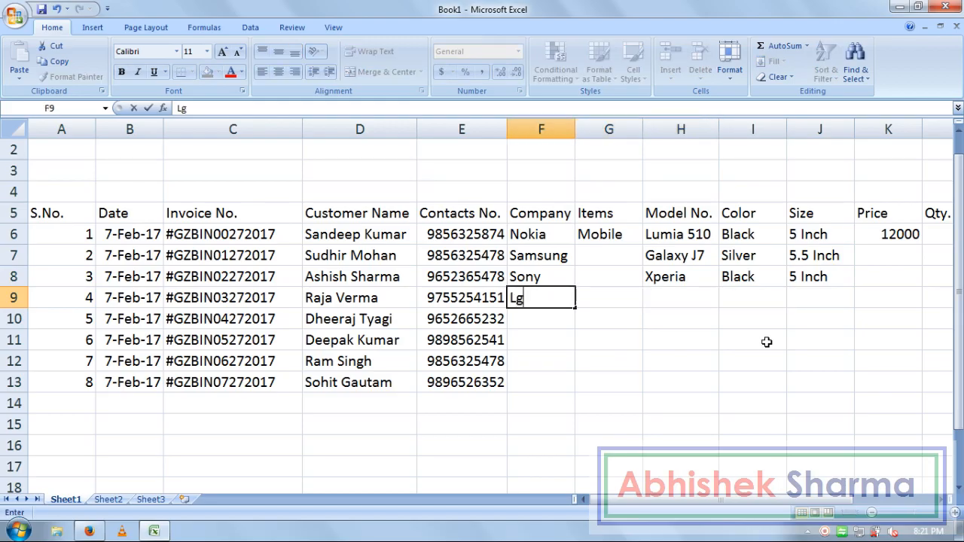
{"action": "key", "text": "Tab"}
{"action": "key", "text": "Right"}
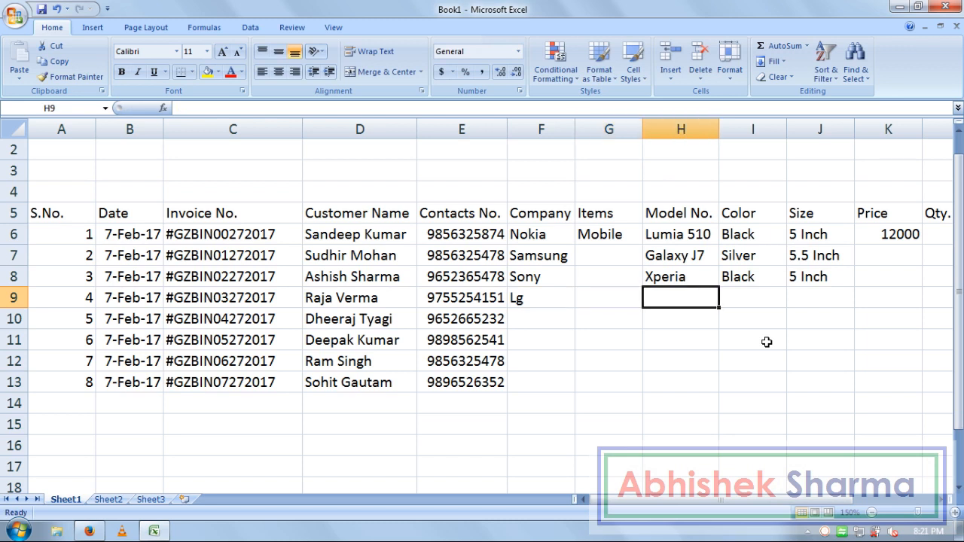
{"action": "type", "text": "Sm"}
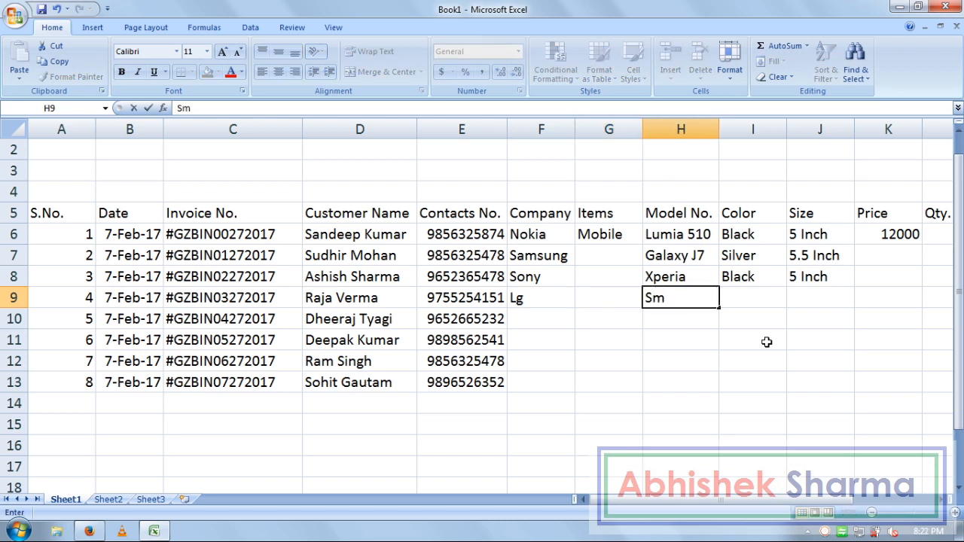
{"action": "type", "text": "art 21"}
{"action": "key", "text": "Right"}
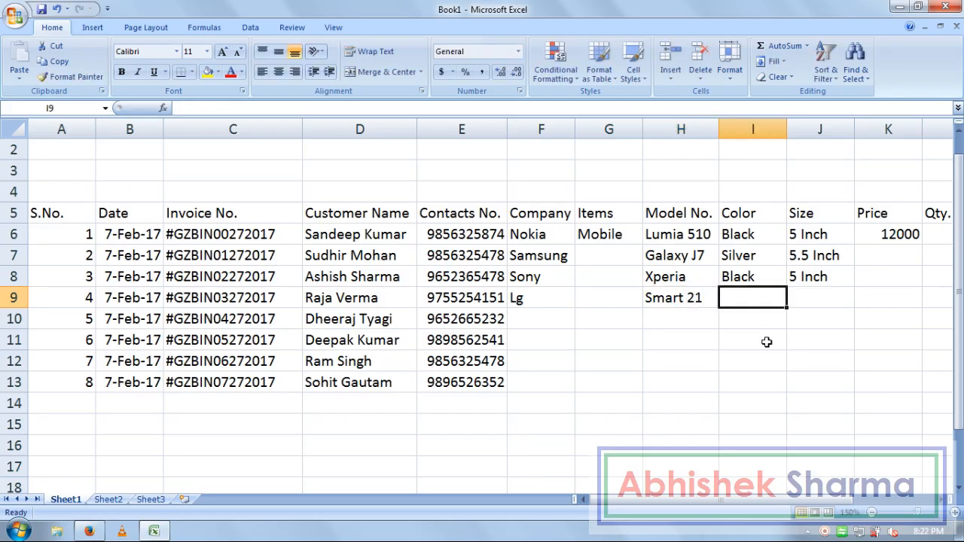
{"action": "type", "text": "White"}
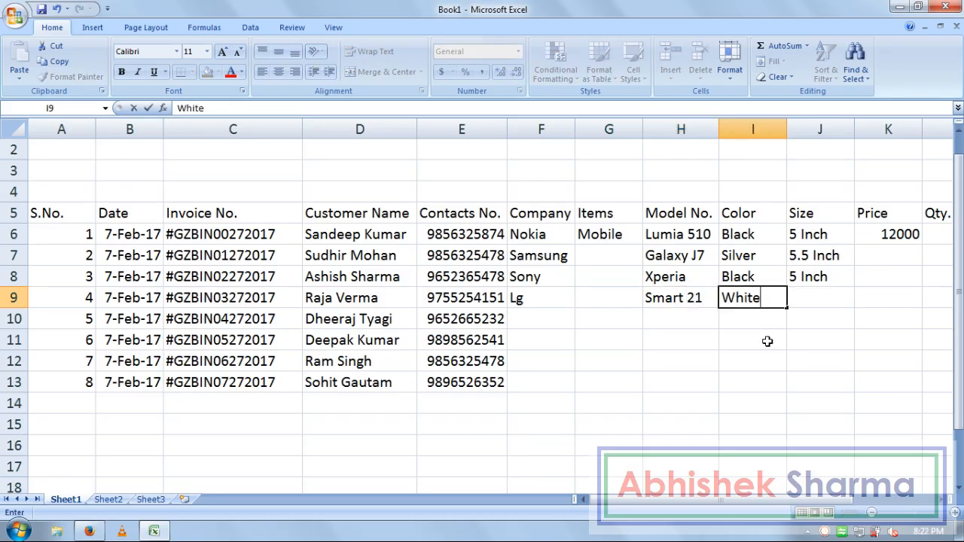
{"action": "key", "text": "Right"}
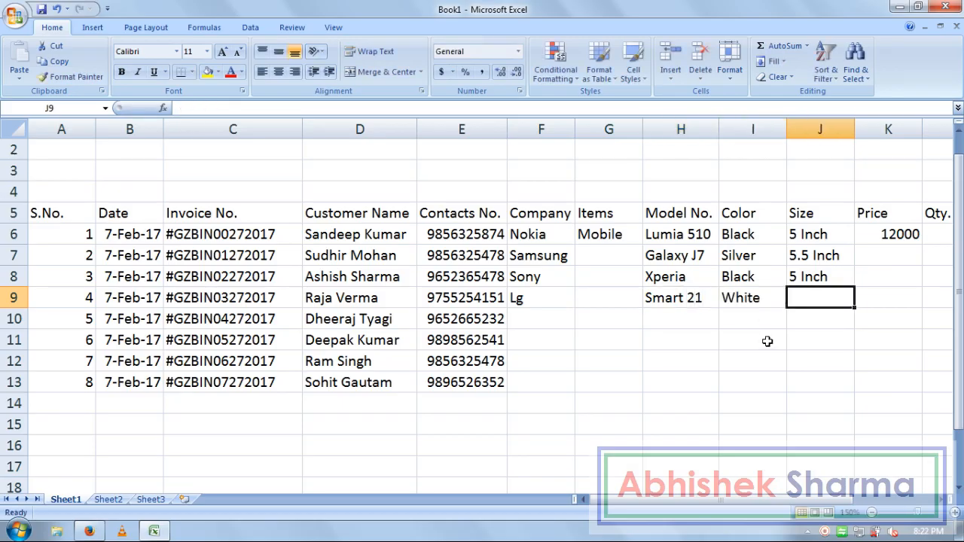
{"action": "type", "text": "5"}
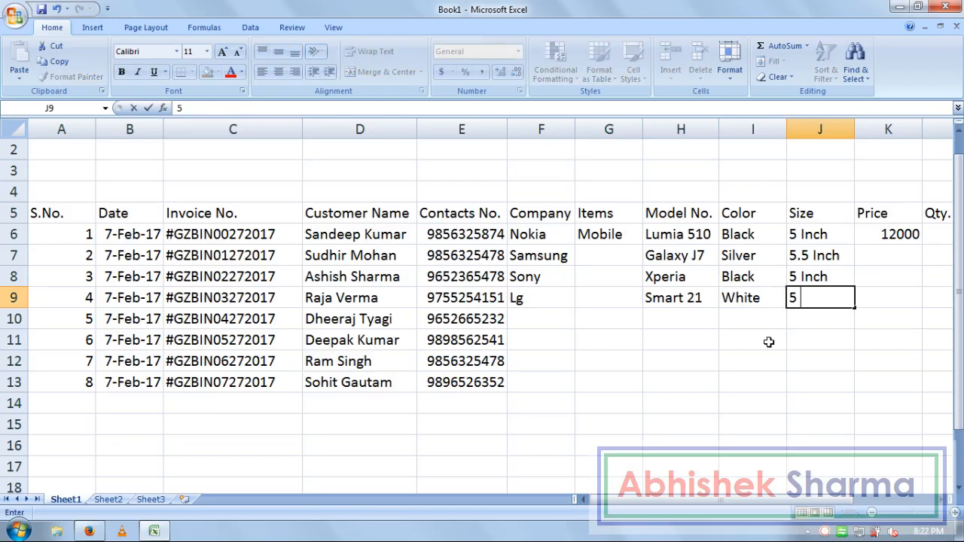
{"action": "type", "text": " Inch"}
{"action": "key", "text": "Return"}
{"action": "key", "text": "Left"}
{"action": "key", "text": "Left"}
{"action": "key", "text": "Left"}
{"action": "key", "text": "Left"}
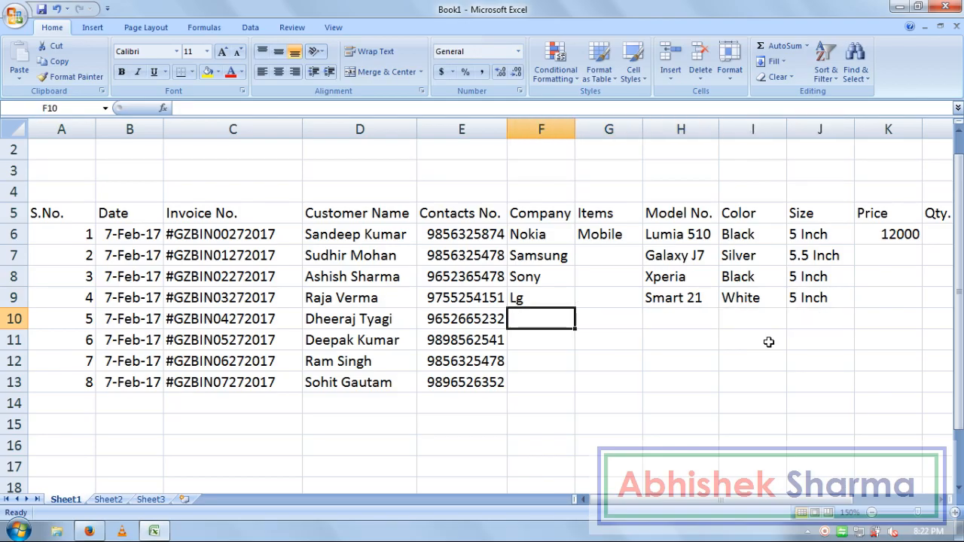
Step: Fill Mobile down G6:G13 and copy the F6:J9 details into rows 10–13
{"action": "left_click_drag", "start_coordinate": [609, 236], "coordinate": [611, 376]}
{"action": "key", "text": "ctrl+d"}
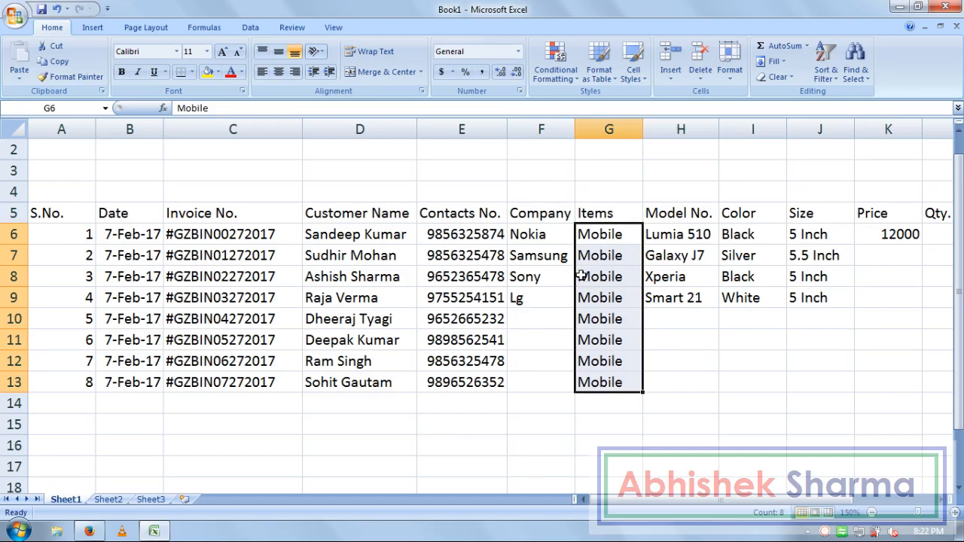
{"action": "left_click_drag", "start_coordinate": [544, 235], "coordinate": [798, 303]}
{"action": "key", "text": "ctrl+c"}
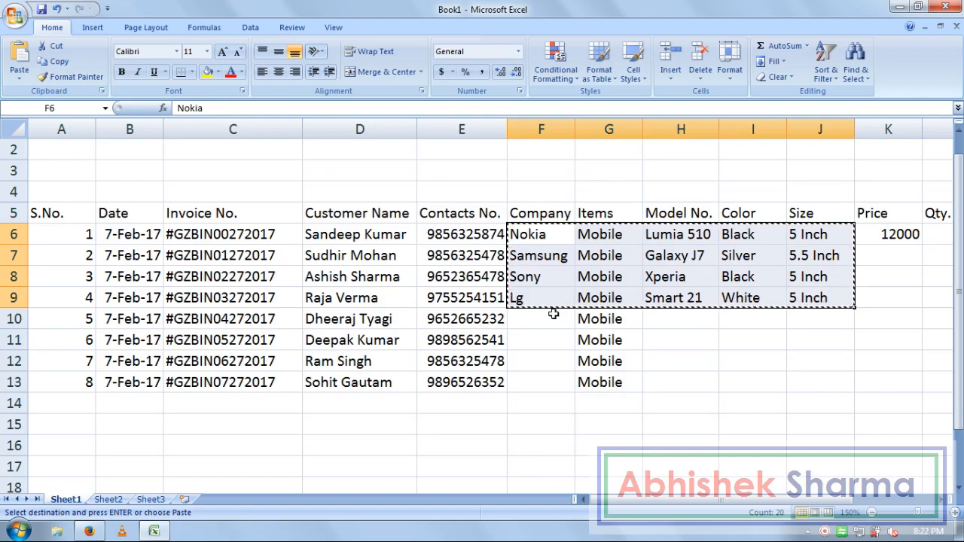
{"action": "left_click", "coordinate": [555, 319]}
{"action": "key", "text": "Return"}
Step: Check the pasted details for sale 5, ending on its colour cell
{"action": "left_click", "coordinate": [550, 324]}
{"action": "left_click", "coordinate": [616, 323]}
{"action": "left_click", "coordinate": [678, 321]}
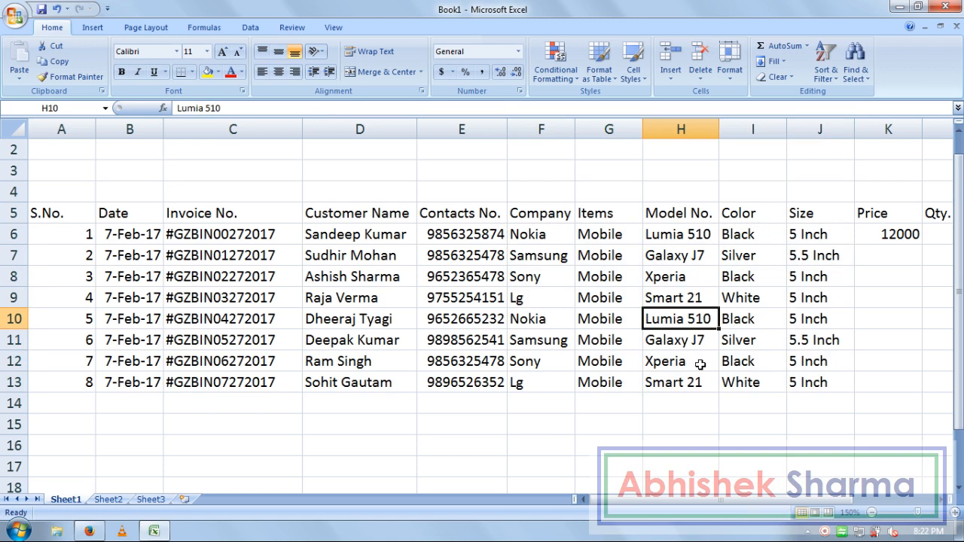
{"action": "key", "text": "Right"}
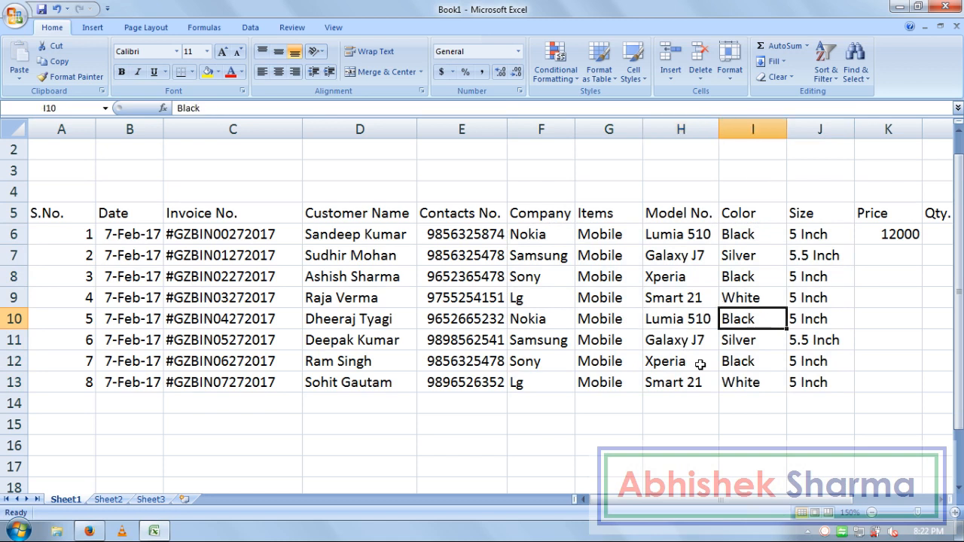
Step: Change the colours of sales 5 and 6 to White and Black
{"action": "type", "text": "White"}
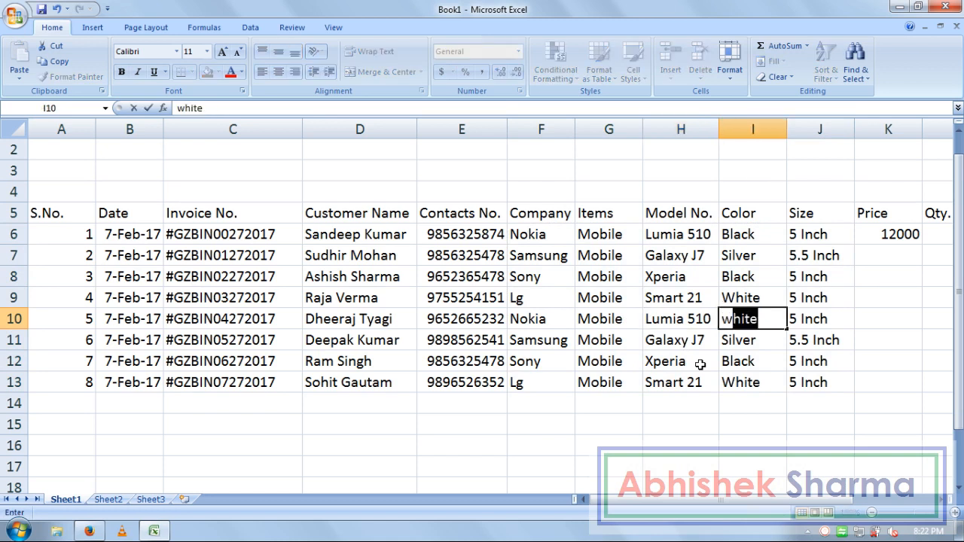
{"action": "key", "text": "Return"}
{"action": "key", "text": "Left"}
{"action": "key", "text": "Left"}
{"action": "key", "text": "Left"}
{"action": "key", "text": "Left"}
{"action": "key", "text": "Right"}
{"action": "key", "text": "Right"}
{"action": "key", "text": "Right"}
{"action": "key", "text": "Right"}
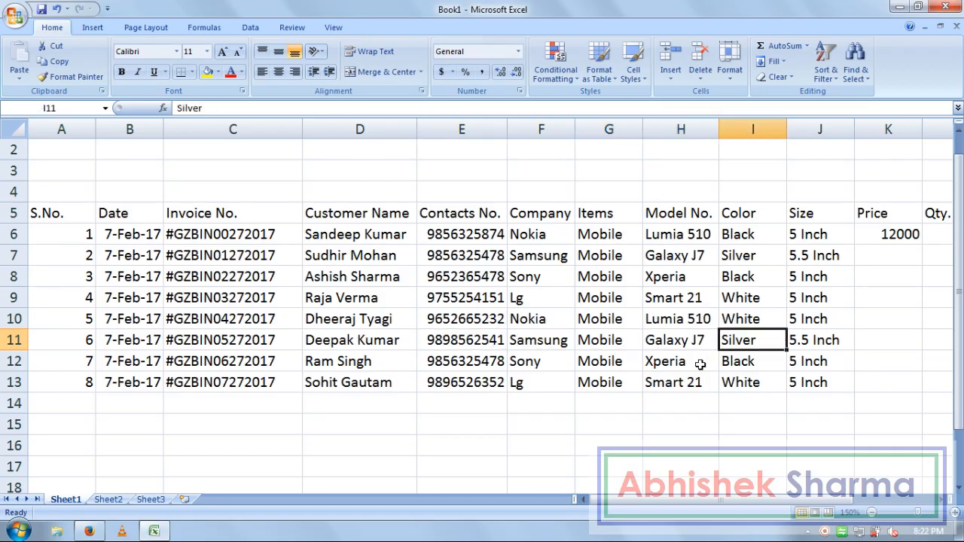
{"action": "type", "text": "Black"}
{"action": "key", "text": "Return"}
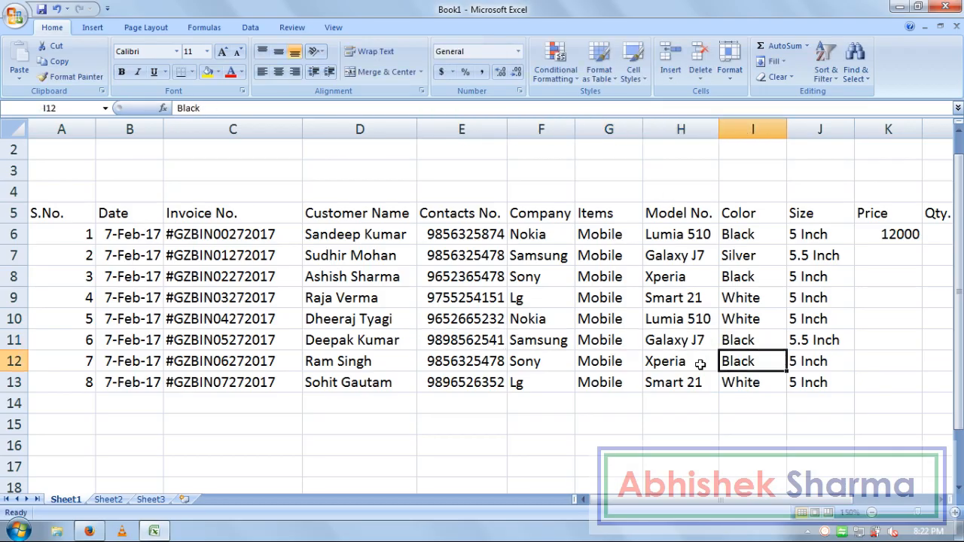
Step: Change the colours of sales 7 and 8 to White and Silver
{"action": "key", "text": "Left"}
{"action": "key", "text": "Left"}
{"action": "key", "text": "Left"}
{"action": "key", "text": "Right"}
{"action": "key", "text": "Right"}
{"action": "key", "text": "Right"}
{"action": "type", "text": "White"}
{"action": "key", "text": "Return"}
{"action": "key", "text": "Left"}
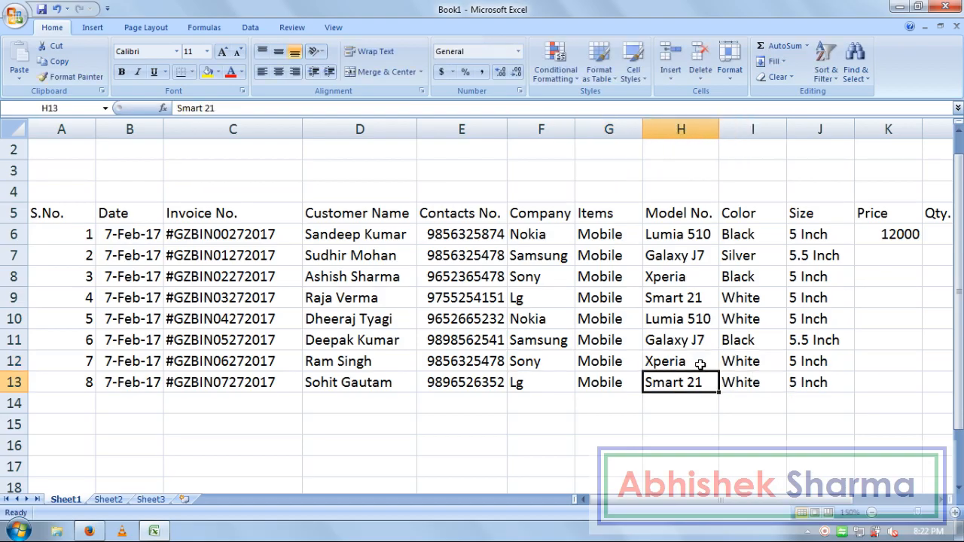
{"action": "key", "text": "Right"}
{"action": "type", "text": "s"}
{"action": "key", "text": "Return"}
{"action": "key", "text": "Right"}
{"action": "key", "text": "Up"}
{"action": "key", "text": "Up"}
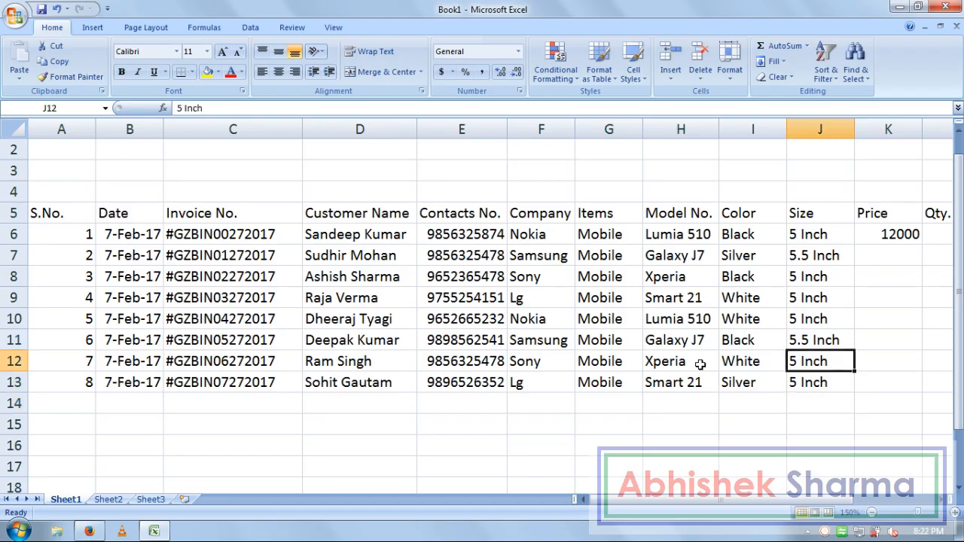
{"action": "key", "text": "Up"}
{"action": "key", "text": "Up"}
{"action": "key", "text": "Right"}
{"action": "key", "text": "Up"}
{"action": "key", "text": "Up"}
{"action": "key", "text": "Up"}
{"action": "key", "text": "Up"}
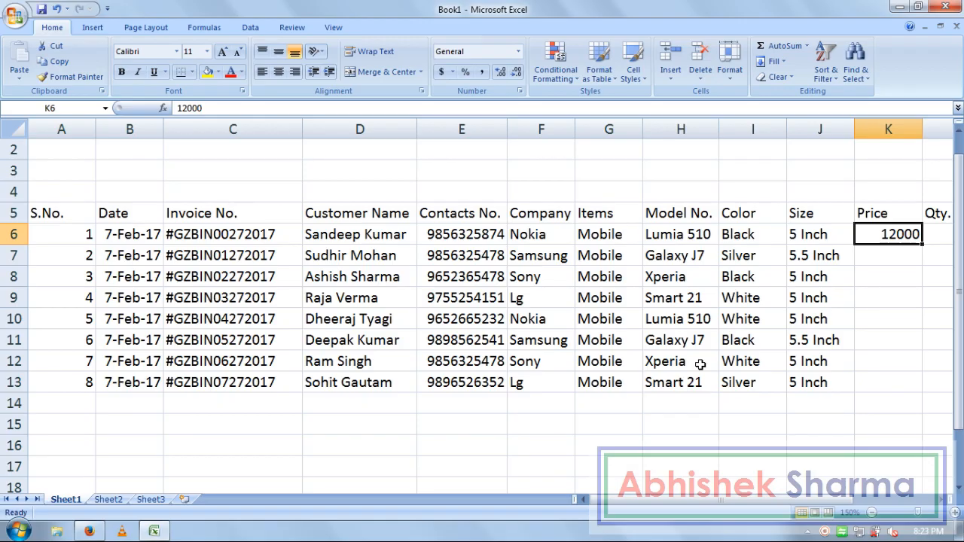
Step: Enter prices 11900, 22000 and 13000 for sales 2–4 in K7:K9
{"action": "key", "text": "Return"}
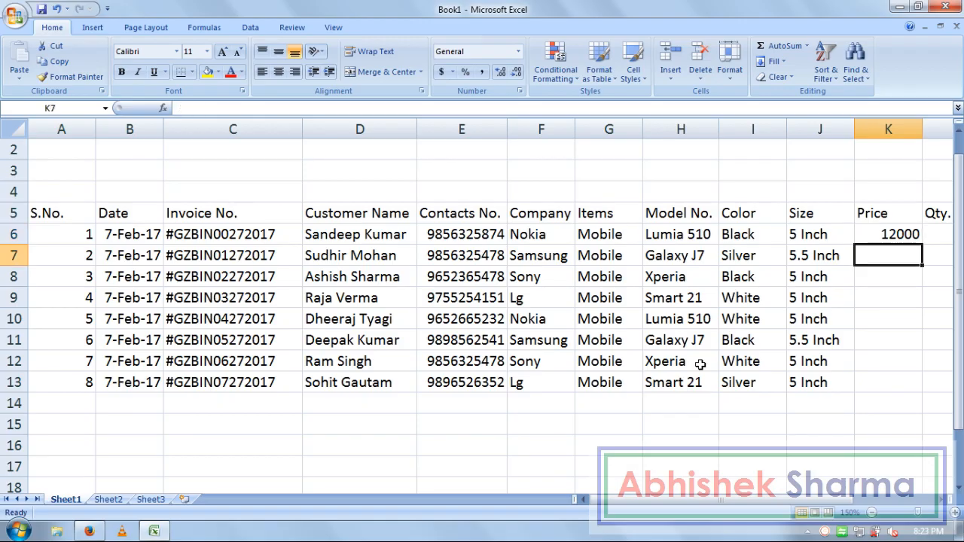
{"action": "type", "text": "11900"}
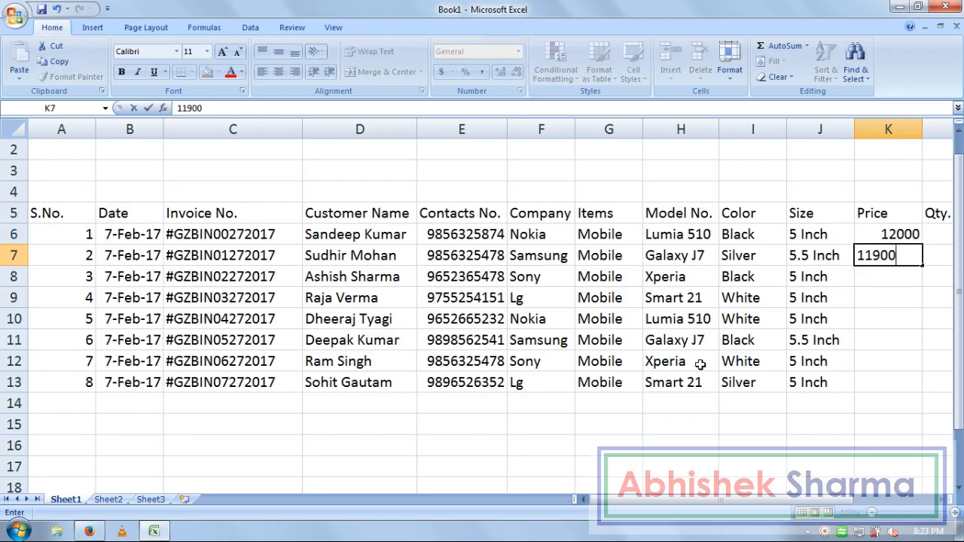
{"action": "key", "text": "Return"}
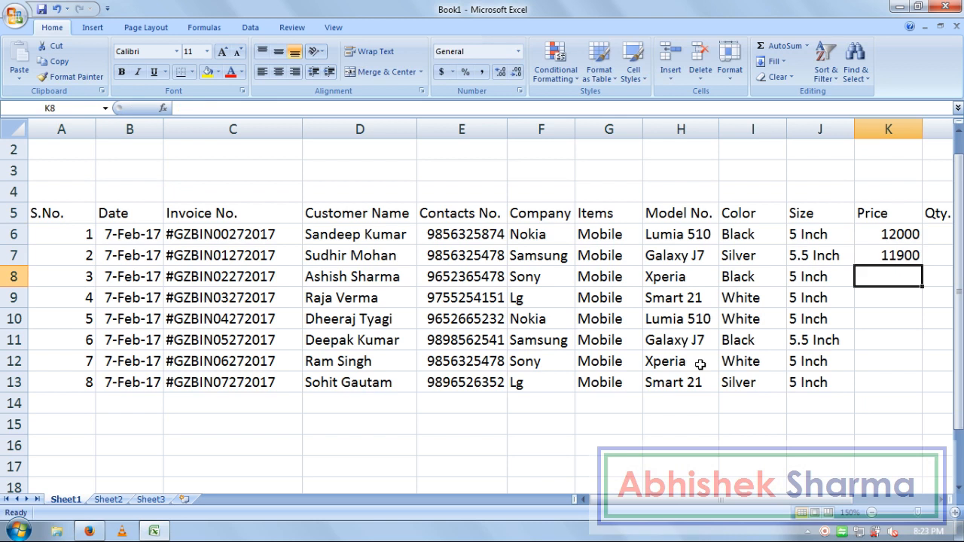
{"action": "type", "text": "22000"}
{"action": "key", "text": "Return"}
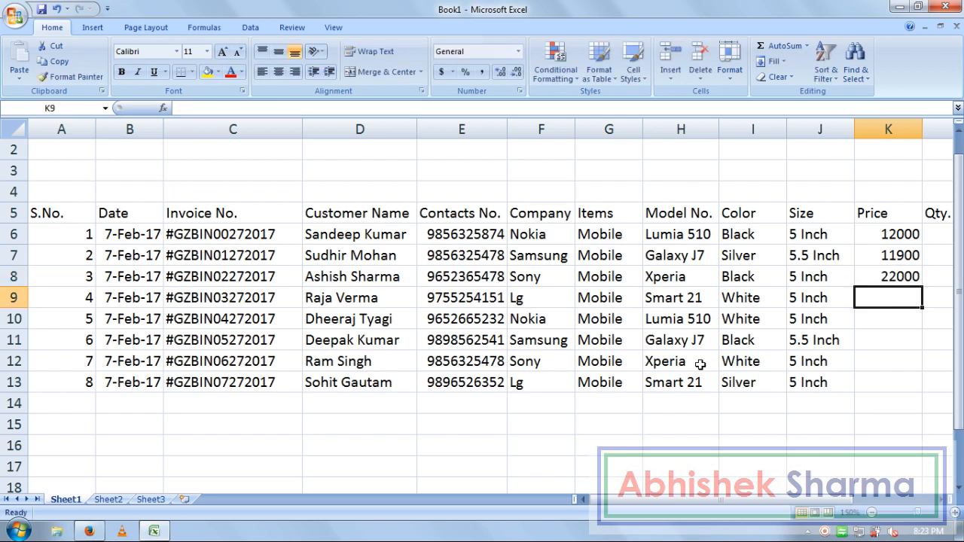
{"action": "type", "text": "13000"}
{"action": "key", "text": "Return"}
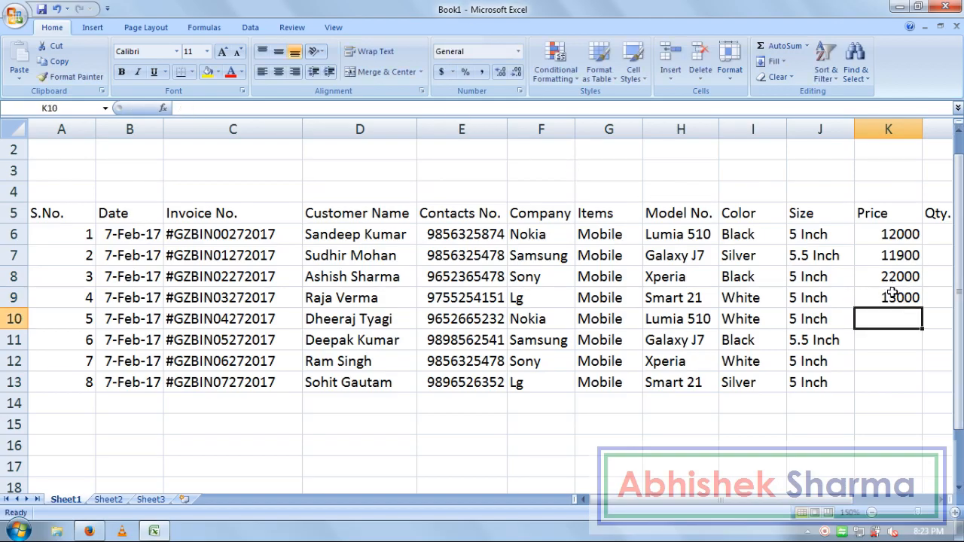
Step: Copy the four prices in K6:K9 and paste them into K10:K13
{"action": "left_click", "coordinate": [880, 277]}
{"action": "left_click_drag", "start_coordinate": [892, 296], "coordinate": [889, 232]}
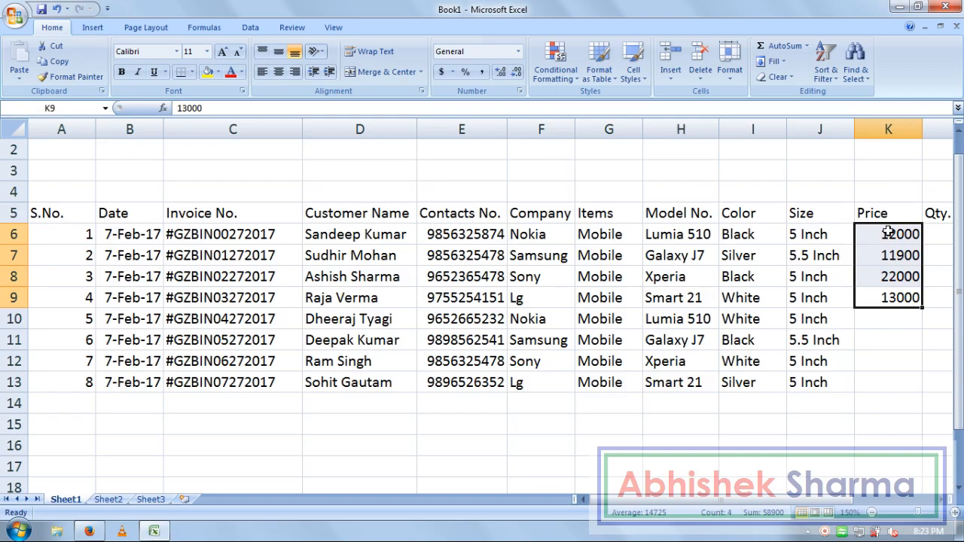
{"action": "right_click", "coordinate": [889, 232]}
{"action": "left_click", "coordinate": [816, 256]}
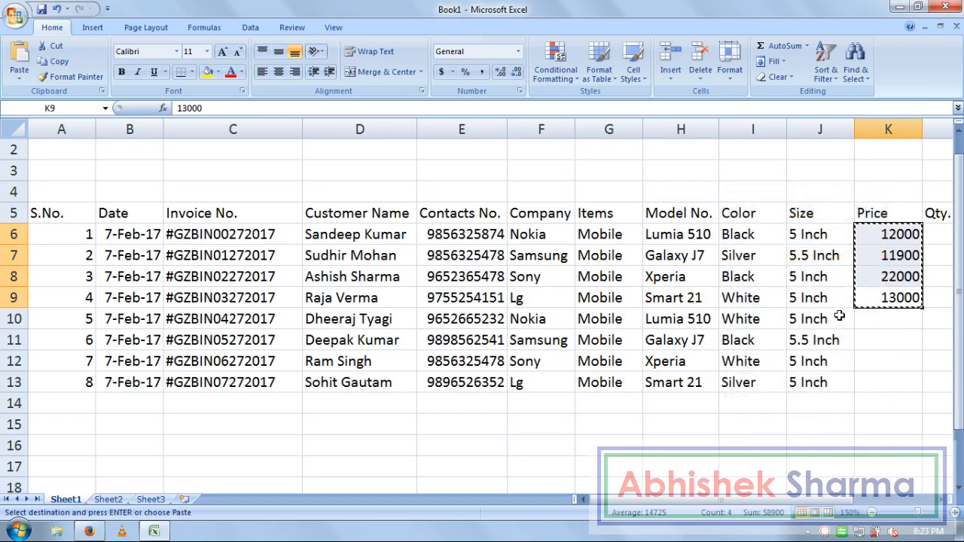
{"action": "left_click", "coordinate": [861, 316]}
{"action": "right_click", "coordinate": [861, 317]}
{"action": "left_click", "coordinate": [743, 131]}
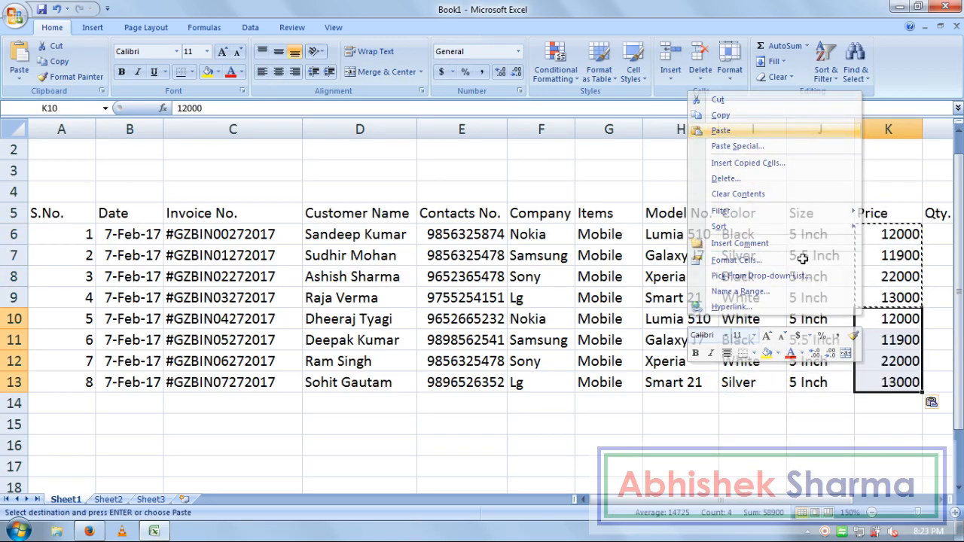
{"action": "left_click", "coordinate": [791, 420]}
{"action": "left_click", "coordinate": [535, 397]}
{"action": "key", "text": "Right"}
{"action": "key", "text": "Right"}
{"action": "key", "text": "Right"}
{"action": "key", "text": "Right"}
{"action": "key", "text": "Right"}
{"action": "key", "text": "Right"}
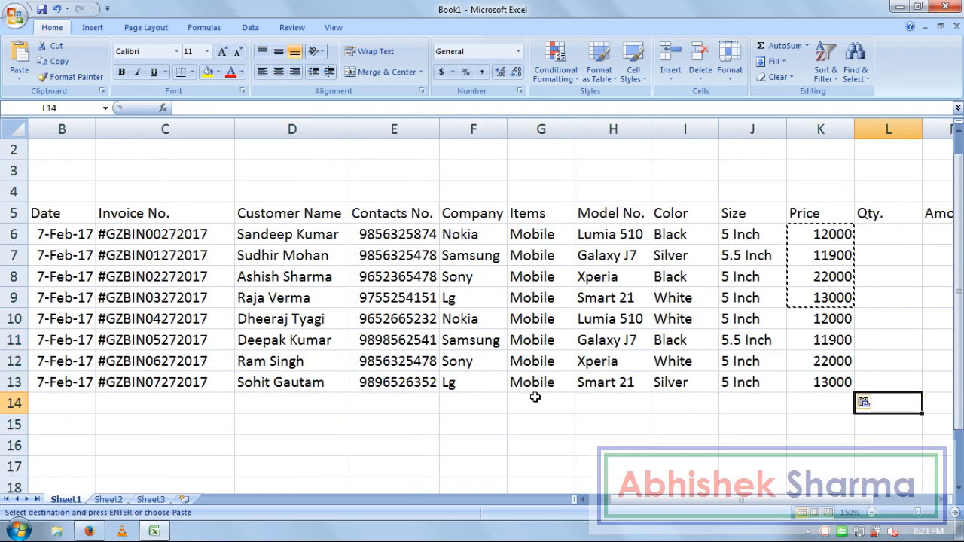
Step: Enter quantity 1 in L6 and L7, then fill it down through L13
{"action": "double_click", "coordinate": [834, 298]}
{"action": "key", "text": "Escape"}
{"action": "key", "text": "Up"}
{"action": "key", "text": "Up"}
{"action": "key", "text": "Up"}
{"action": "key", "text": "Right"}
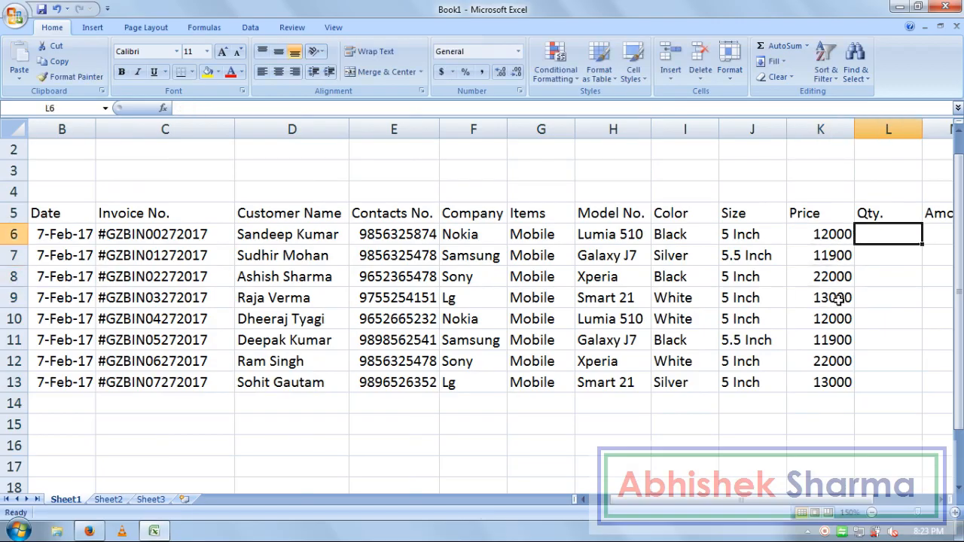
{"action": "key", "text": "Right"}
{"action": "key", "text": "Right"}
{"action": "key", "text": "Left"}
{"action": "key", "text": "Left"}
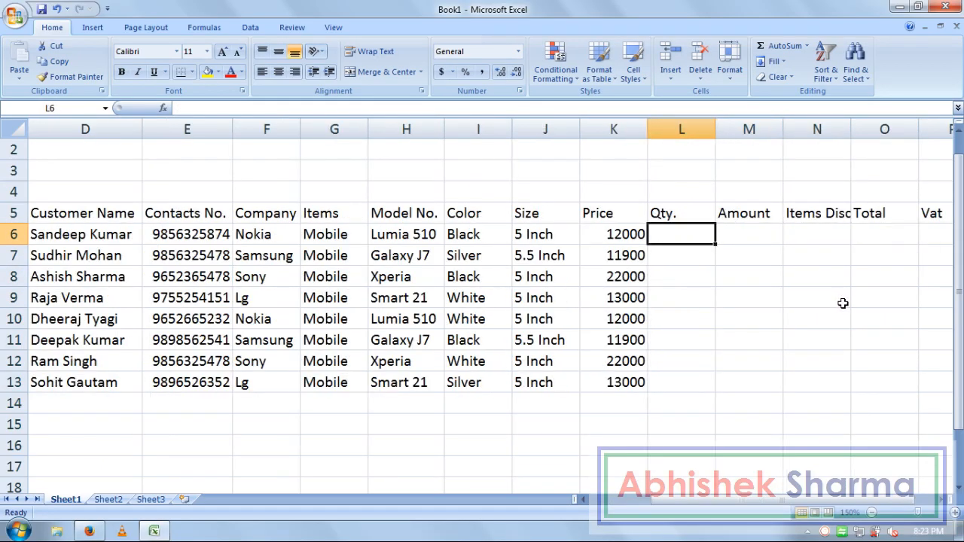
{"action": "type", "text": "1"}
{"action": "key", "text": "Return"}
{"action": "type", "text": "1"}
{"action": "key", "text": "Return"}
{"action": "left_click_drag", "start_coordinate": [704, 237], "coordinate": [696, 387]}
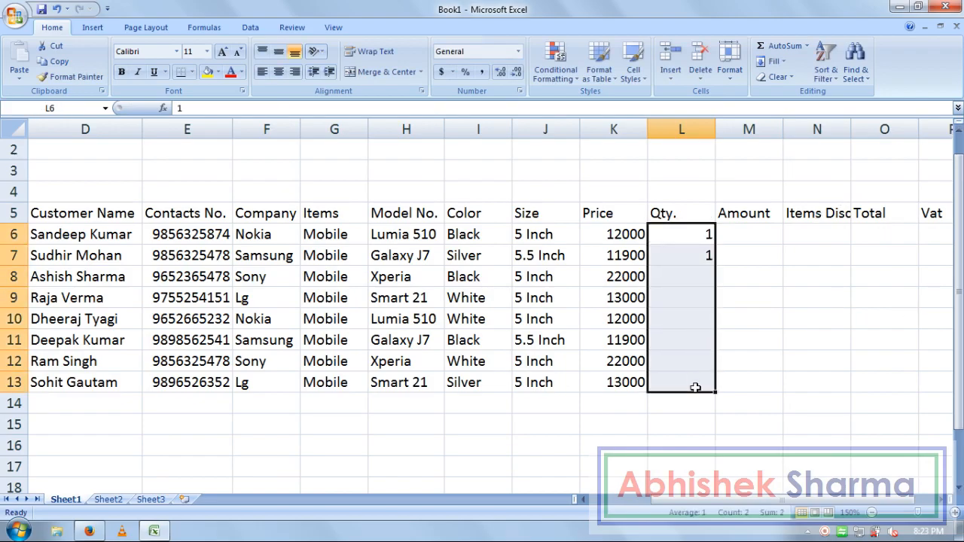
{"action": "key", "text": "ctrl+d"}
{"action": "key", "text": "Right"}
{"action": "key", "text": "Up"}
{"action": "key", "text": "Down"}
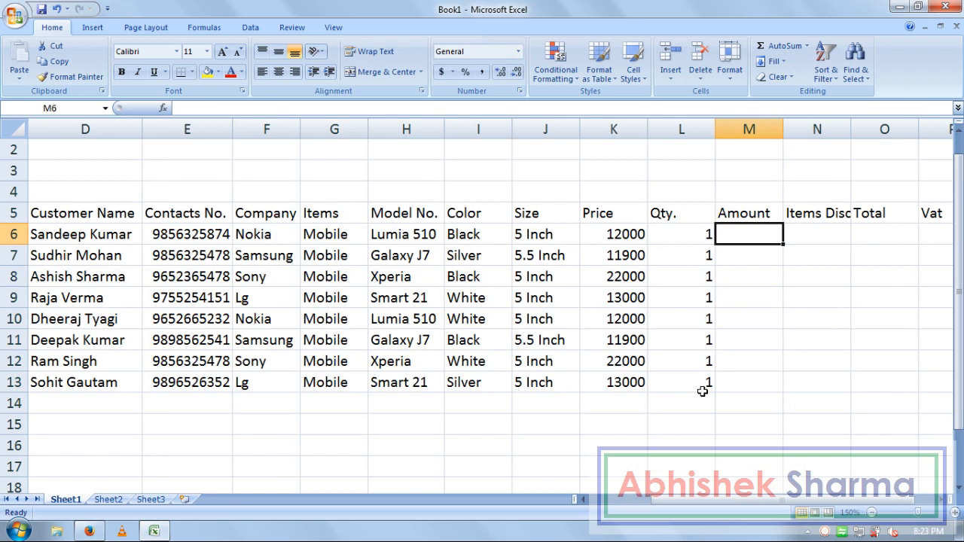
Step: Enter the Price × Qty formula in M6 for the first sale's Amount
{"action": "type", "text": "="}
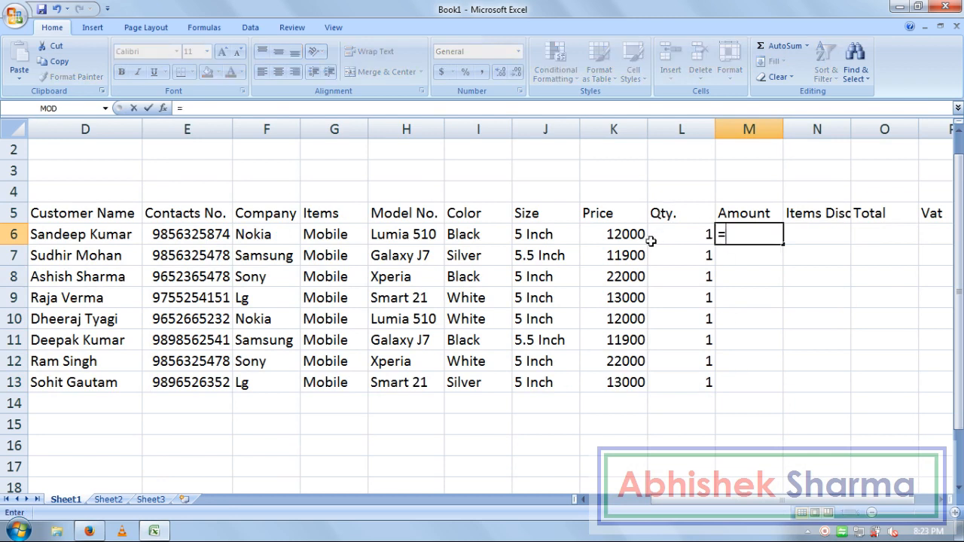
{"action": "left_click", "coordinate": [633, 236]}
{"action": "type", "text": "*"}
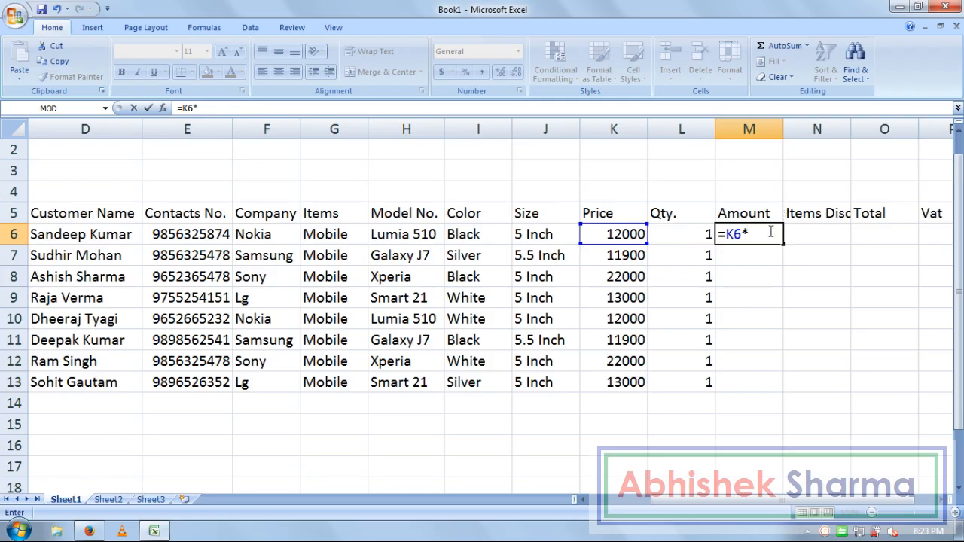
{"action": "left_click", "coordinate": [703, 237]}
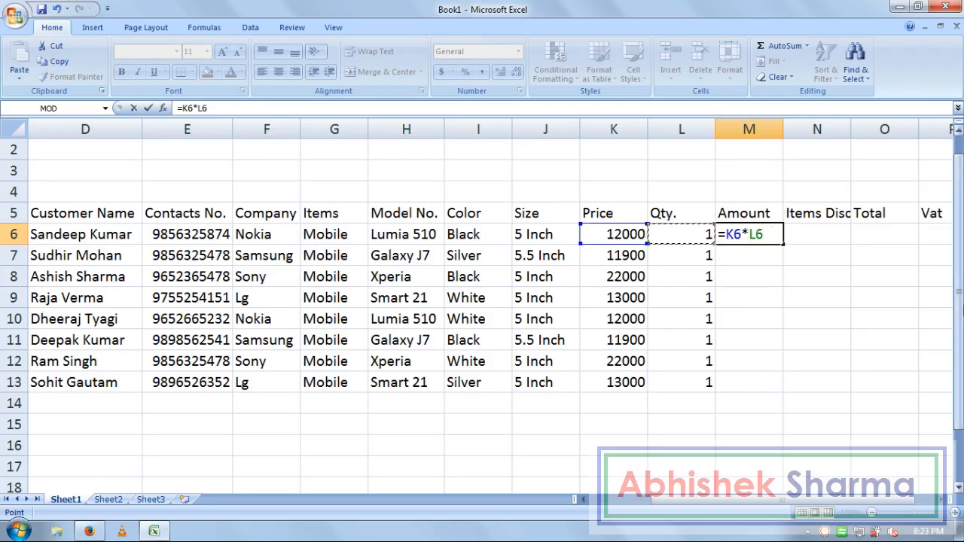
{"action": "key", "text": "Return"}
{"action": "key", "text": "Up"}
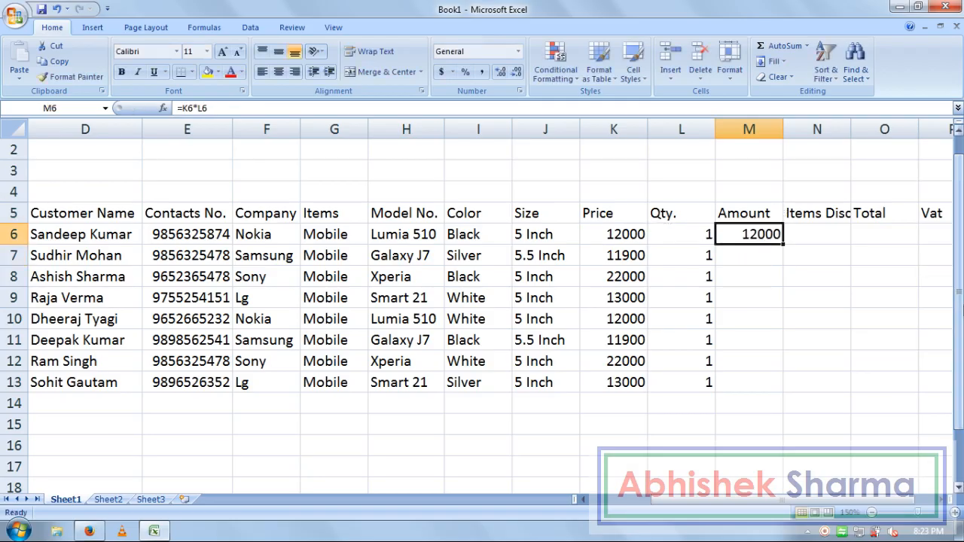
Step: Enter =K7*L7 in M7 and fill both Amount formulas down to M13
{"action": "left_click", "coordinate": [772, 250]}
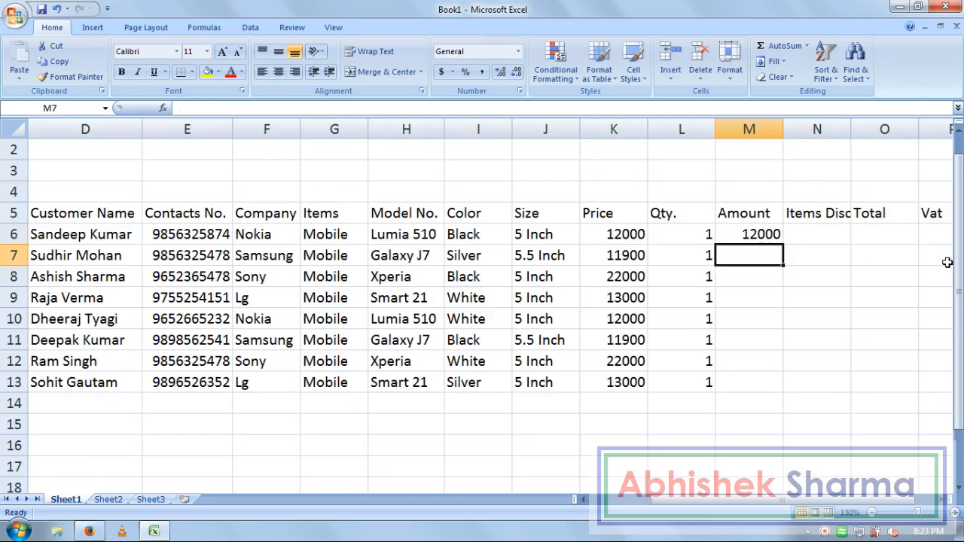
{"action": "type", "text": "="}
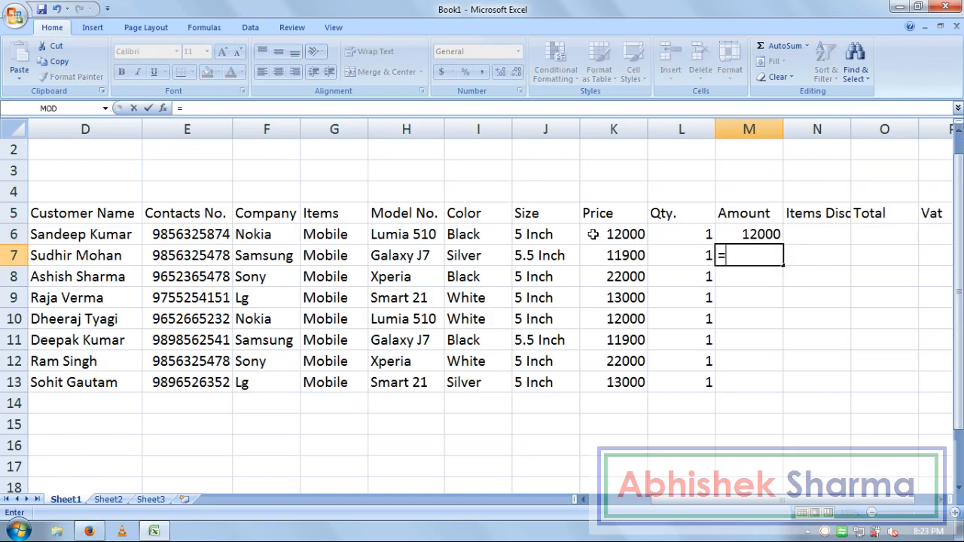
{"action": "mouse_move", "coordinate": [614, 256]}
{"action": "left_mouse_down"}
{"action": "mouse_move", "coordinate": [618, 274]}
{"action": "mouse_move", "coordinate": [617, 255]}
{"action": "left_mouse_up"}
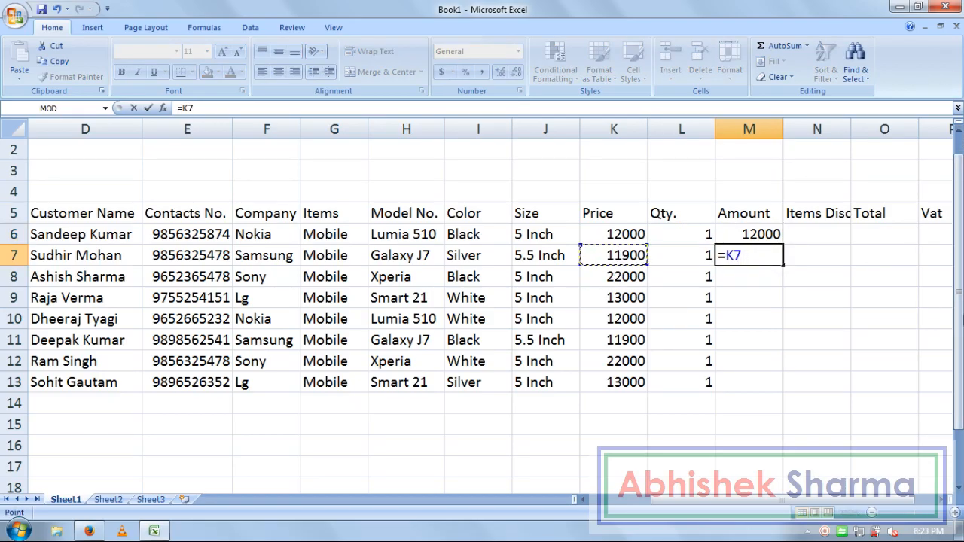
{"action": "type", "text": "*"}
{"action": "left_click", "coordinate": [675, 256]}
{"action": "key", "text": "Return"}
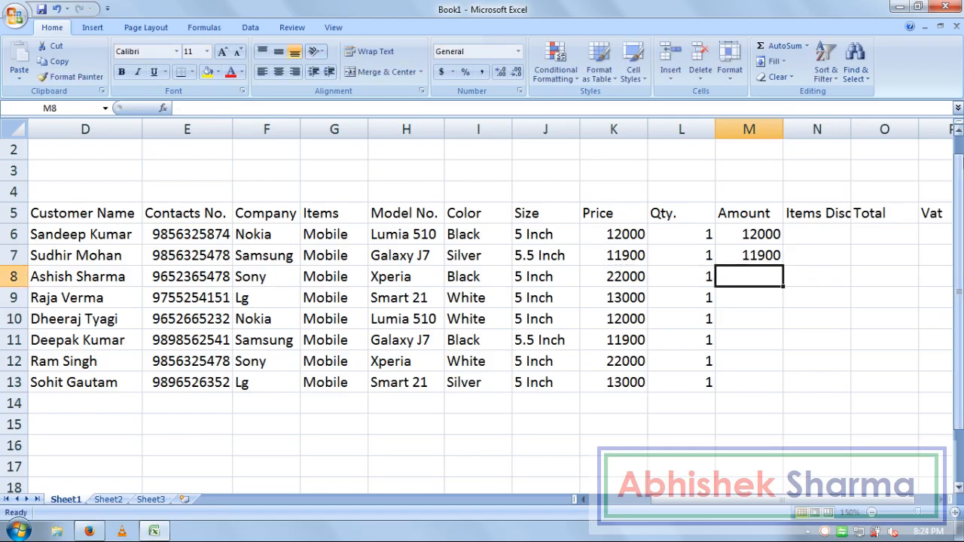
{"action": "left_click_drag", "start_coordinate": [756, 238], "coordinate": [784, 392]}
{"action": "left_click", "coordinate": [821, 230]}
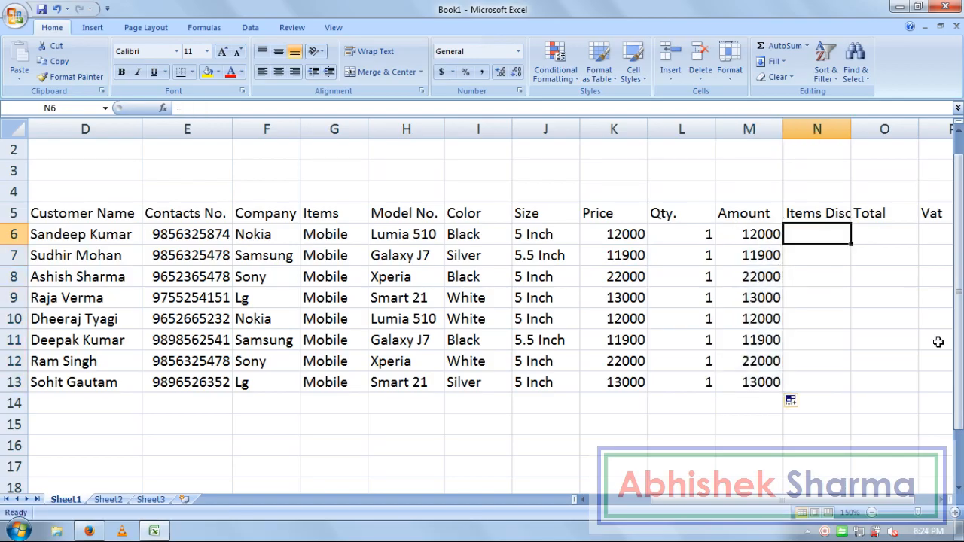
Step: AutoFit column N so the Items Discount heading fits
{"action": "double_click", "coordinate": [851, 131]}
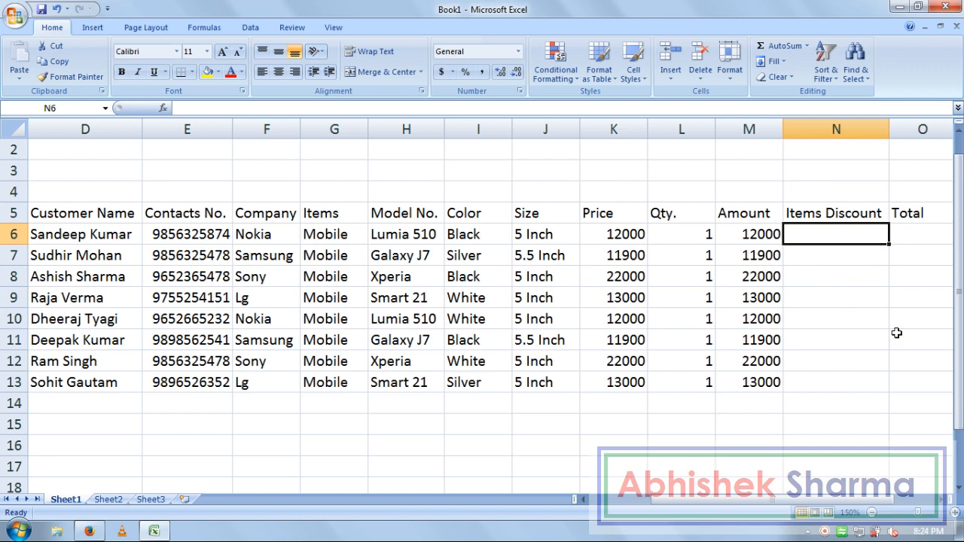
{"action": "scroll", "coordinate": [882, 509], "scroll_direction": "right", "scroll_amount": 1}
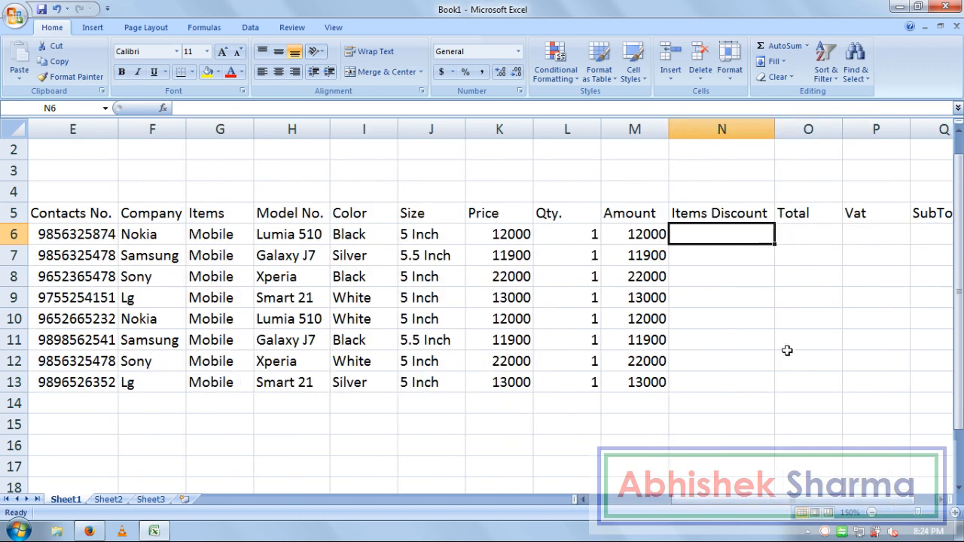
{"action": "left_click", "coordinate": [783, 318]}
{"action": "left_click", "coordinate": [743, 214]}
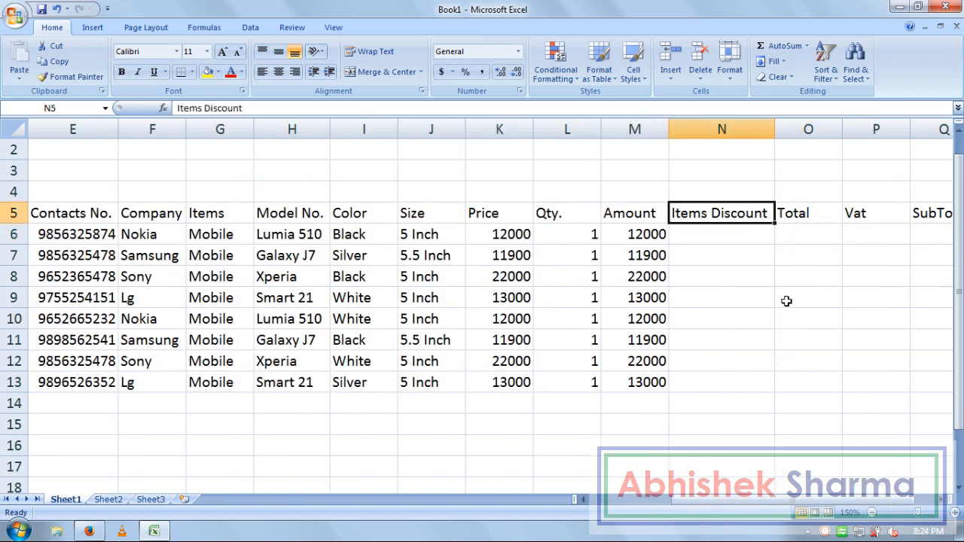
Step: Enter =M6*10% in N6 as row 6's Items Discount
{"action": "left_click", "coordinate": [732, 234]}
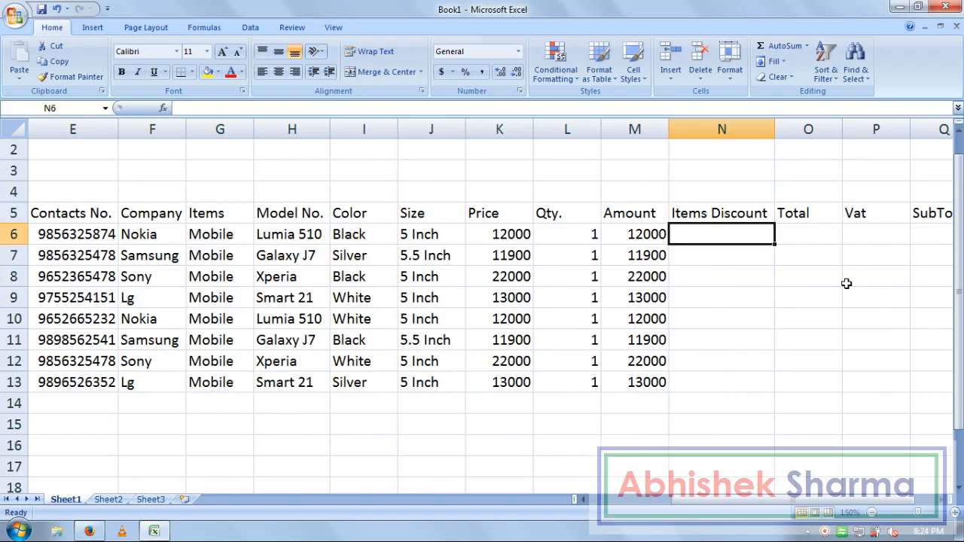
{"action": "type", "text": "="}
{"action": "left_click", "coordinate": [654, 235]}
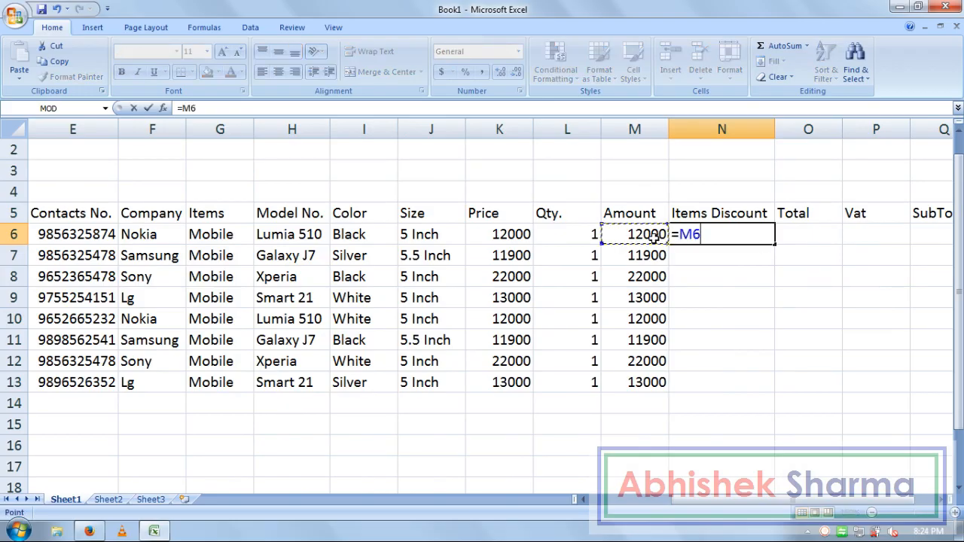
{"action": "type", "text": "*"}
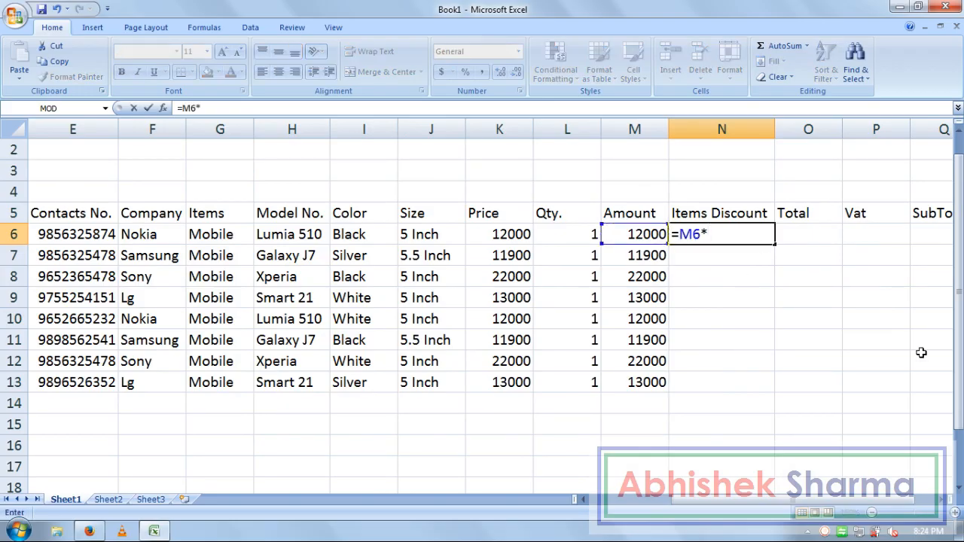
{"action": "type", "text": "10%"}
{"action": "key", "text": "Return"}
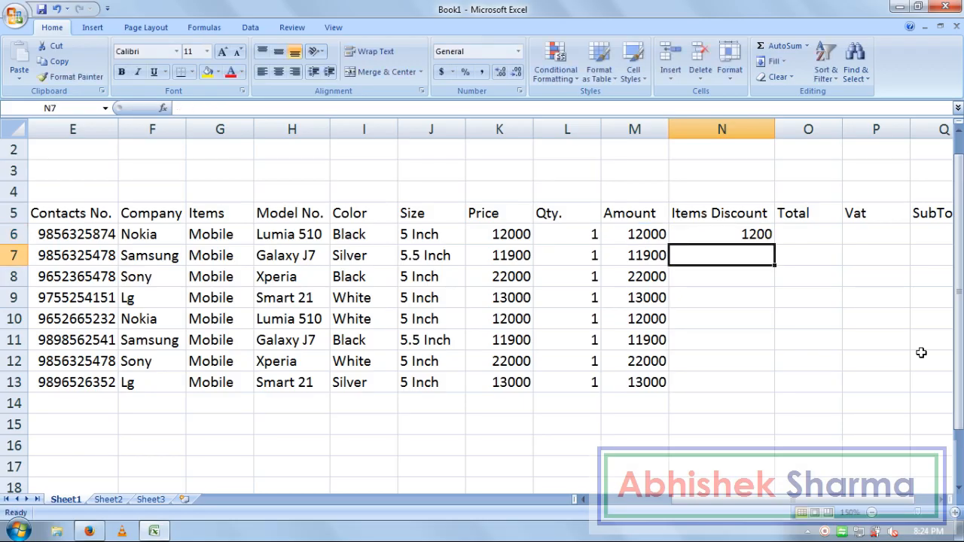
{"action": "key", "text": "Up"}
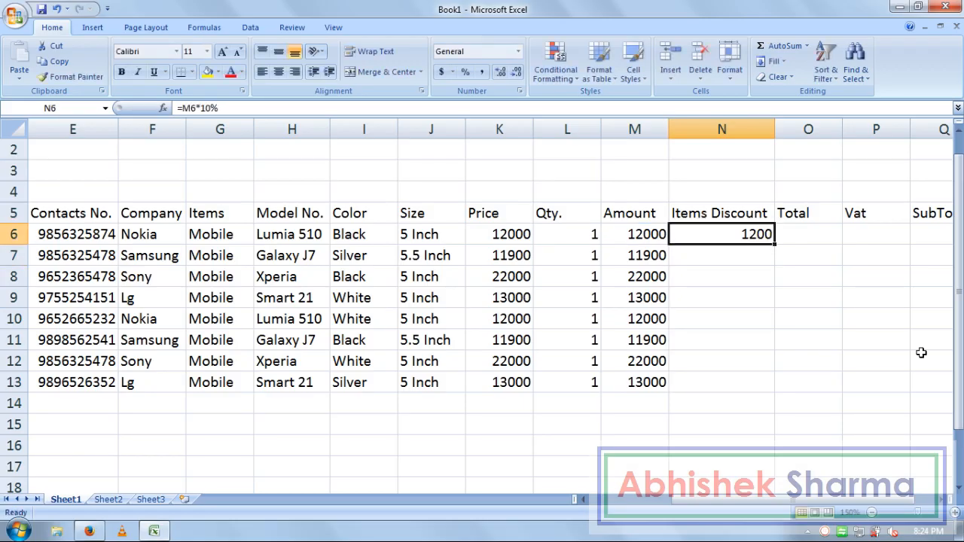
Step: Enter =M7*10% in N7 and fill the discount formulas down to N13
{"action": "left_click", "coordinate": [752, 258]}
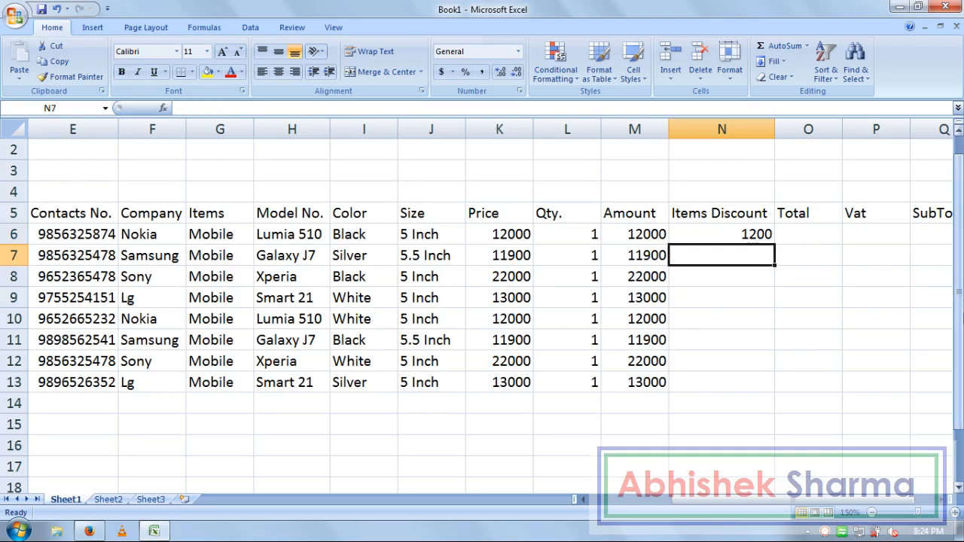
{"action": "type", "text": "=M7"}
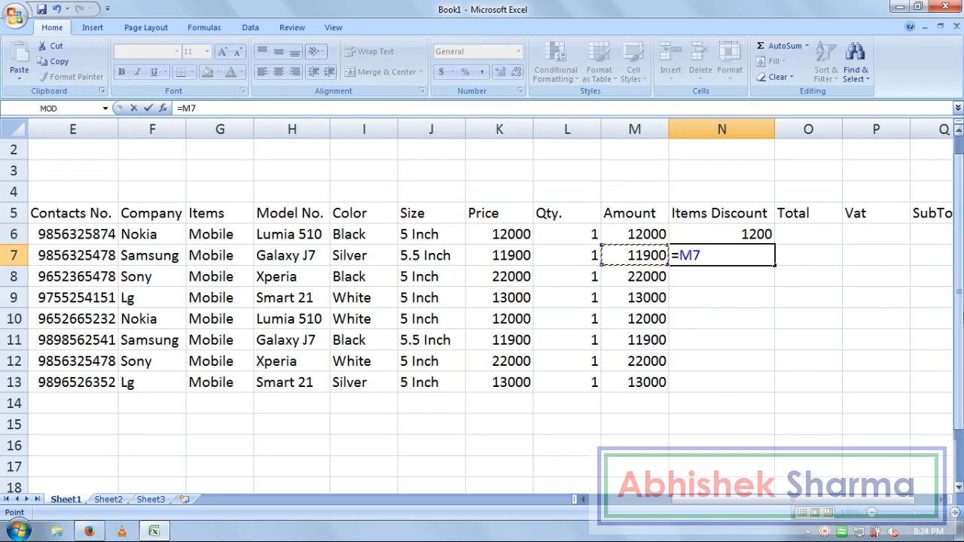
{"action": "type", "text": "*10%"}
{"action": "key", "text": "Return"}
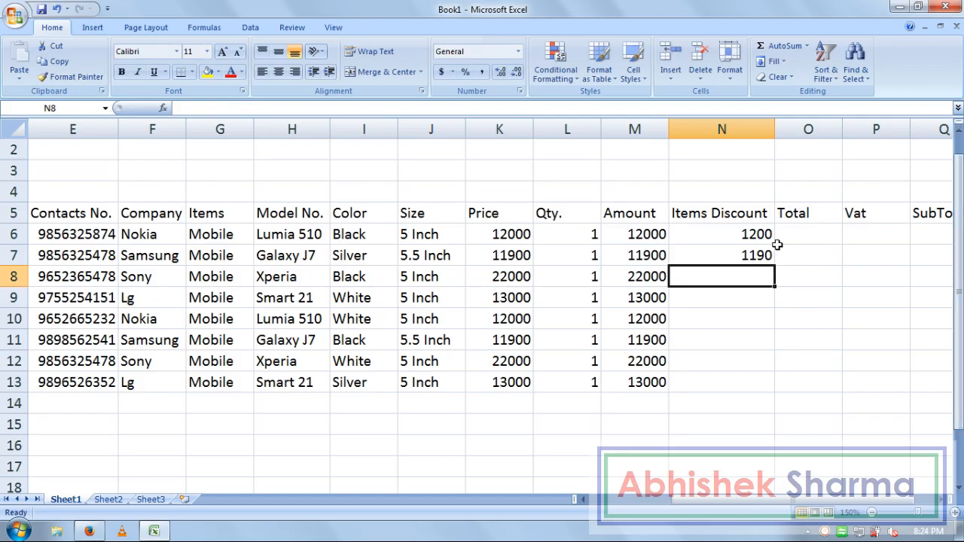
{"action": "left_click", "coordinate": [768, 238]}
{"action": "left_click_drag", "start_coordinate": [762, 256], "coordinate": [770, 393]}
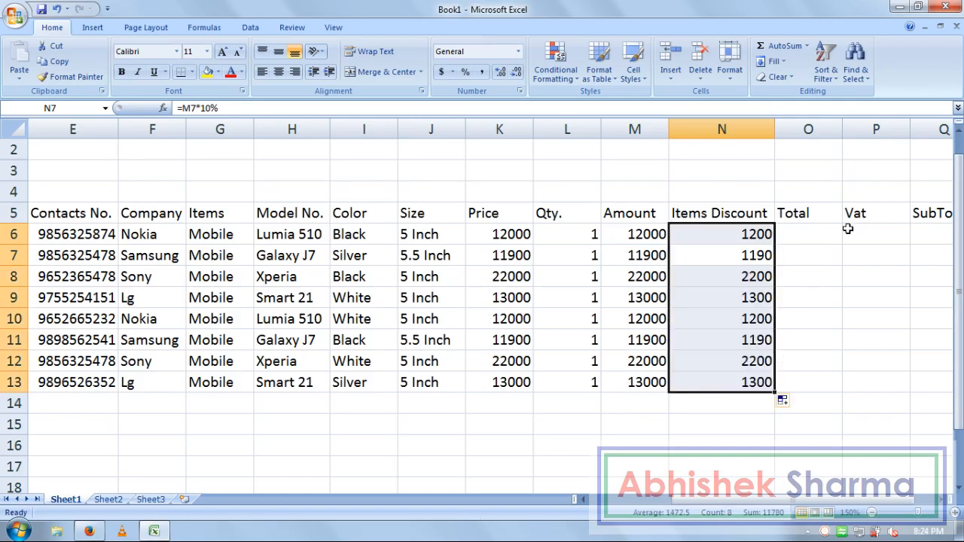
{"action": "left_click", "coordinate": [813, 239]}
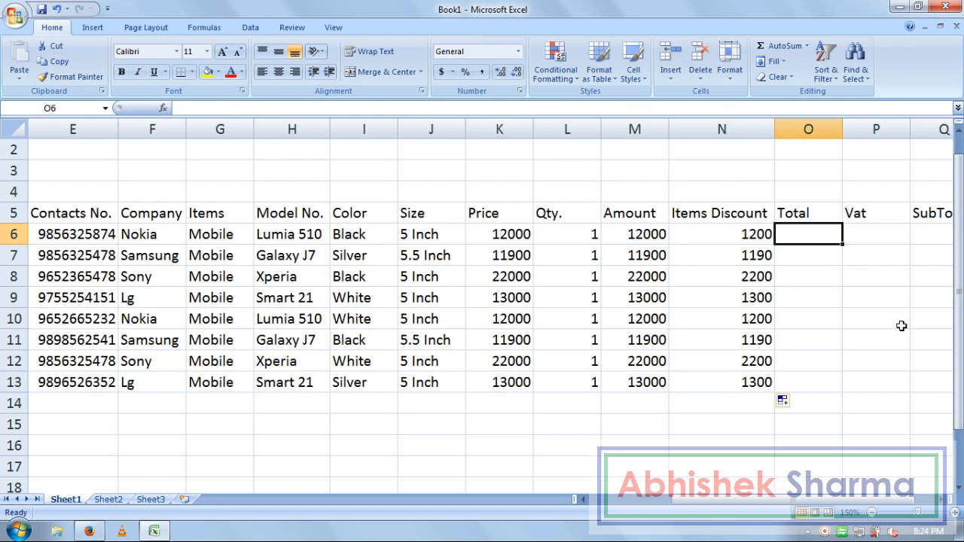
Step: Enter =M6-N6 in O6 as row 6's Total
{"action": "type", "text": "="}
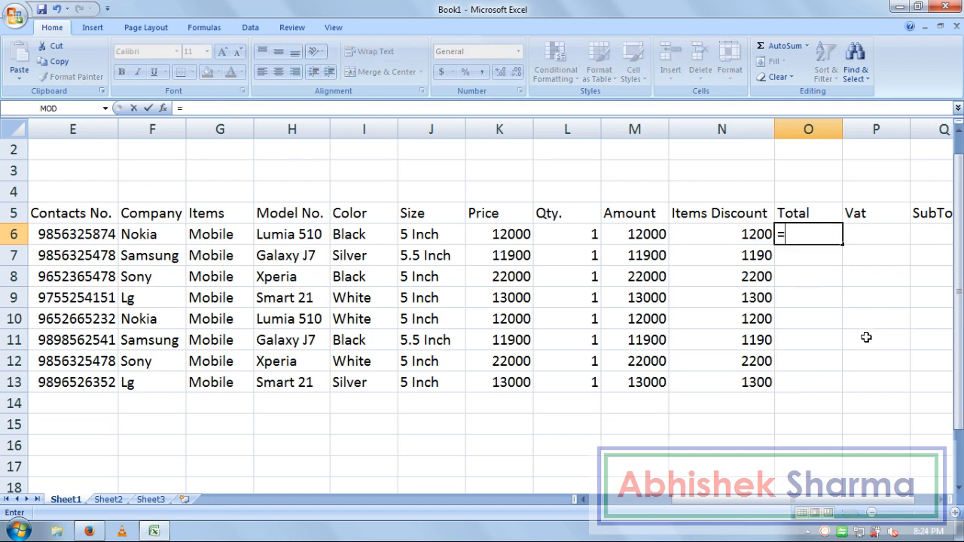
{"action": "left_click", "coordinate": [660, 234]}
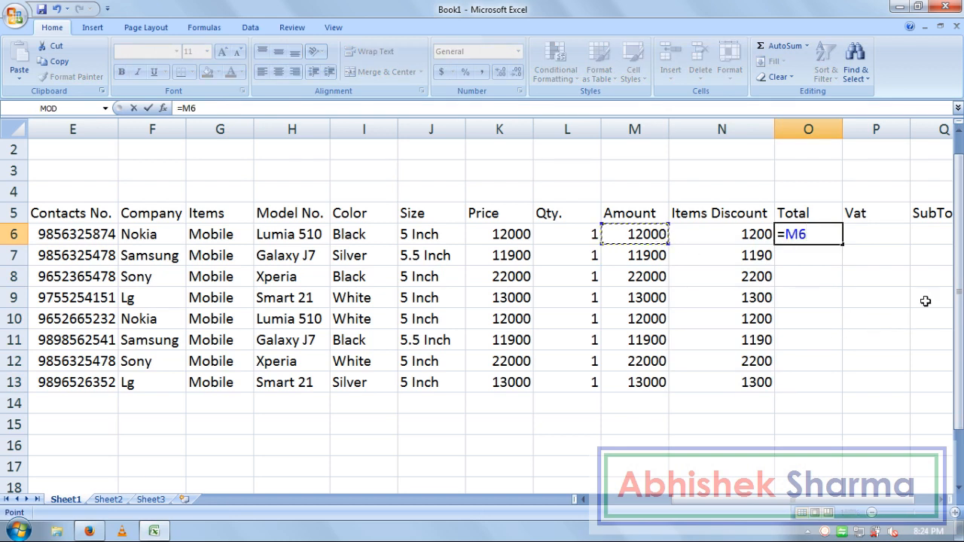
{"action": "type", "text": "-"}
{"action": "left_click", "coordinate": [742, 238]}
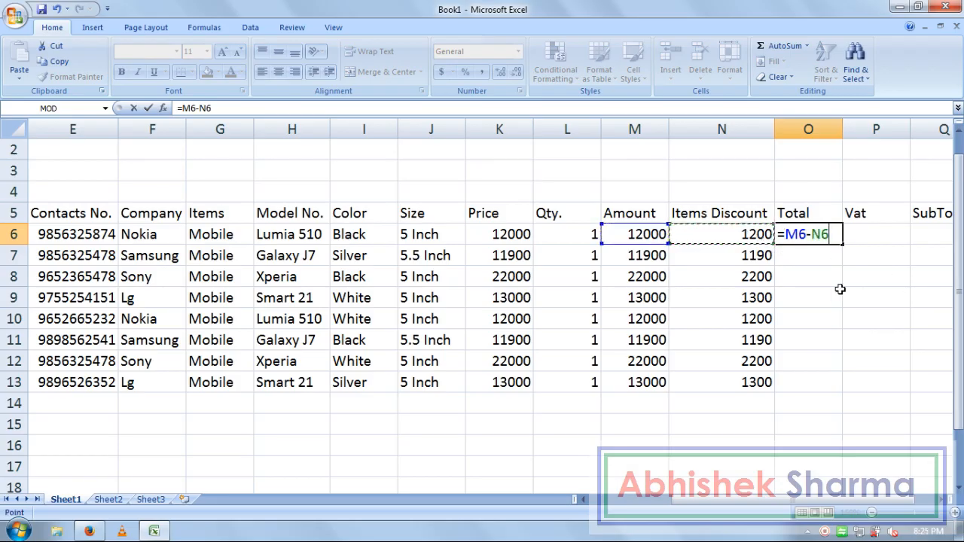
{"action": "key", "text": "Return"}
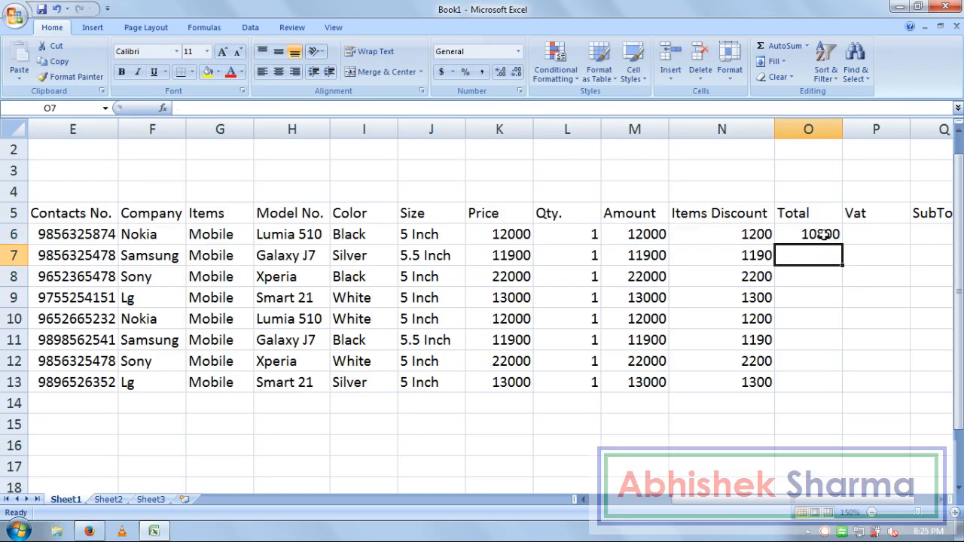
Step: Enter =M7-N7 in O7 and fill both Total formulas down to O13
{"action": "type", "text": "="}
{"action": "left_click", "coordinate": [637, 255]}
{"action": "type", "text": "-"}
{"action": "left_click", "coordinate": [699, 248]}
{"action": "key", "text": "Return"}
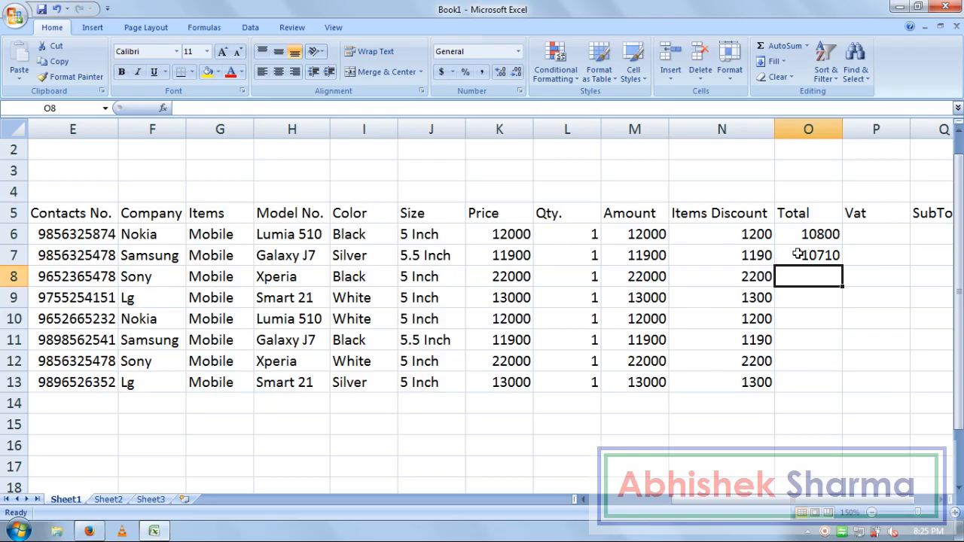
{"action": "left_click", "coordinate": [798, 254]}
{"action": "left_click", "coordinate": [825, 277]}
{"action": "left_click_drag", "start_coordinate": [810, 236], "coordinate": [831, 384]}
{"action": "left_click", "coordinate": [869, 238]}
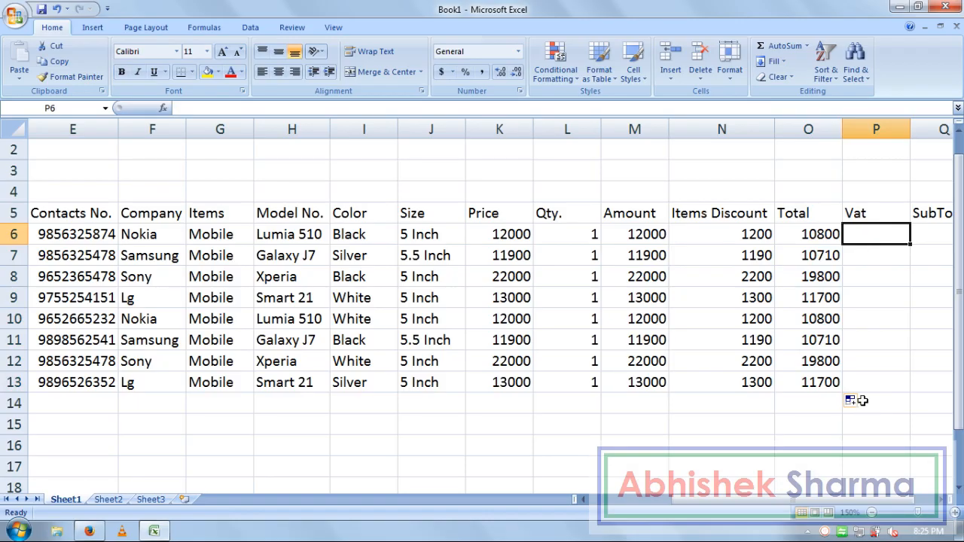
Step: Enter =O6*5% in P6 as row 6's Vat
{"action": "type", "text": "="}
{"action": "left_click", "coordinate": [808, 234]}
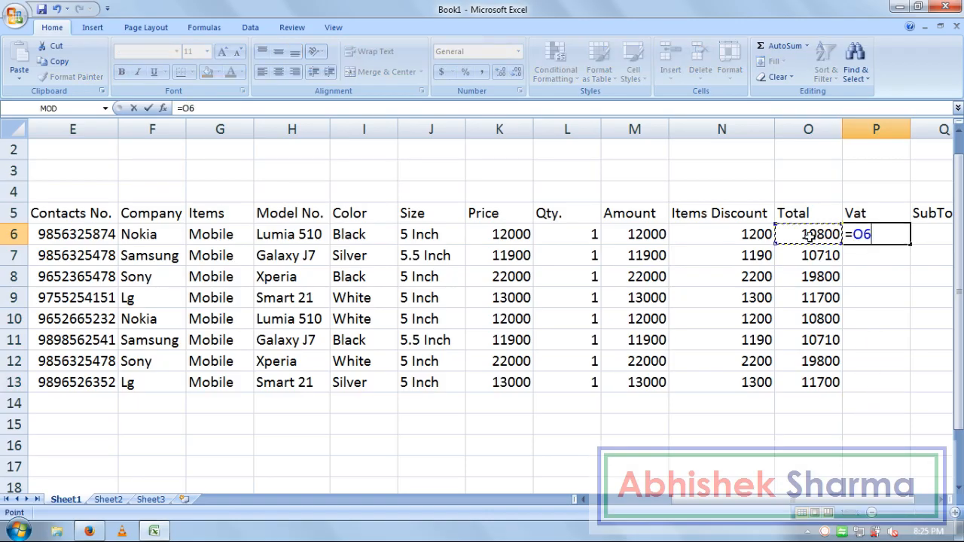
{"action": "type", "text": "*5"}
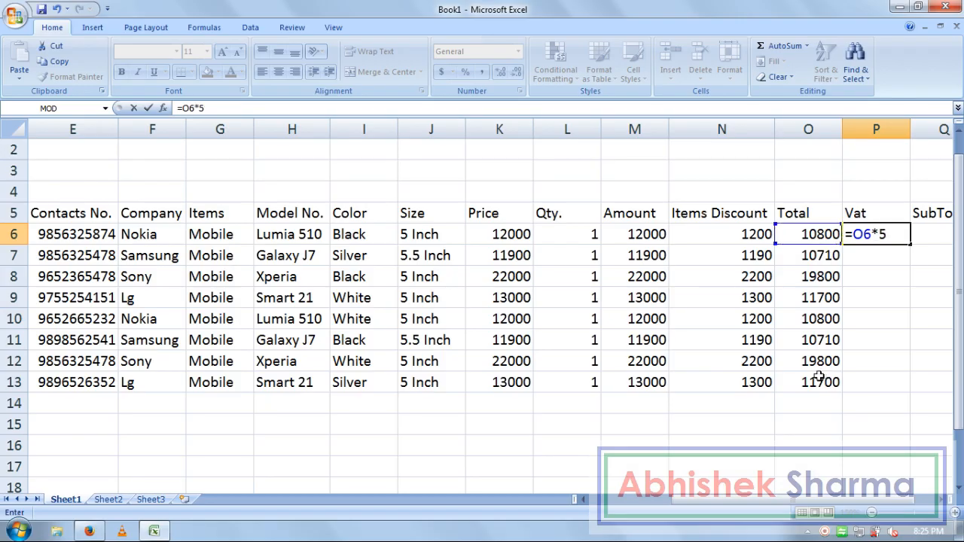
{"action": "type", "text": "%"}
{"action": "key", "text": "Return"}
Step: Enter =O7*5% in P7 and fill the Vat formulas down to P13
{"action": "type", "text": "="}
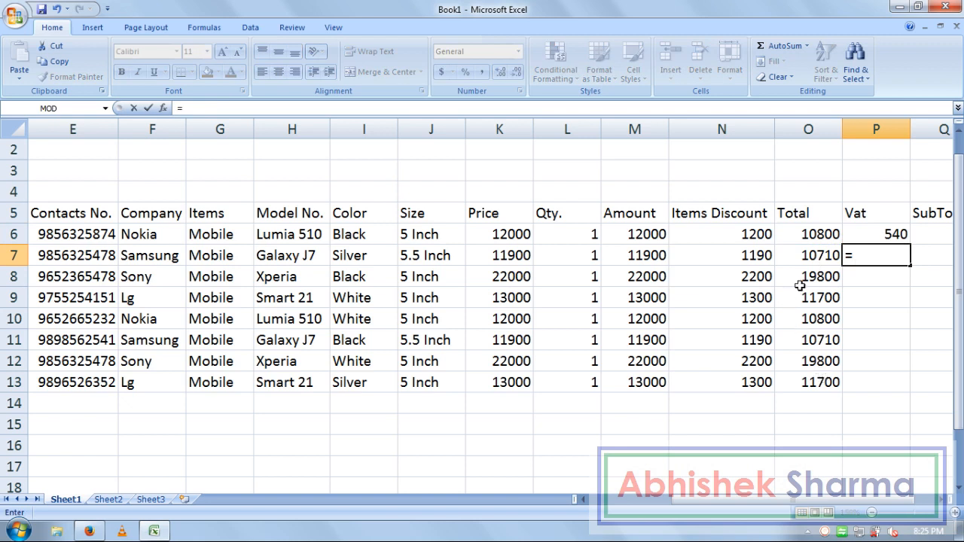
{"action": "left_click", "coordinate": [824, 259]}
{"action": "type", "text": "*"}
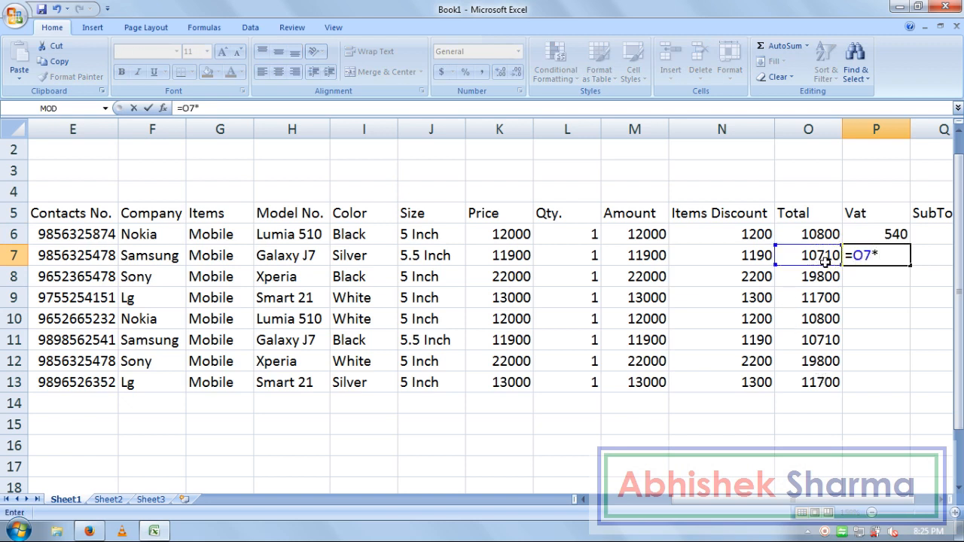
{"action": "type", "text": "5%"}
{"action": "key", "text": "Return"}
{"action": "left_click_drag", "start_coordinate": [895, 235], "coordinate": [909, 390]}
{"action": "left_click", "coordinate": [888, 238]}
{"action": "key", "text": "Right"}
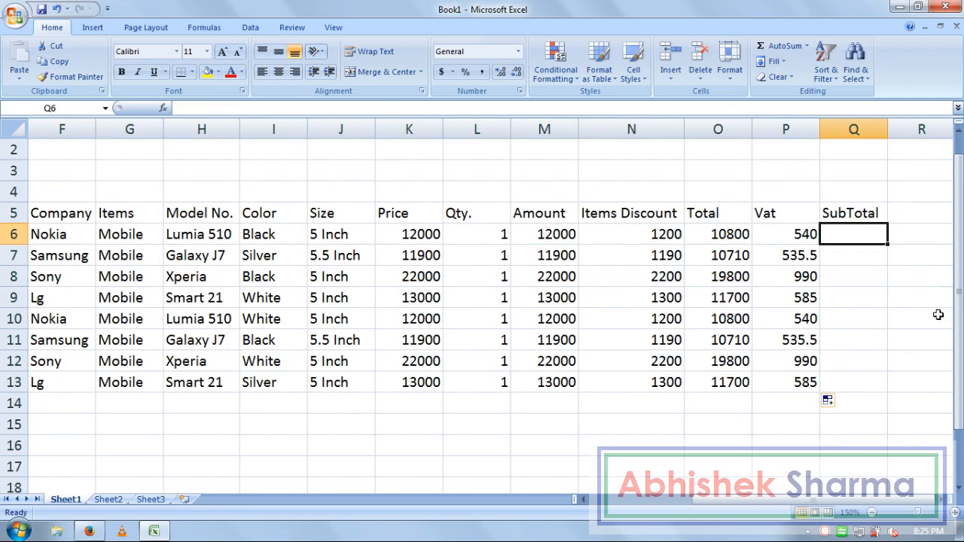
Step: Enter =O6+P6 in Q6 as row 6's SubTotal
{"action": "type", "text": "="}
{"action": "left_click", "coordinate": [729, 234]}
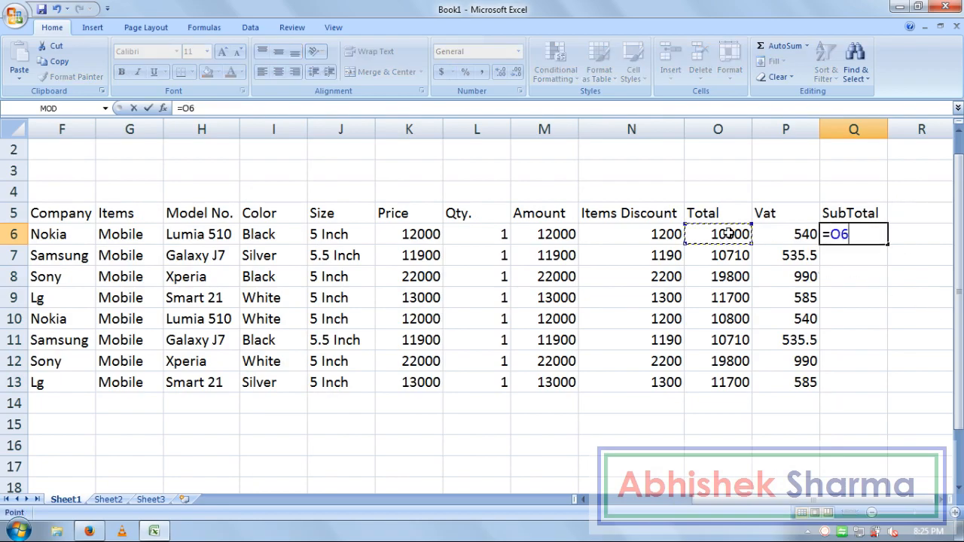
{"action": "type", "text": "+"}
{"action": "left_click", "coordinate": [778, 235]}
{"action": "key", "text": "Return"}
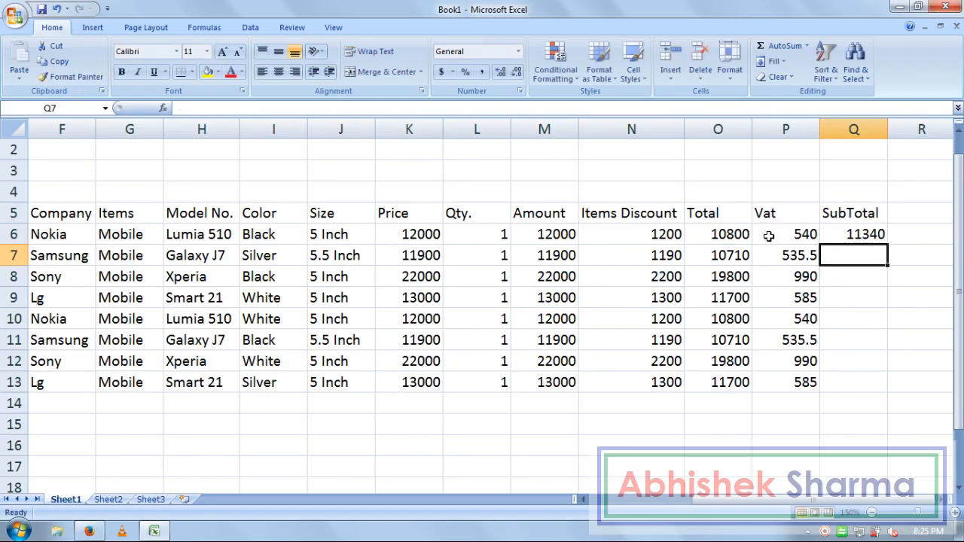
Step: Enter =O7+P7 in Q7 and fill the SubTotal formulas down to Q13
{"action": "type", "text": "="}
{"action": "left_click", "coordinate": [735, 256]}
{"action": "type", "text": "+"}
{"action": "left_click", "coordinate": [771, 255]}
{"action": "key", "text": "Return"}
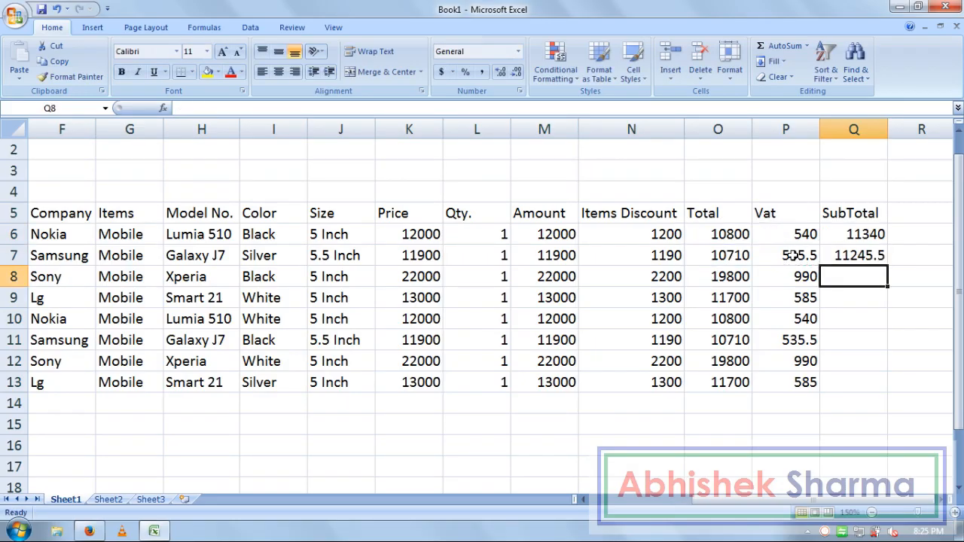
{"action": "left_click_drag", "start_coordinate": [855, 236], "coordinate": [890, 318]}
{"action": "left_click_drag", "start_coordinate": [867, 236], "coordinate": [889, 387]}
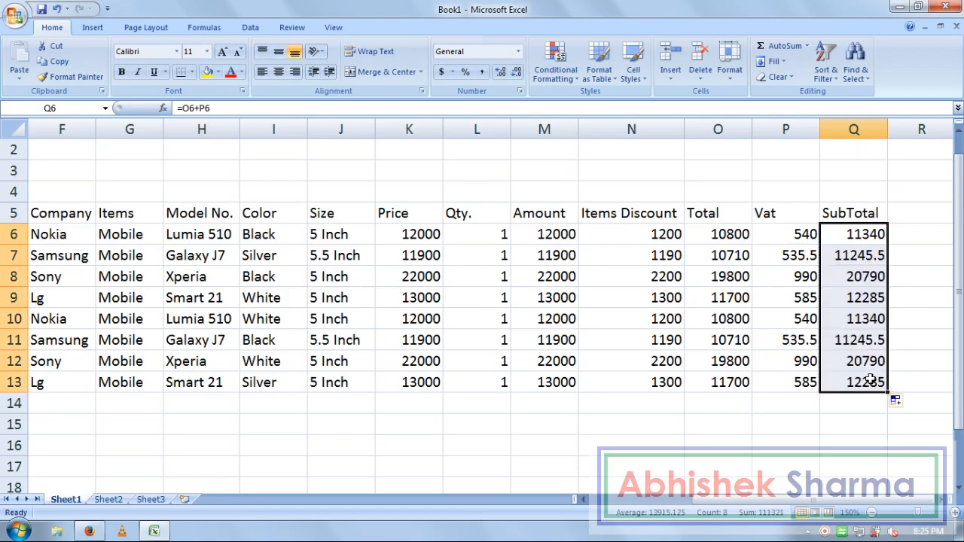
{"action": "left_click", "coordinate": [856, 403]}
{"action": "key", "text": "Home"}
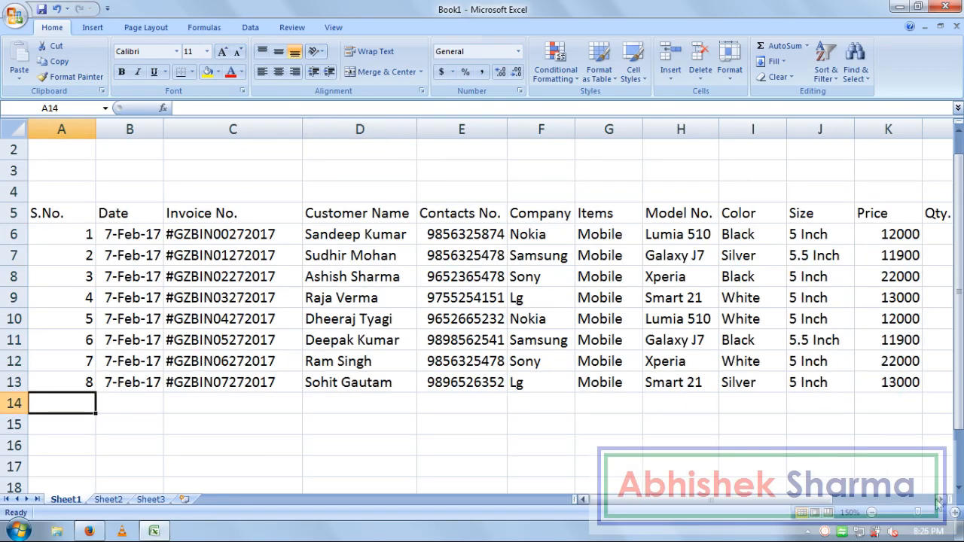
Step: At 100% zoom, give header row A5:Q5 an orange-brown fill with white text
{"action": "left_click", "coordinate": [338, 29]}
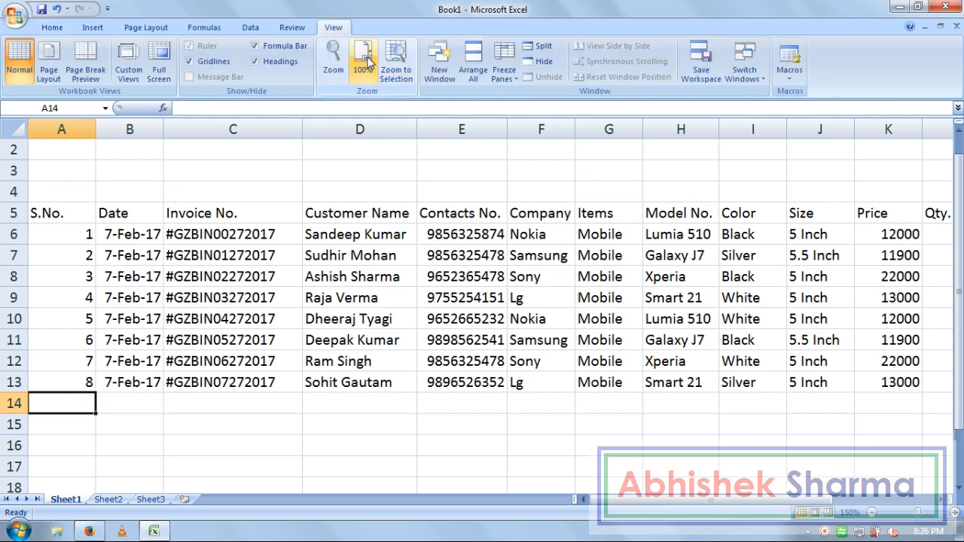
{"action": "left_click", "coordinate": [364, 56]}
{"action": "left_click", "coordinate": [682, 393]}
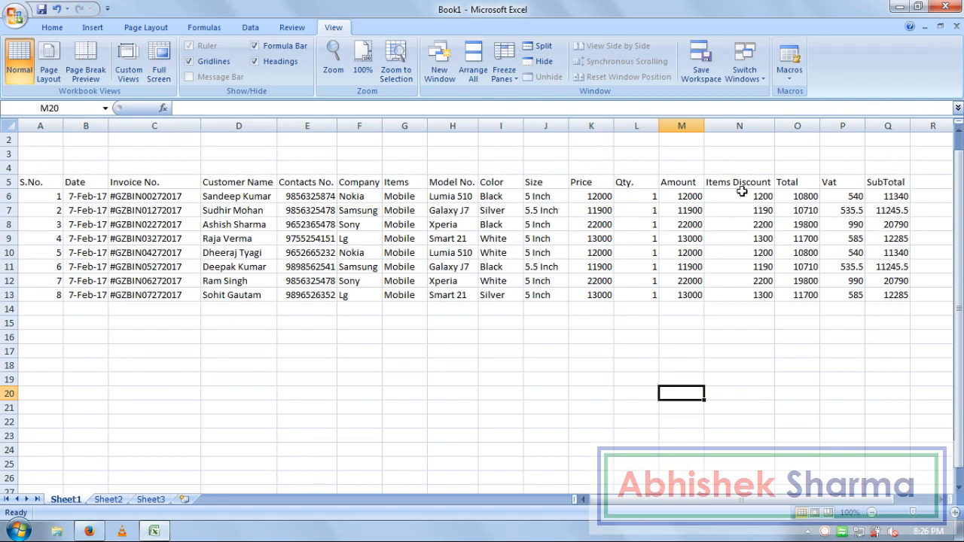
{"action": "left_click", "coordinate": [875, 182]}
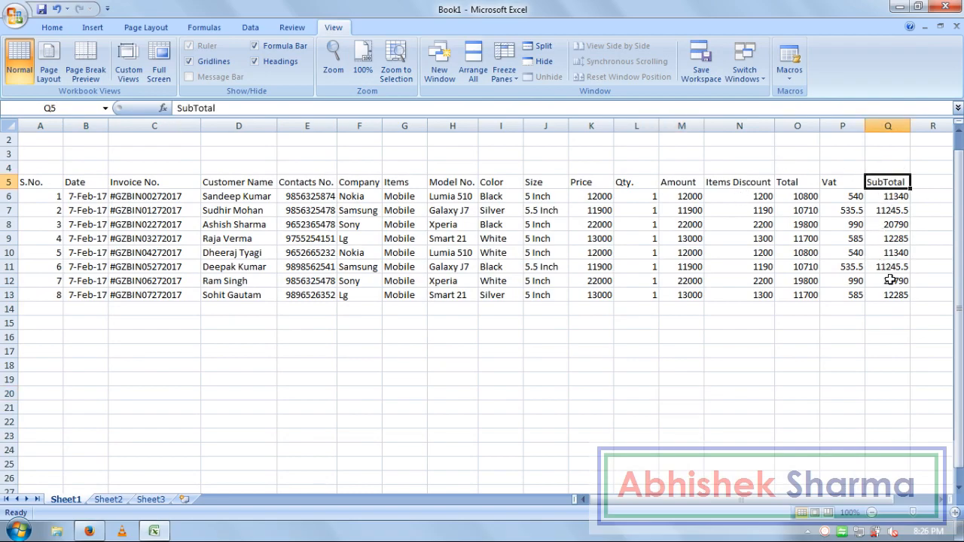
{"action": "key", "text": "ctrl+shift+Left"}
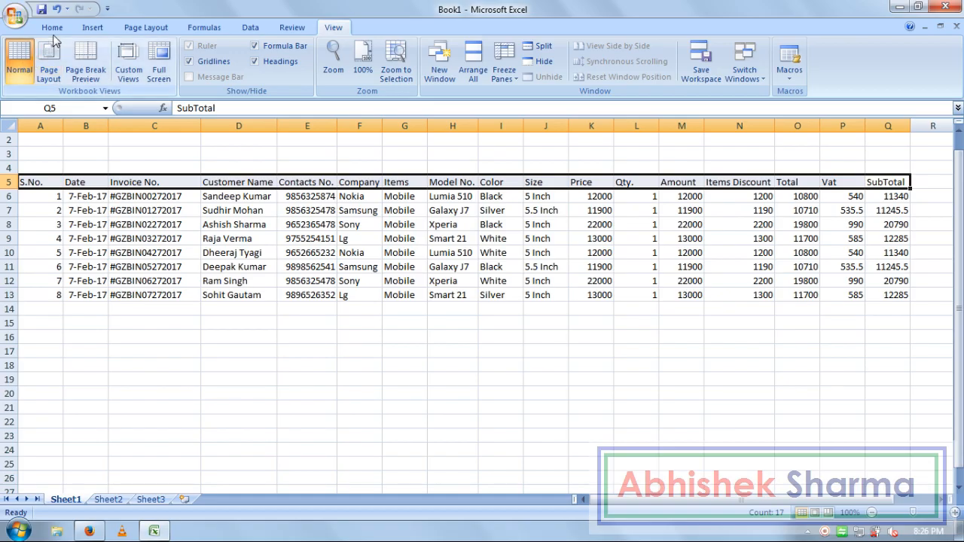
{"action": "left_click", "coordinate": [52, 27]}
{"action": "left_click", "coordinate": [217, 72]}
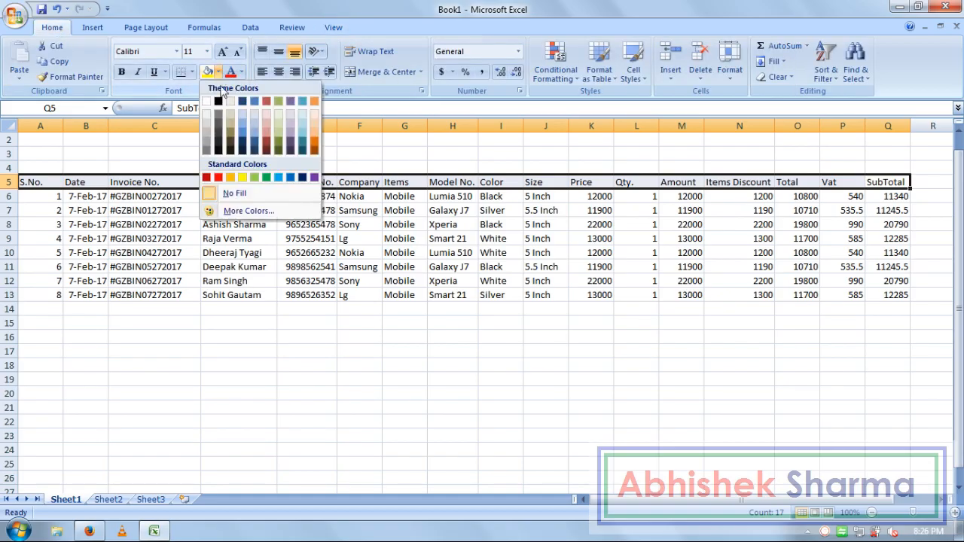
{"action": "left_click", "coordinate": [314, 147]}
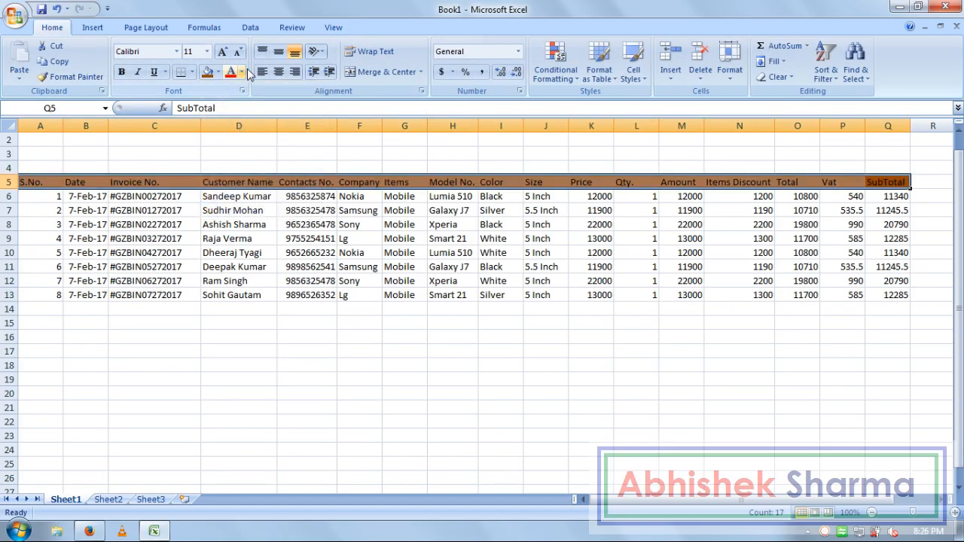
{"action": "left_click", "coordinate": [242, 73]}
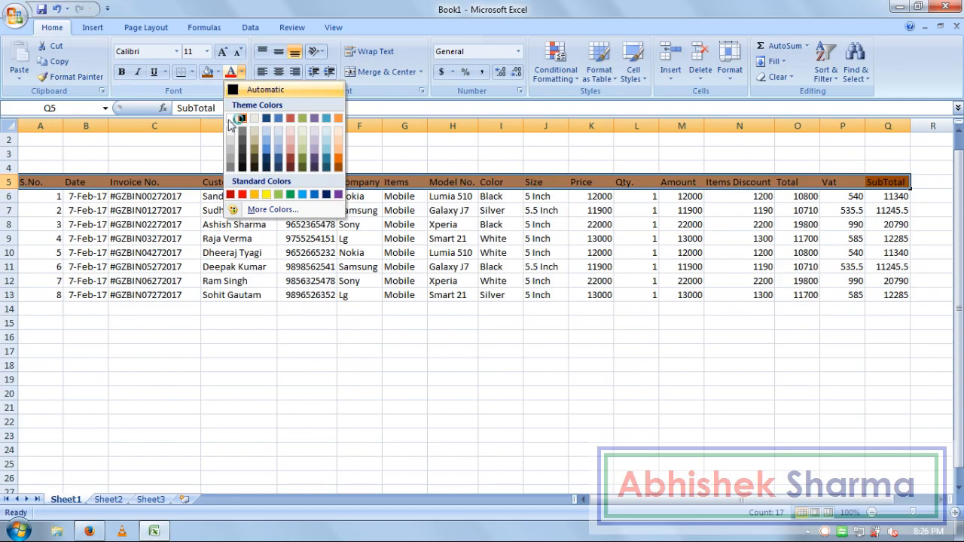
{"action": "left_click", "coordinate": [229, 120]}
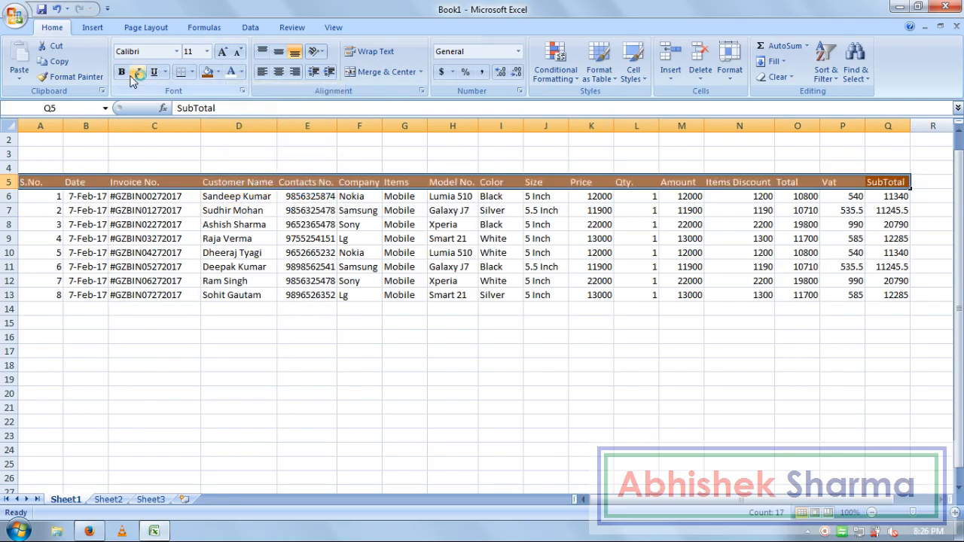
{"action": "left_click", "coordinate": [233, 223]}
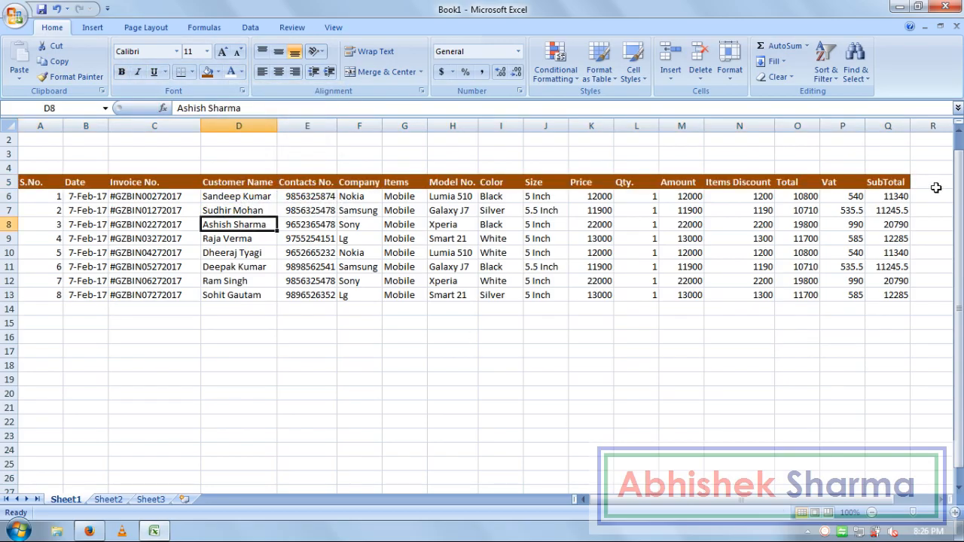
Step: Change the A5:Q5 header fill to a custom dark brown
{"action": "left_click_drag", "start_coordinate": [900, 182], "coordinate": [34, 182]}
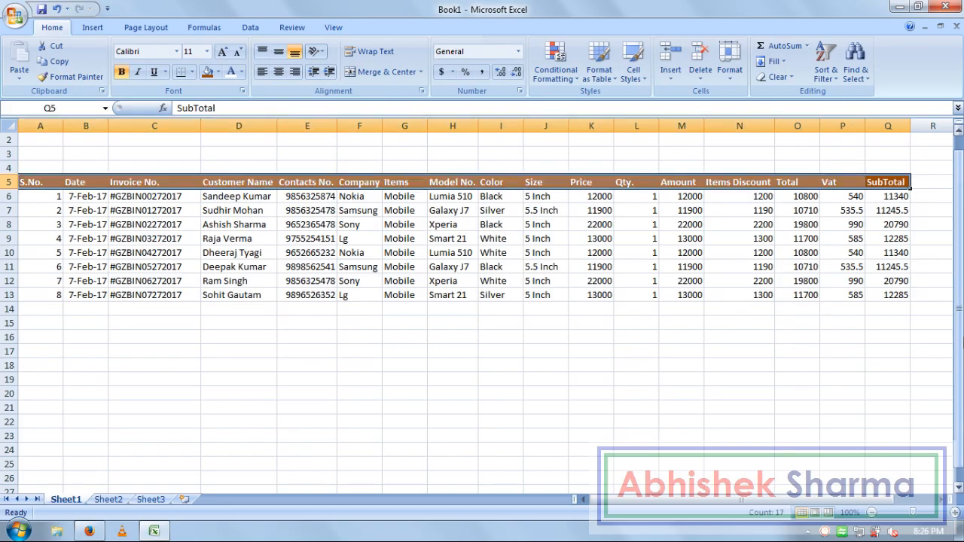
{"action": "left_click", "coordinate": [218, 72]}
{"action": "left_click", "coordinate": [243, 211]}
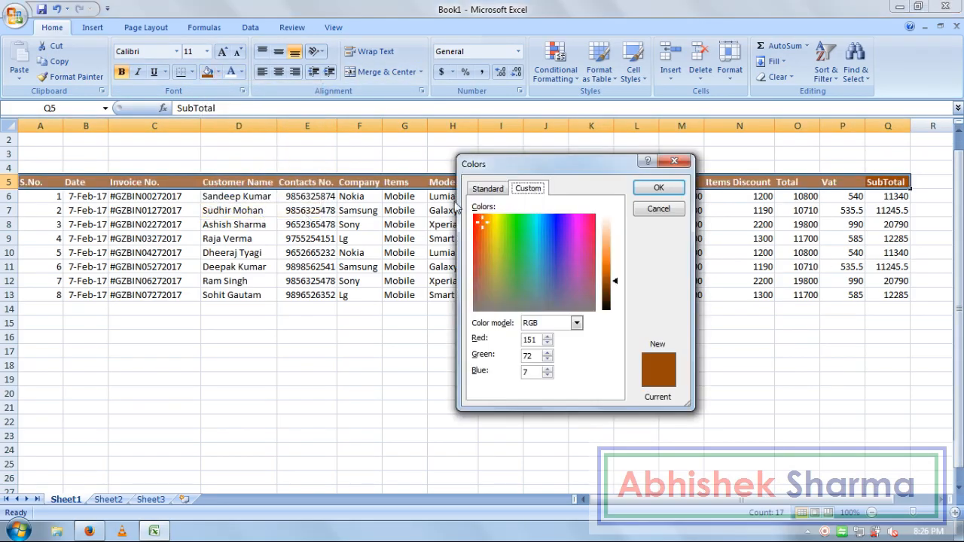
{"action": "left_click_drag", "start_coordinate": [616, 281], "coordinate": [616, 294]}
{"action": "left_click", "coordinate": [676, 195]}
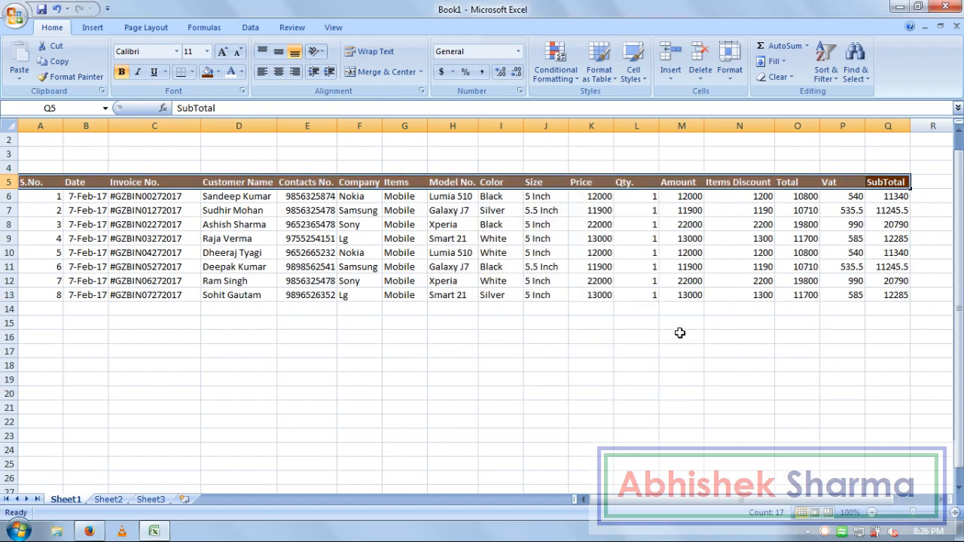
{"action": "left_click", "coordinate": [681, 333]}
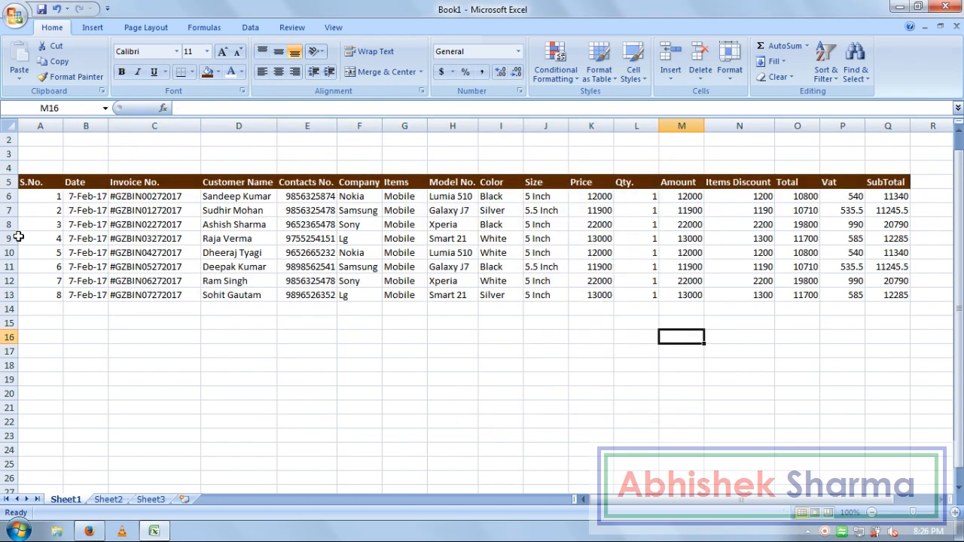
Step: Fill serial numbers A6:A13 dark tan and the Date cells in column B dark blue
{"action": "left_click_drag", "start_coordinate": [44, 295], "coordinate": [43, 198]}
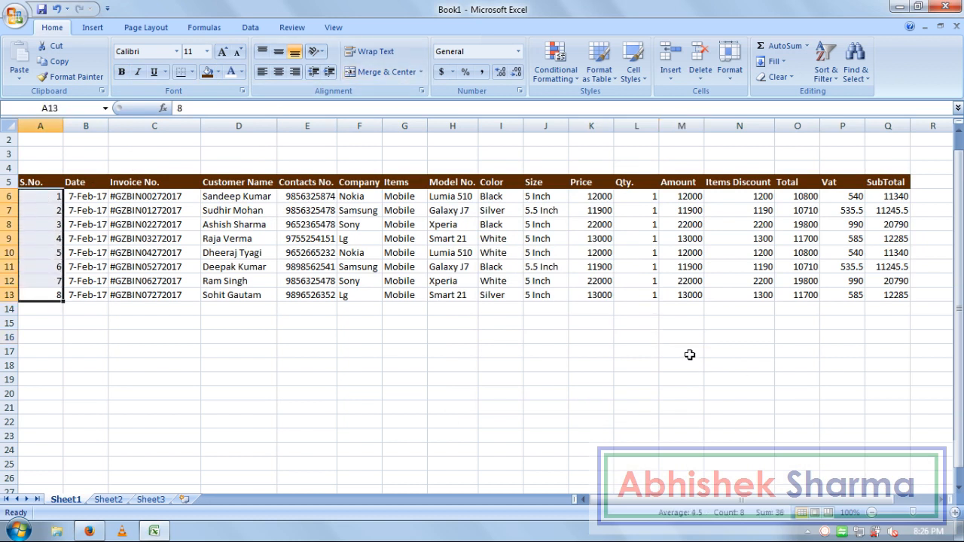
{"action": "left_click", "coordinate": [218, 71]}
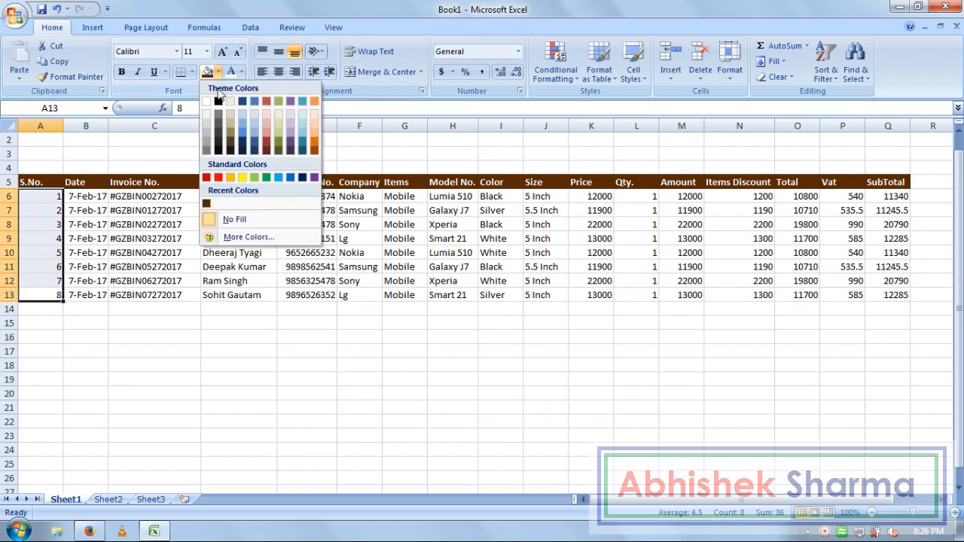
{"action": "left_click", "coordinate": [233, 143]}
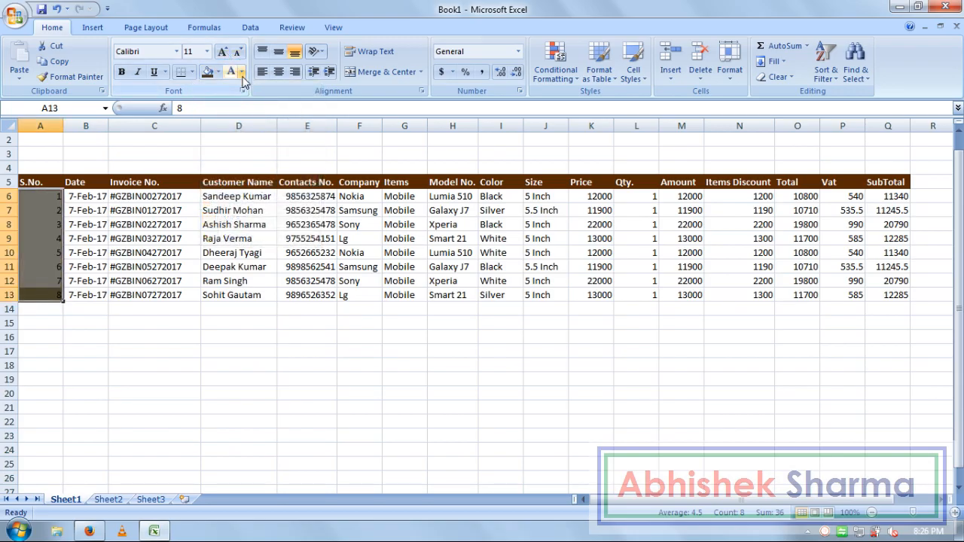
{"action": "left_click_drag", "start_coordinate": [95, 197], "coordinate": [104, 295]}
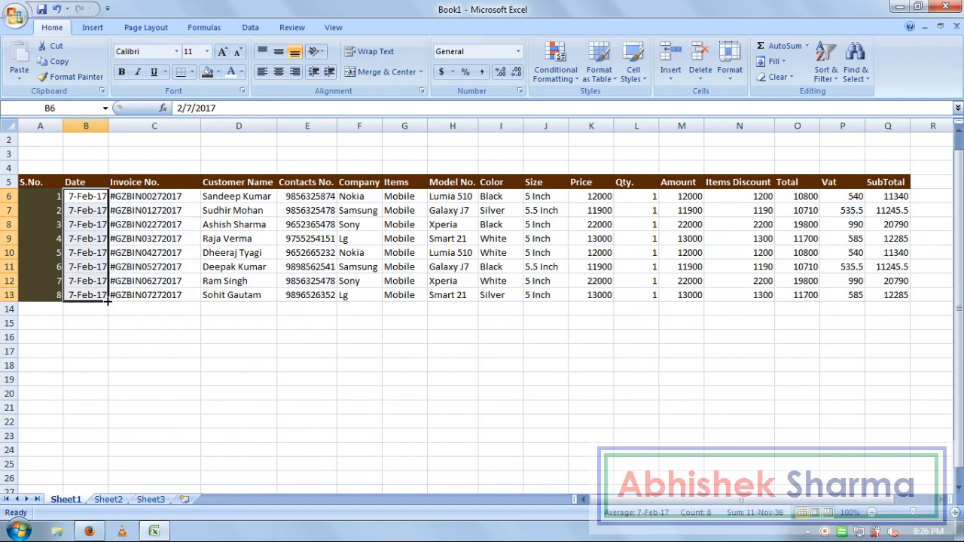
{"action": "left_click", "coordinate": [217, 72]}
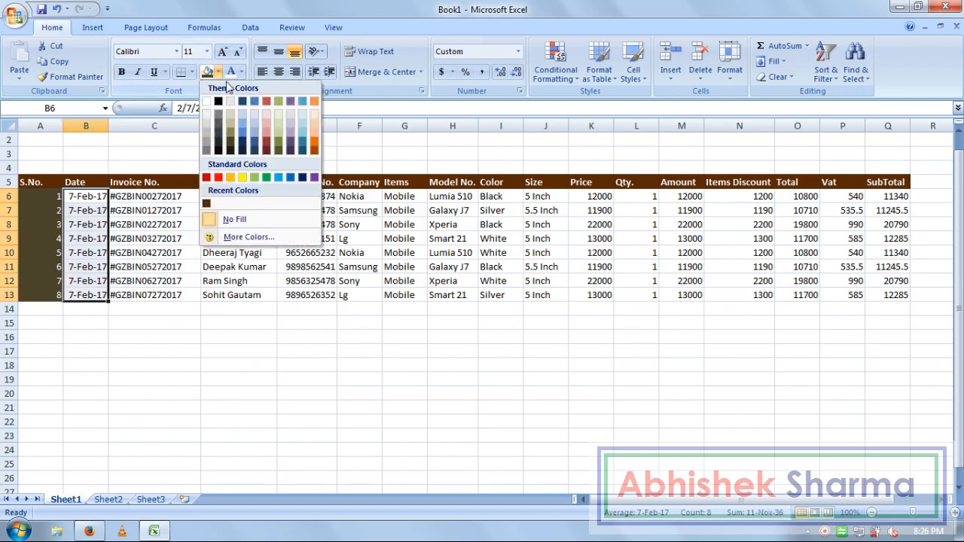
{"action": "left_click", "coordinate": [257, 150]}
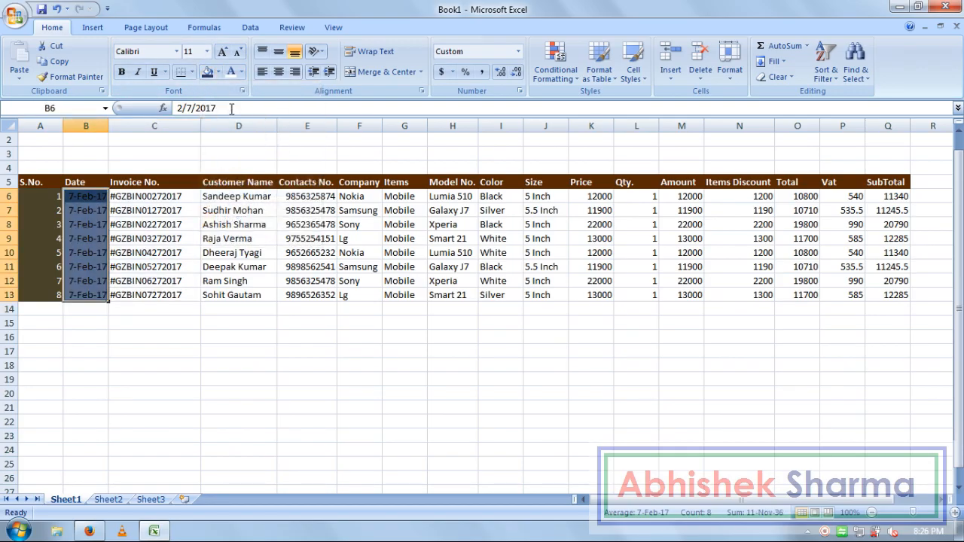
Step: Fill Invoice No. cells C6:C13 dark purple with yellow text
{"action": "left_click_drag", "start_coordinate": [173, 197], "coordinate": [185, 294]}
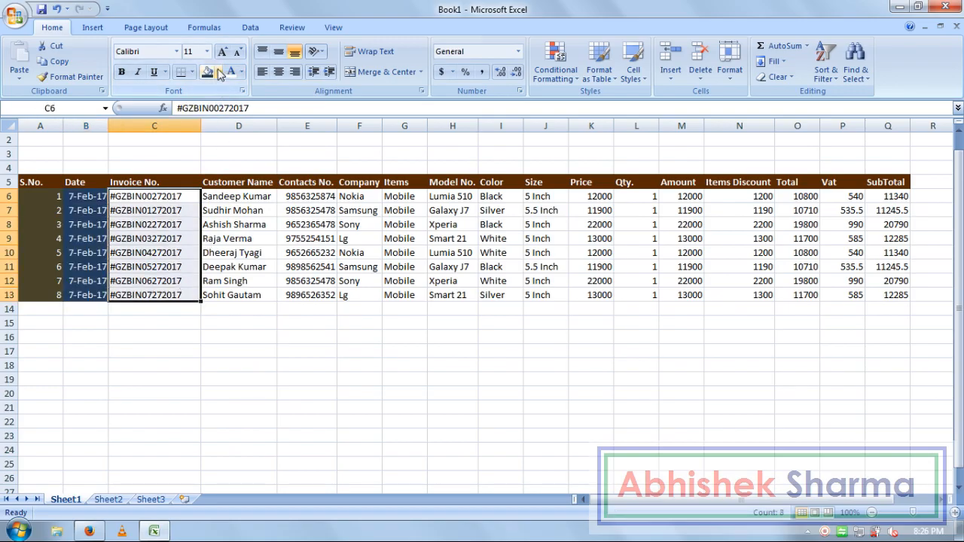
{"action": "left_click", "coordinate": [218, 71]}
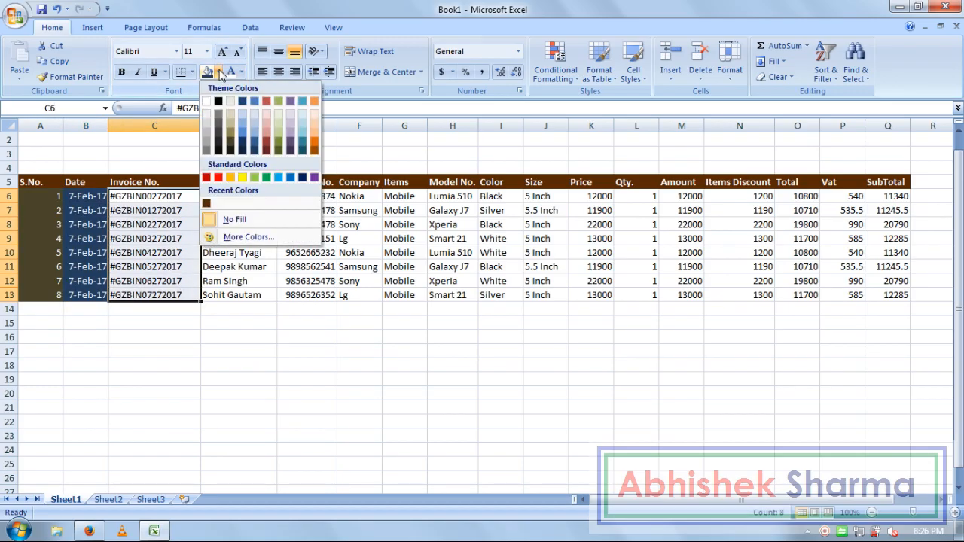
{"action": "left_click", "coordinate": [293, 148]}
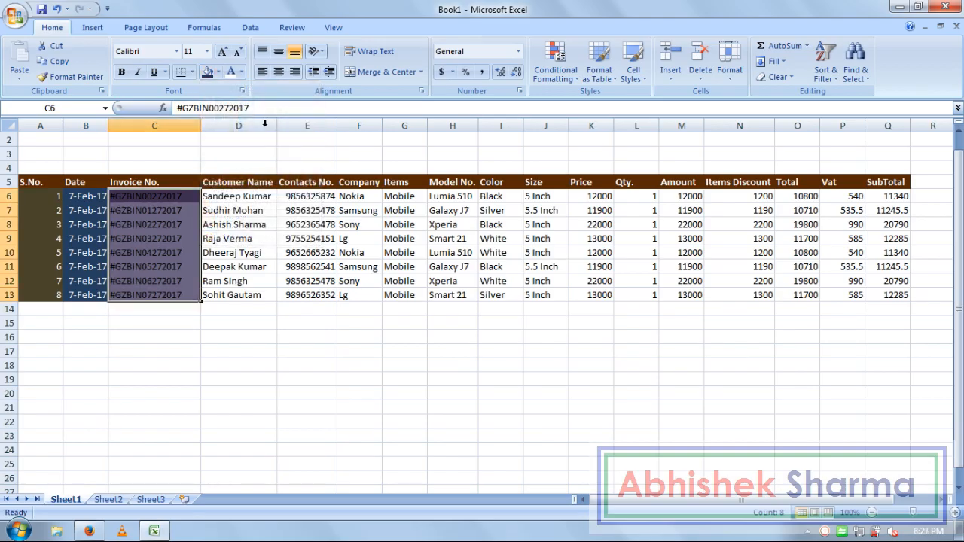
{"action": "left_click", "coordinate": [242, 71]}
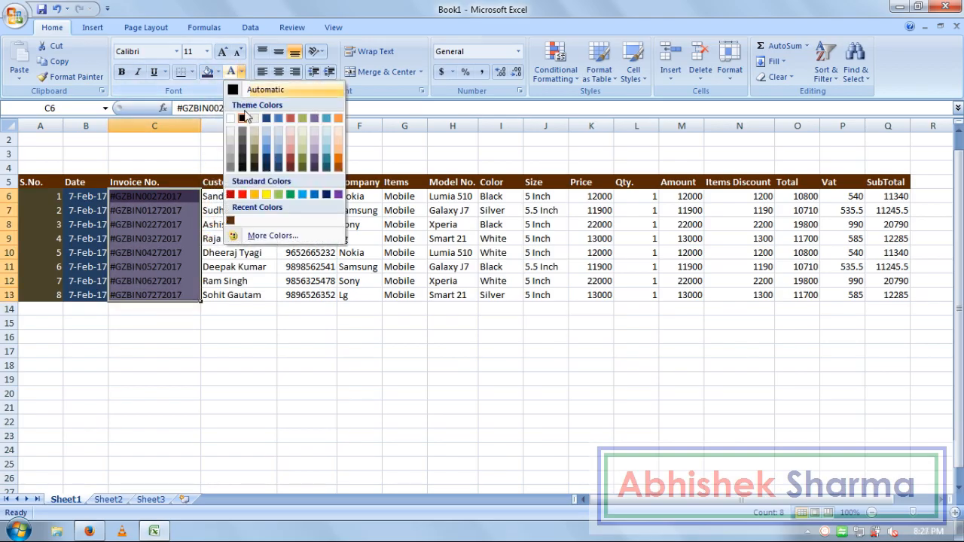
{"action": "left_click", "coordinate": [265, 195]}
Step: Fill Customer Name cells D6:D13 red with yellow text
{"action": "left_click_drag", "start_coordinate": [241, 196], "coordinate": [257, 297]}
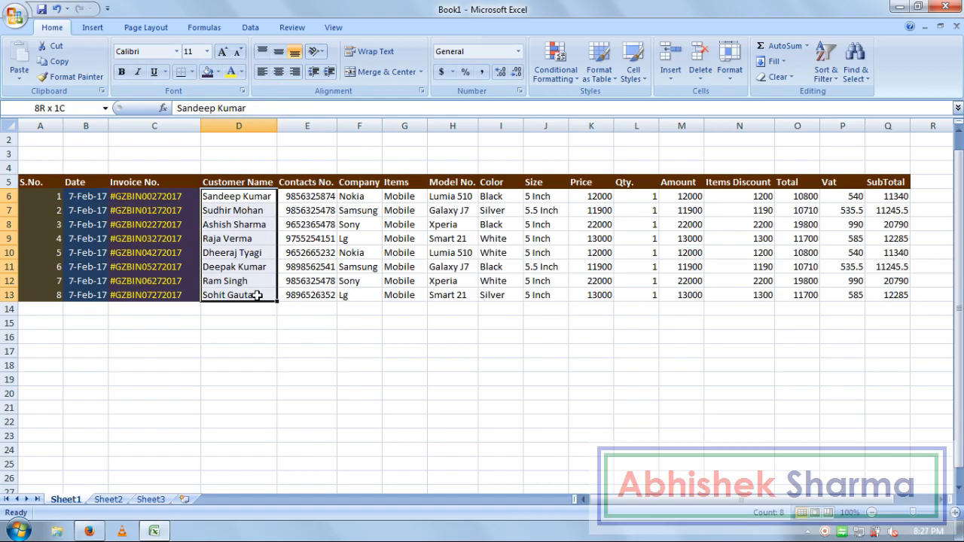
{"action": "left_click", "coordinate": [218, 71]}
{"action": "left_click", "coordinate": [219, 178]}
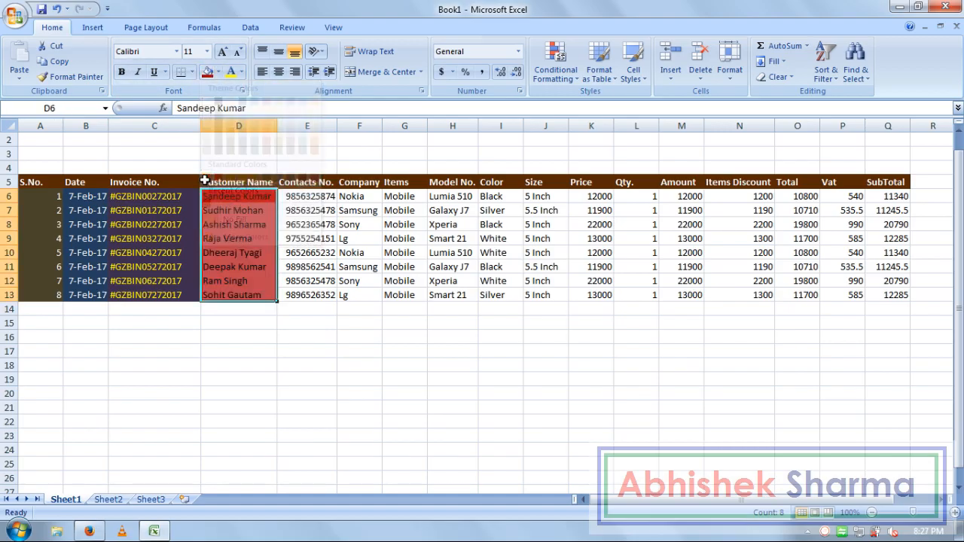
{"action": "left_click", "coordinate": [241, 71]}
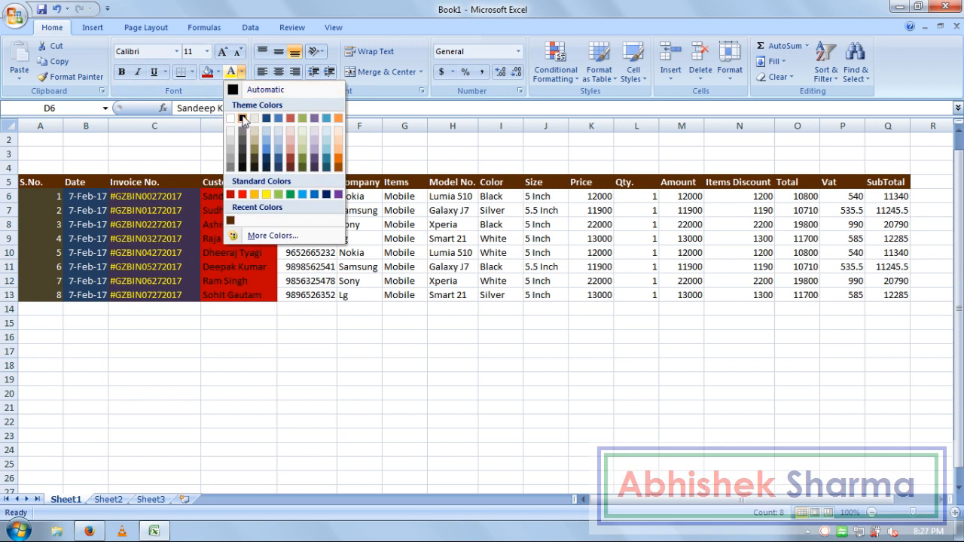
{"action": "left_click", "coordinate": [267, 195]}
Step: Fill contact numbers E6:E13 with a custom dark green
{"action": "left_click_drag", "start_coordinate": [320, 197], "coordinate": [321, 294]}
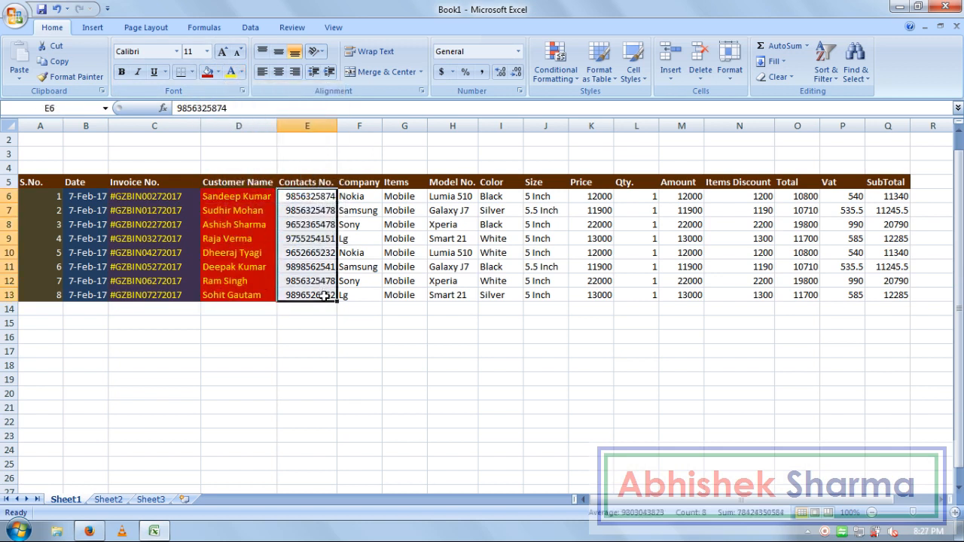
{"action": "left_click", "coordinate": [218, 71]}
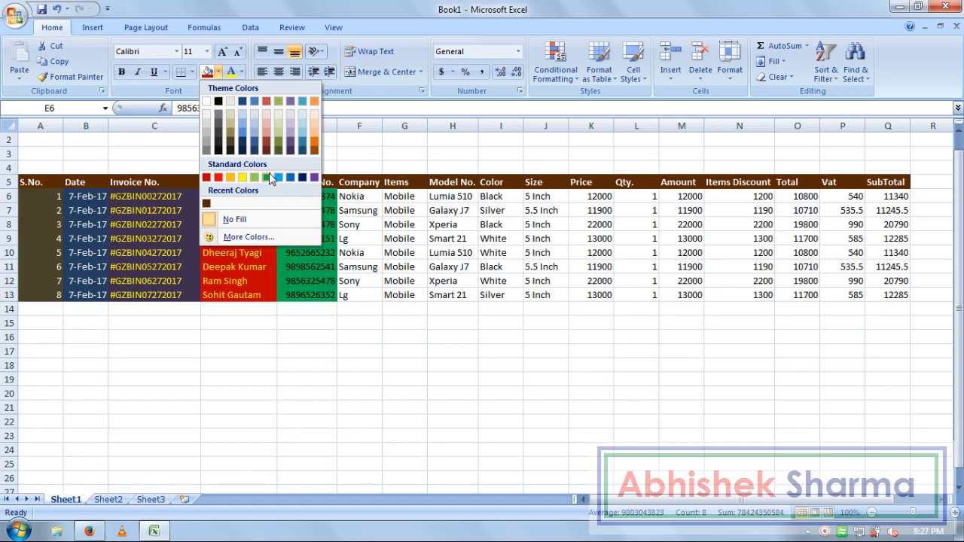
{"action": "left_click", "coordinate": [269, 176]}
{"action": "left_click", "coordinate": [218, 72]}
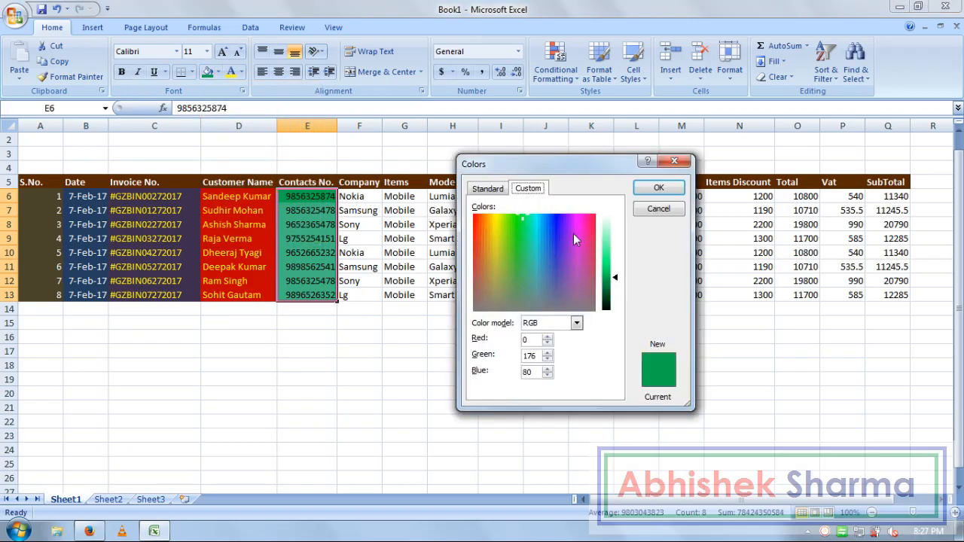
{"action": "left_click_drag", "start_coordinate": [617, 279], "coordinate": [622, 295]}
{"action": "left_click", "coordinate": [660, 189]}
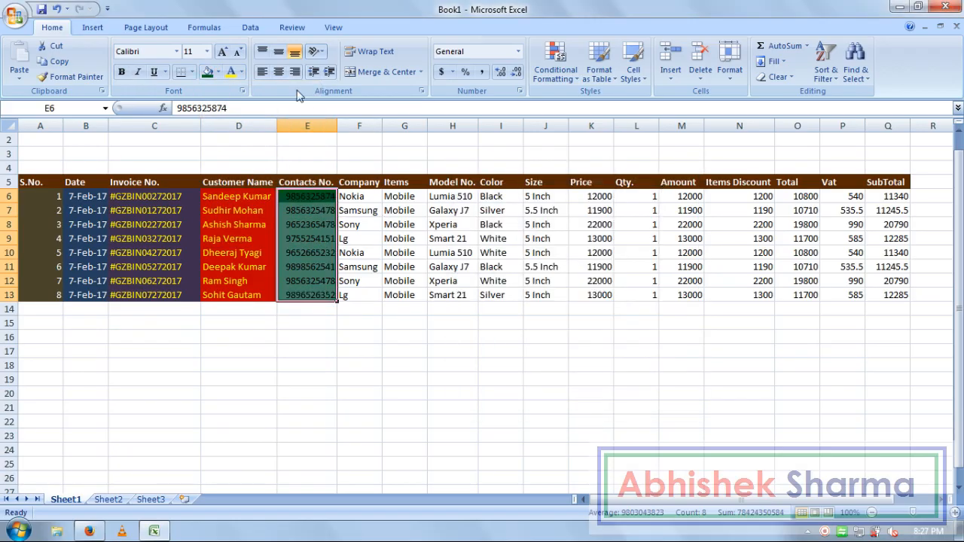
Step: Fill the Company entries in column F dark blue and select the block A6:F13
{"action": "mouse_move", "coordinate": [351, 196]}
{"action": "left_mouse_down"}
{"action": "mouse_move", "coordinate": [381, 301]}
{"action": "mouse_move", "coordinate": [362, 199]}
{"action": "left_mouse_up"}
{"action": "left_click", "coordinate": [218, 72]}
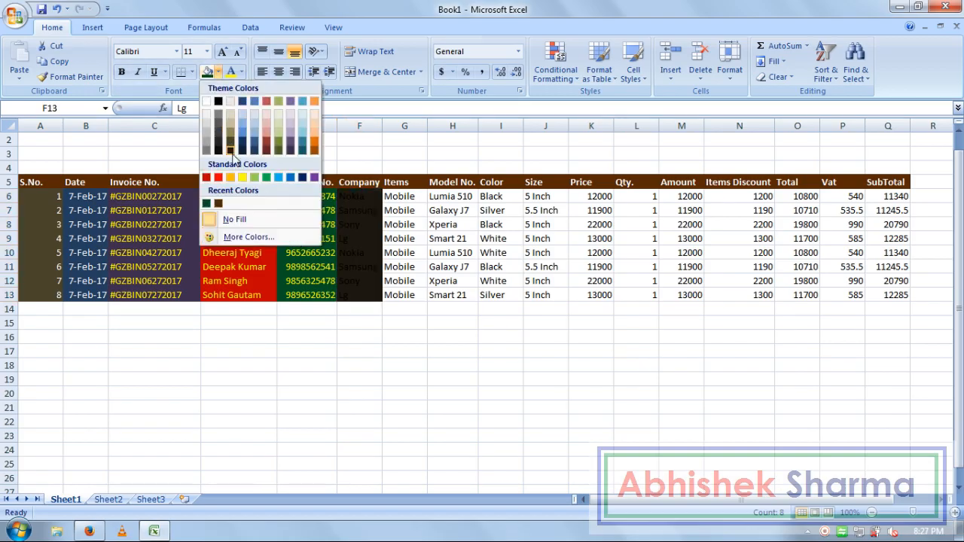
{"action": "left_click", "coordinate": [243, 151]}
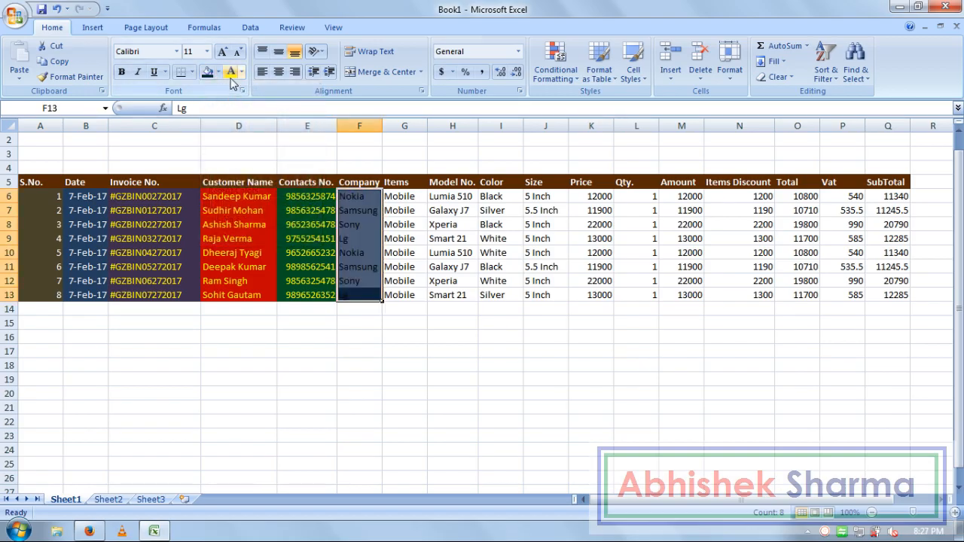
{"action": "left_click", "coordinate": [312, 318]}
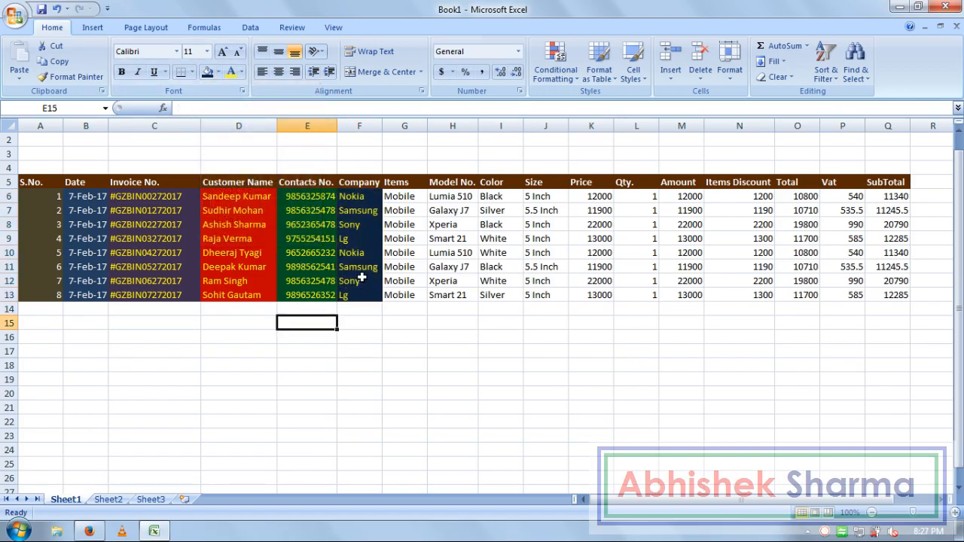
{"action": "left_click_drag", "start_coordinate": [362, 296], "coordinate": [57, 199]}
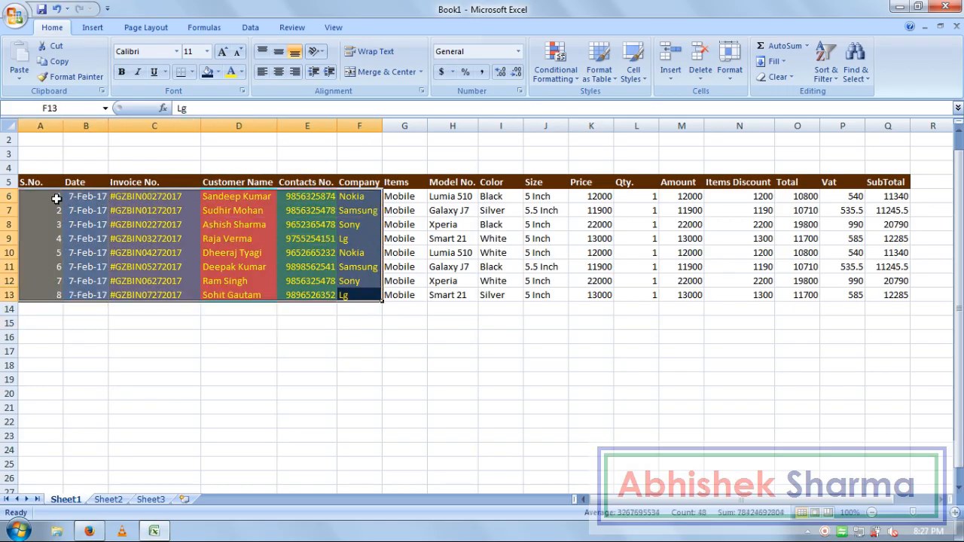
Step: Use Format Painter to copy the A6:F13 colour banding onto columns G–Q
{"action": "left_click", "coordinate": [72, 76]}
{"action": "mouse_move", "coordinate": [397, 197]}
{"action": "left_mouse_down"}
{"action": "mouse_move", "coordinate": [557, 231]}
{"action": "mouse_move", "coordinate": [716, 242]}
{"action": "mouse_move", "coordinate": [889, 296]}
{"action": "left_mouse_up"}
{"action": "left_click", "coordinate": [758, 350]}
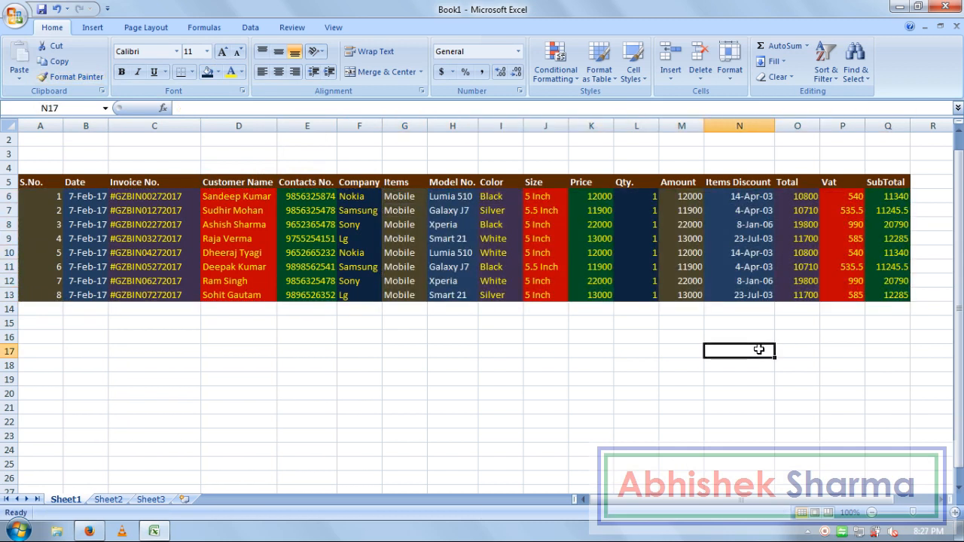
{"action": "left_click", "coordinate": [329, 375]}
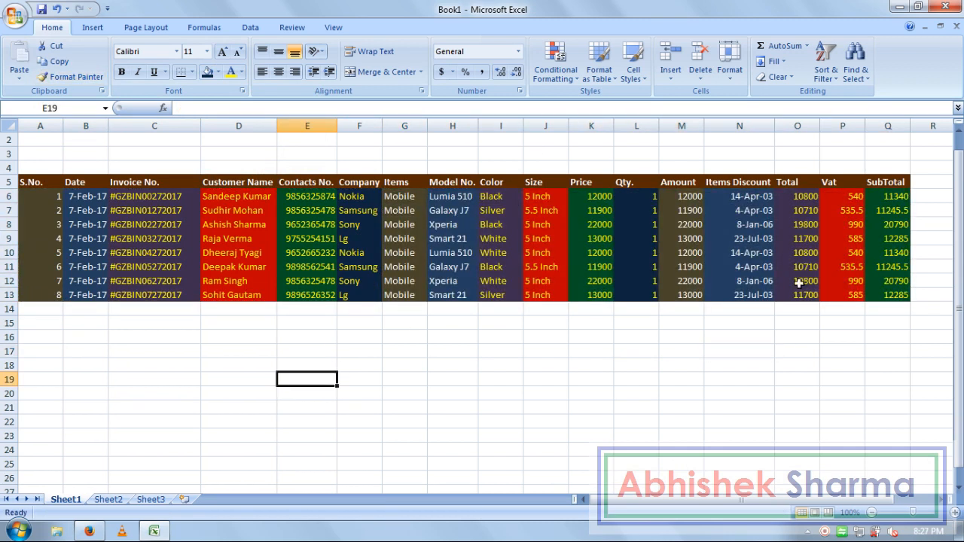
Step: Apply All Borders to table A5:Q13 and select rows 1–4 across A–Q
{"action": "left_click_drag", "start_coordinate": [885, 295], "coordinate": [47, 195]}
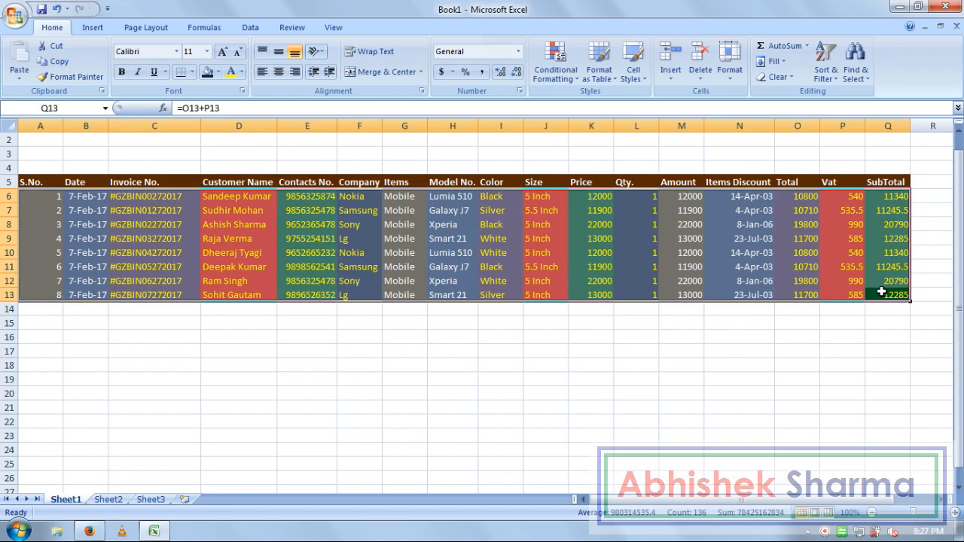
{"action": "left_click_drag", "start_coordinate": [876, 294], "coordinate": [45, 185]}
{"action": "left_click", "coordinate": [191, 71]}
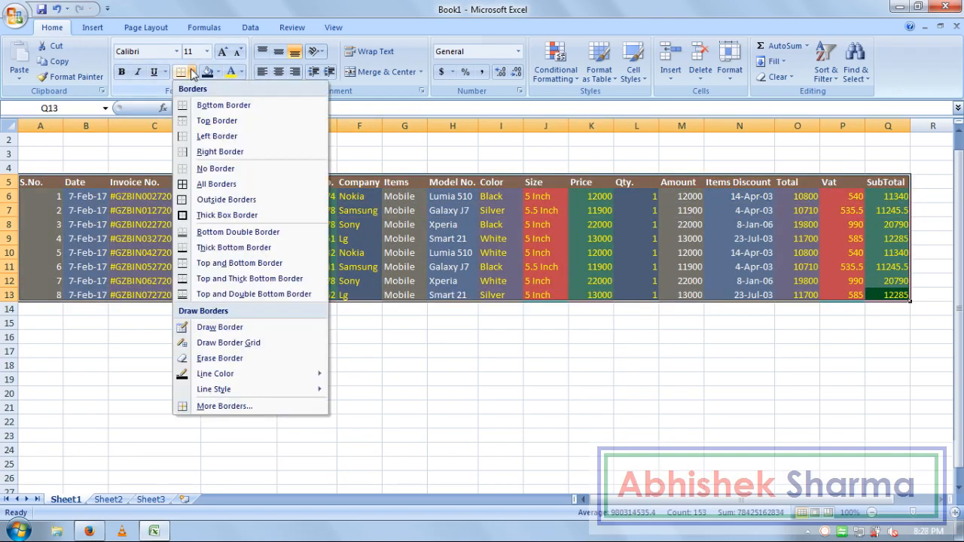
{"action": "left_click", "coordinate": [212, 191]}
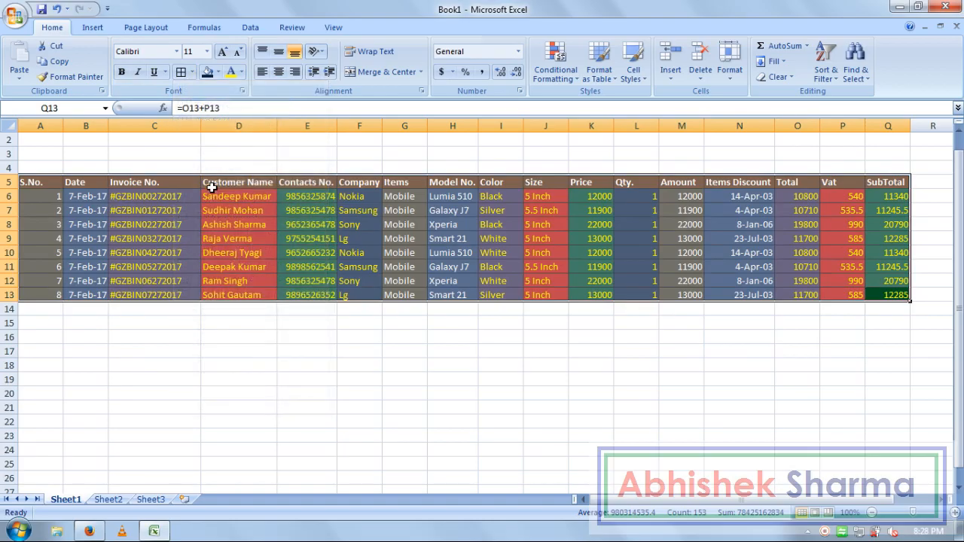
{"action": "left_click", "coordinate": [561, 479]}
{"action": "left_click", "coordinate": [919, 411]}
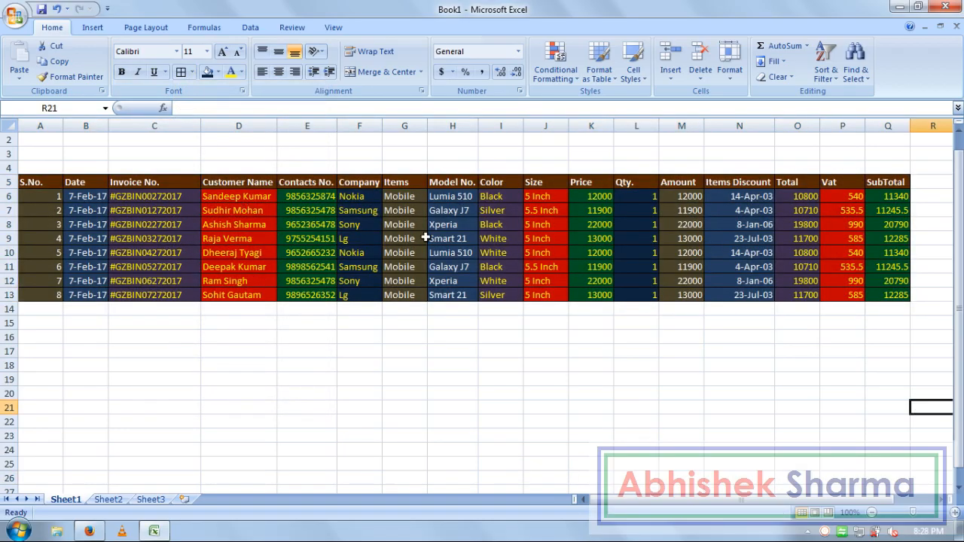
{"action": "left_click_drag", "start_coordinate": [874, 168], "coordinate": [51, 113]}
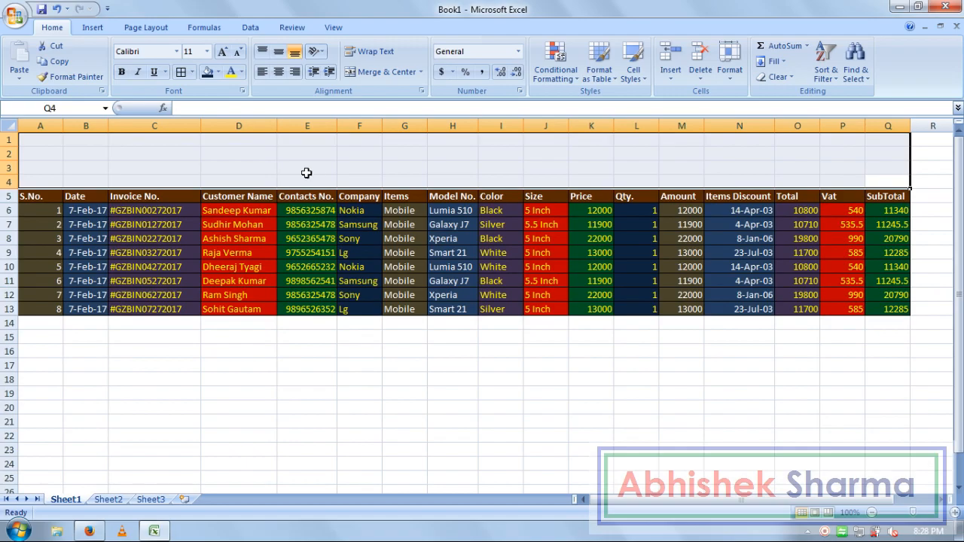
Step: Merge & Center A1:Q4 and type the title INVOICE DATA (MOBILE HOTSPOT)
{"action": "left_click", "coordinate": [384, 72]}
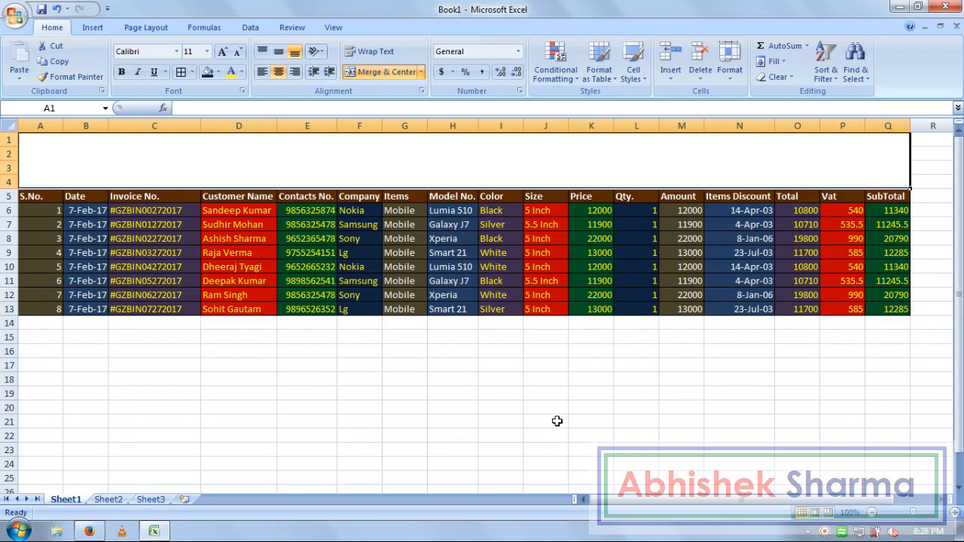
{"action": "type", "text": "INVOICE DATA"}
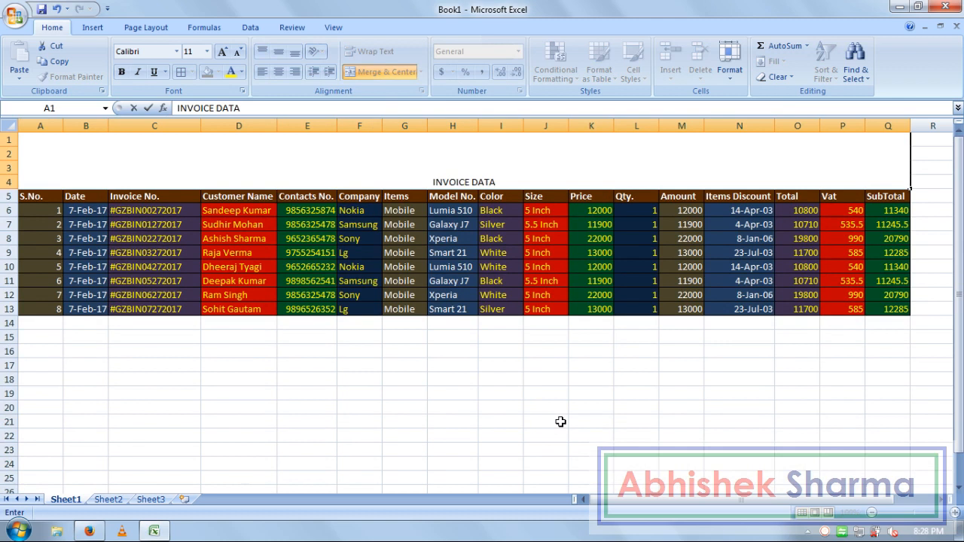
{"action": "type", "text": " ("}
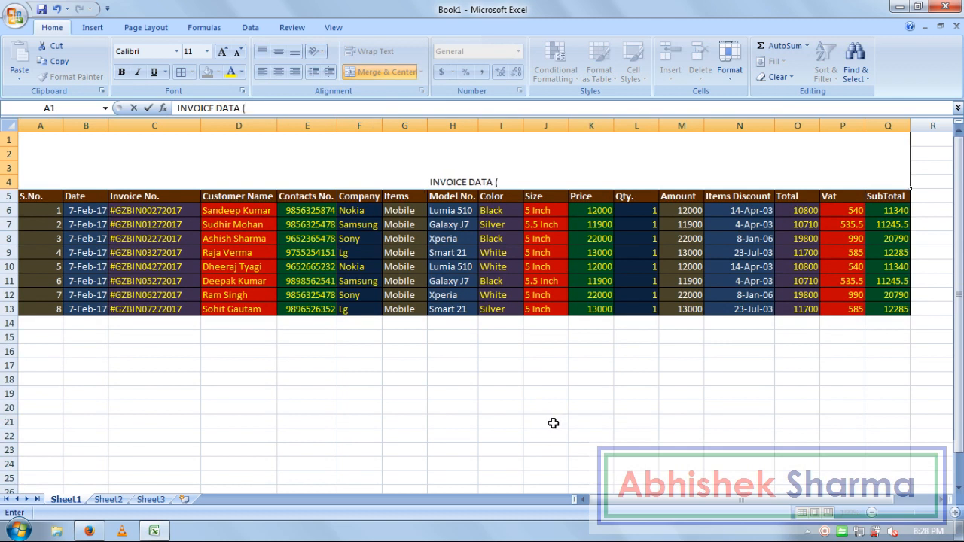
{"action": "type", "text": "MOV"}
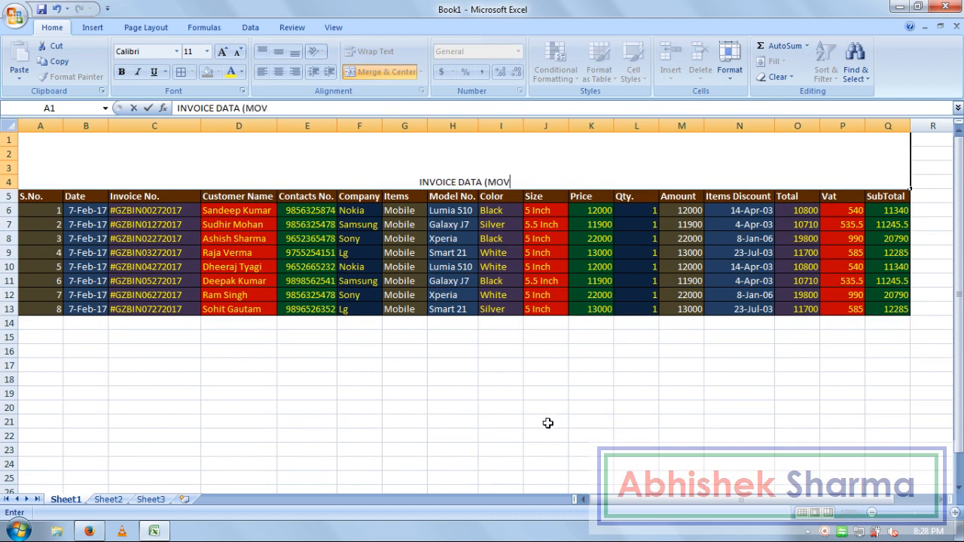
{"action": "key", "text": "BackSpace"}
{"action": "type", "text": "BILE H"}
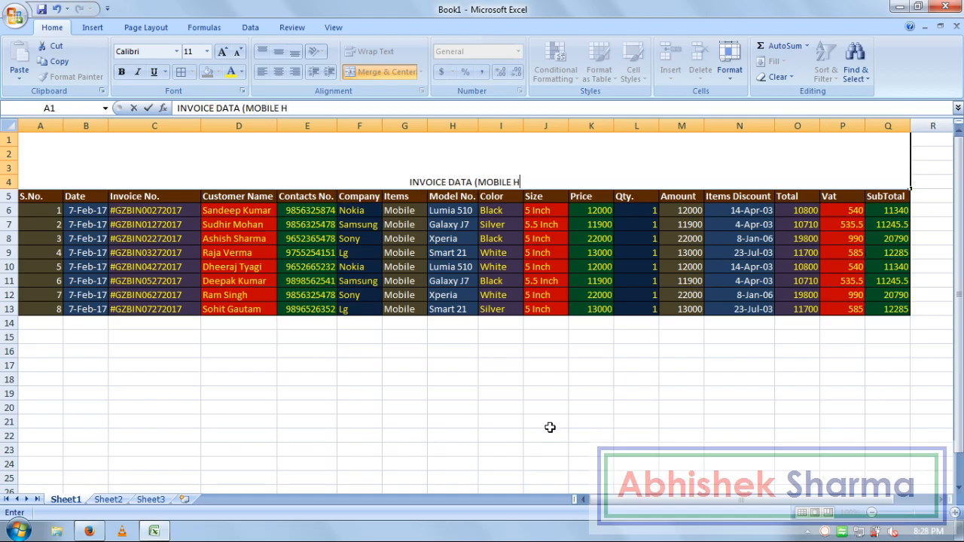
{"action": "type", "text": "OTSPOTSPO"}
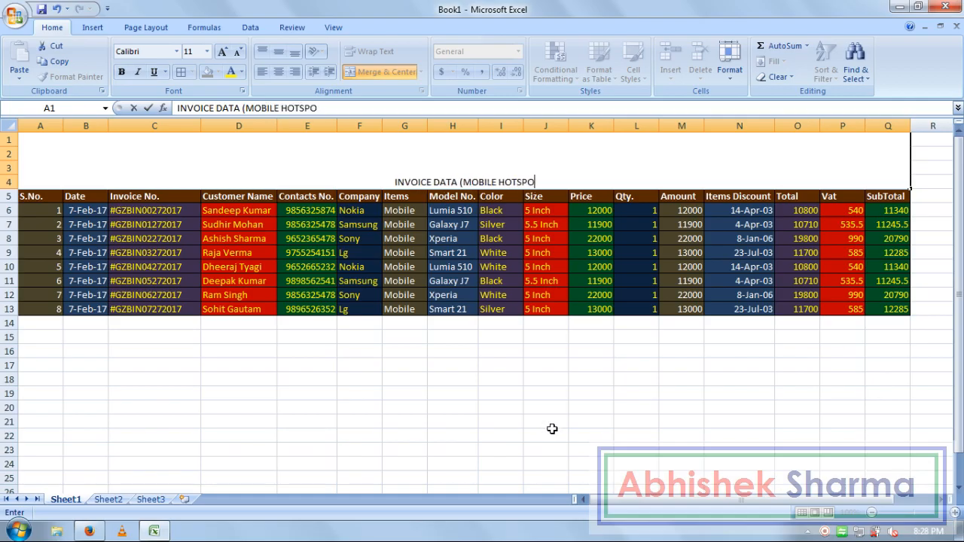
{"action": "type", "text": ")"}
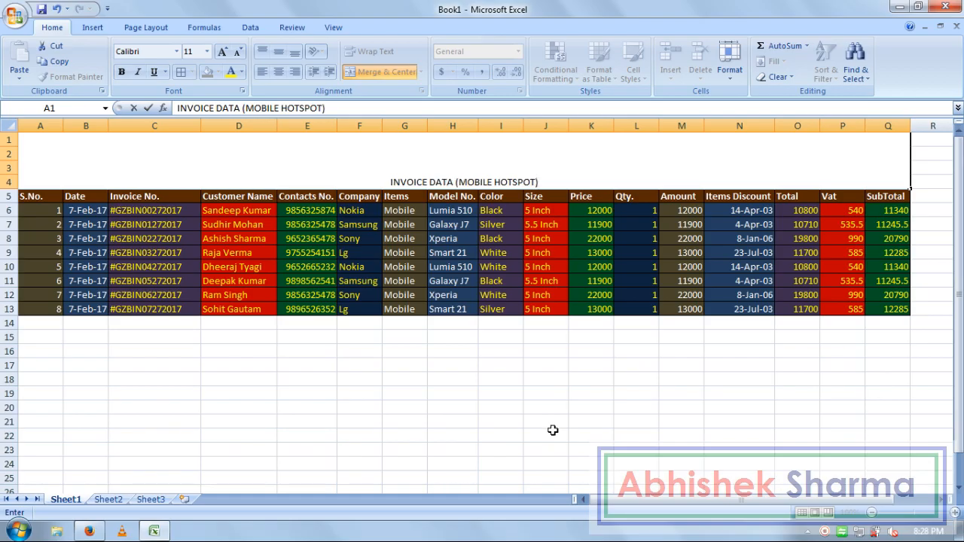
{"action": "left_click", "coordinate": [501, 337]}
{"action": "left_click", "coordinate": [511, 183]}
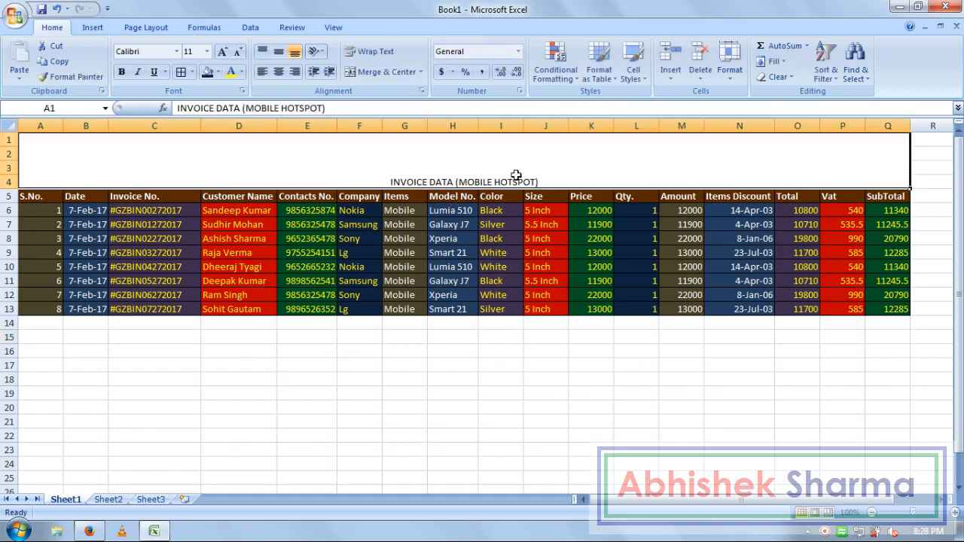
Step: Middle-align the title and make it 18-point bold
{"action": "left_click", "coordinate": [279, 56]}
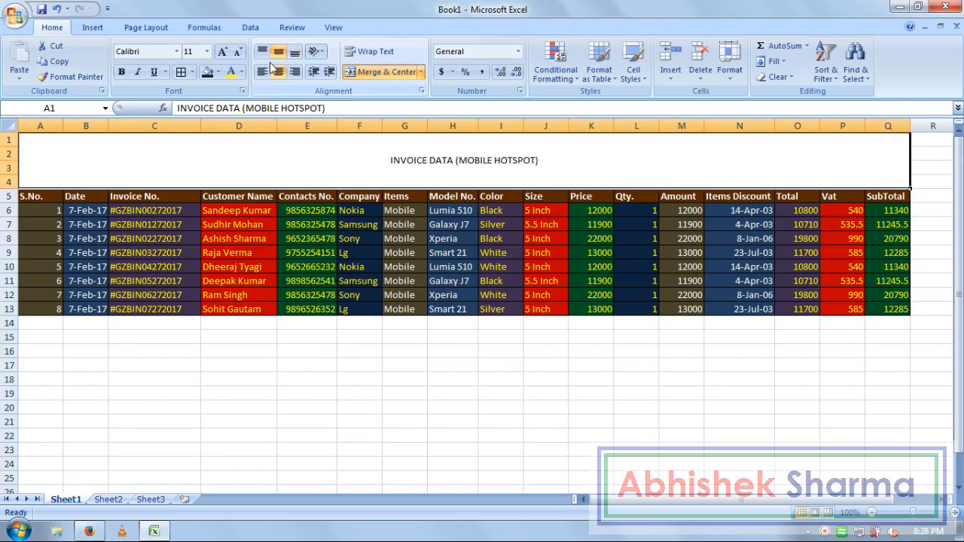
{"action": "left_click", "coordinate": [223, 51]}
{"action": "left_click", "coordinate": [223, 52]}
{"action": "left_click", "coordinate": [223, 51]}
{"action": "left_click", "coordinate": [223, 52]}
{"action": "left_click", "coordinate": [121, 72]}
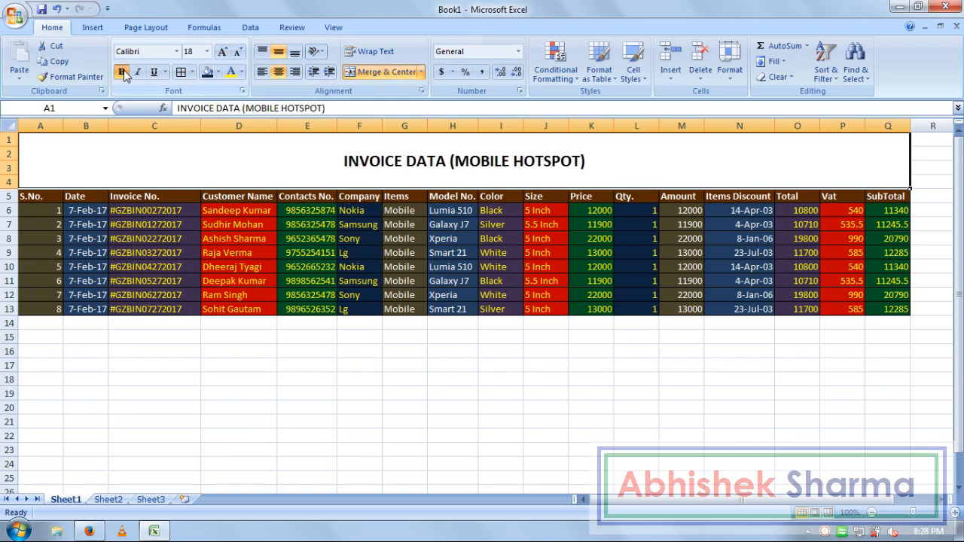
Step: Give the title cell a black fill with white font colour
{"action": "left_click", "coordinate": [217, 72]}
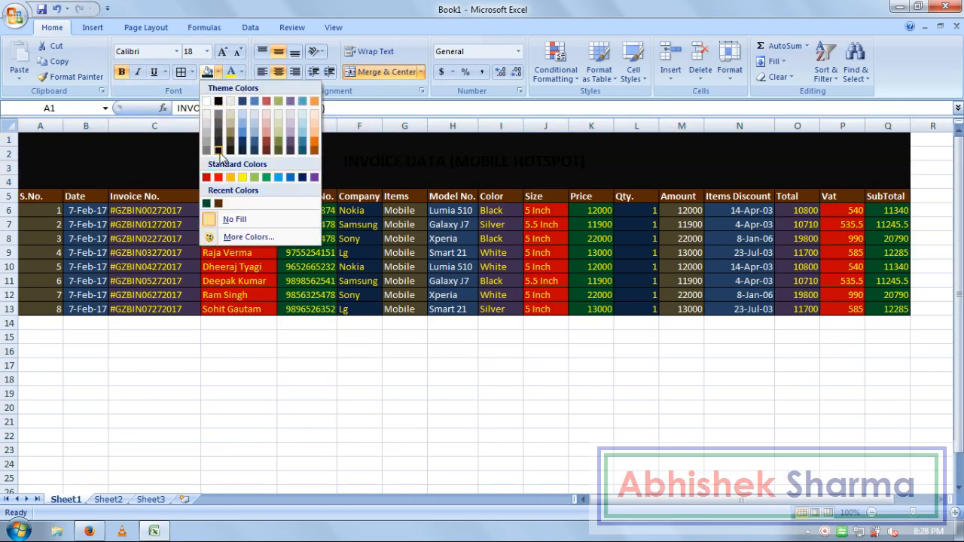
{"action": "left_click", "coordinate": [219, 151]}
{"action": "left_click", "coordinate": [241, 71]}
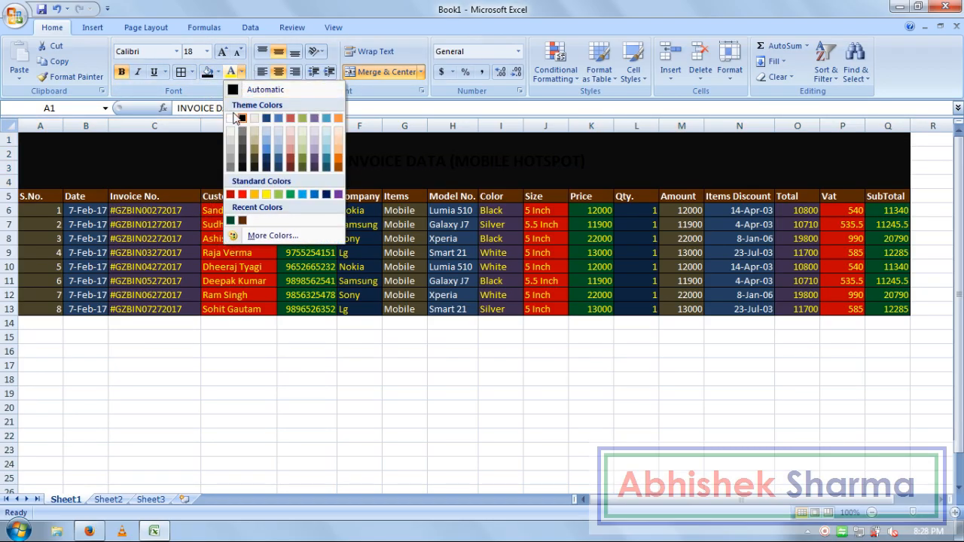
{"action": "left_click", "coordinate": [231, 119]}
Step: Deselect to check the formatted title, then select the whole table A1:Q13
{"action": "left_click", "coordinate": [549, 376]}
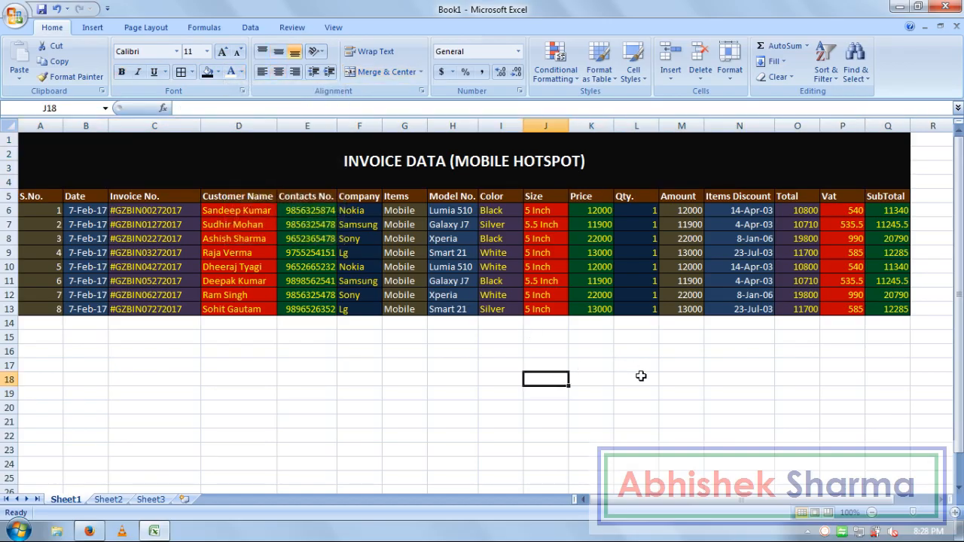
{"action": "left_click", "coordinate": [422, 360]}
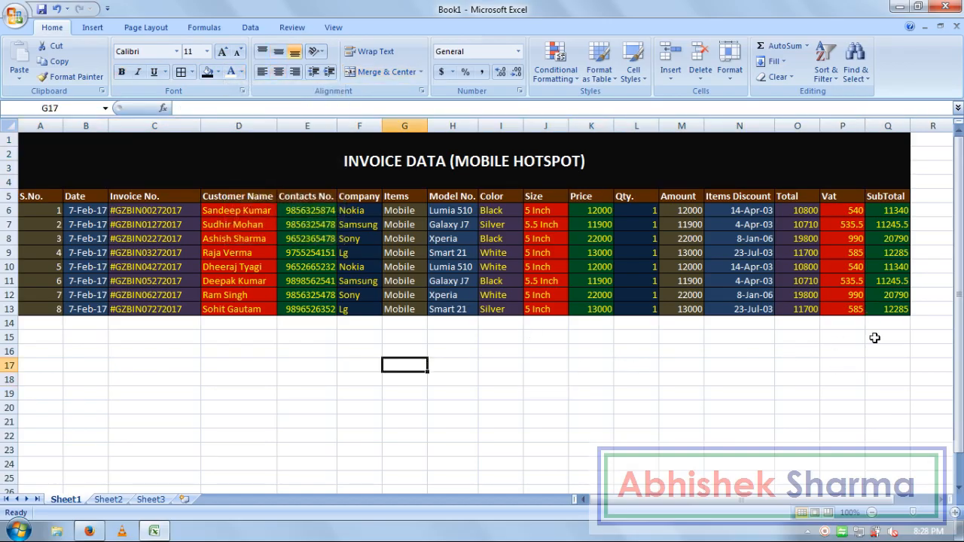
{"action": "left_click", "coordinate": [899, 330]}
{"action": "left_click", "coordinate": [606, 405]}
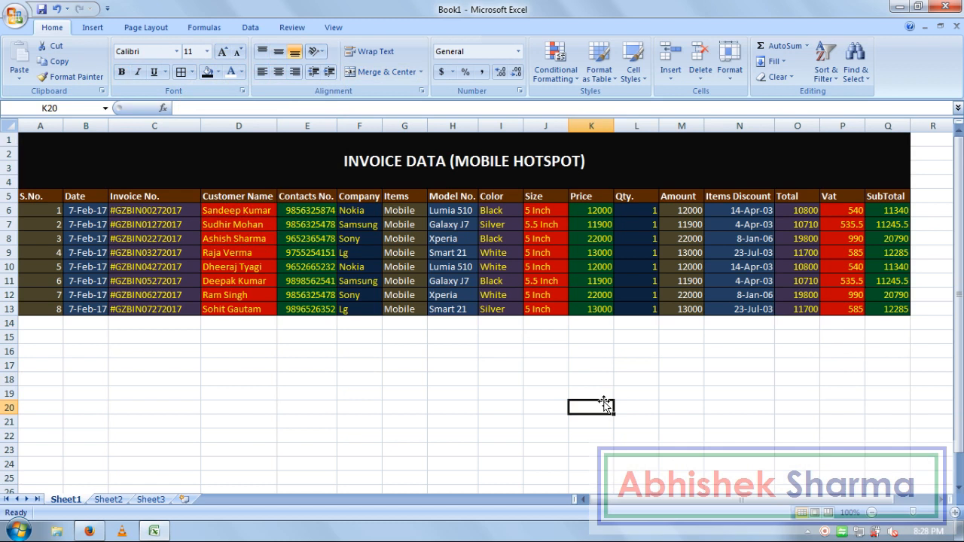
{"action": "left_click", "coordinate": [576, 367]}
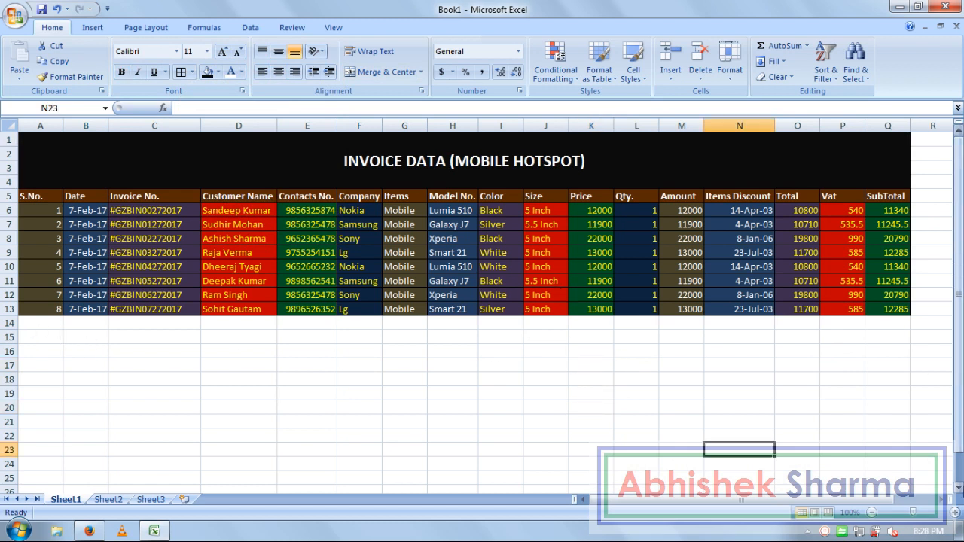
{"action": "left_click_drag", "start_coordinate": [901, 309], "coordinate": [15, 52]}
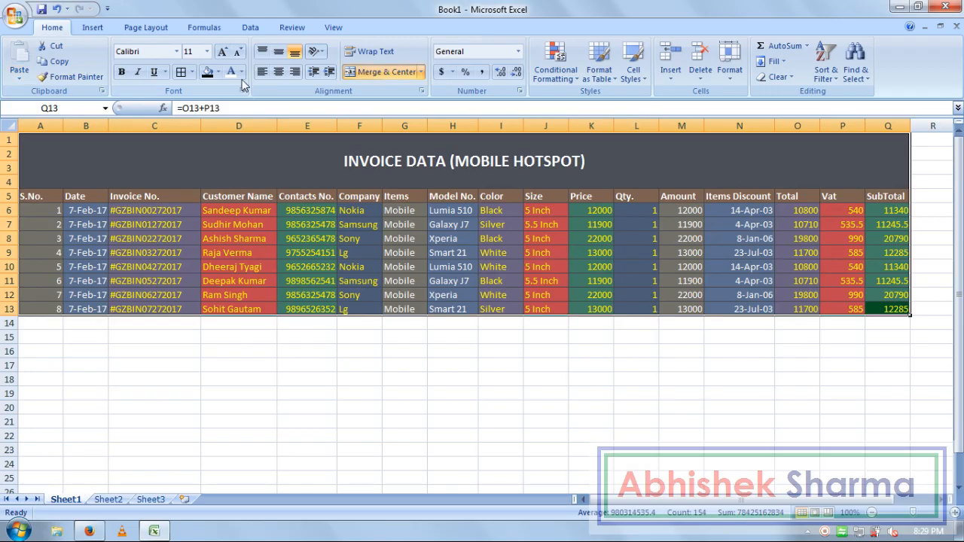
Step: Use Zoom to Selection on A1:Q13 so the titled table fills the window, then deselect it
{"action": "left_click", "coordinate": [333, 27]}
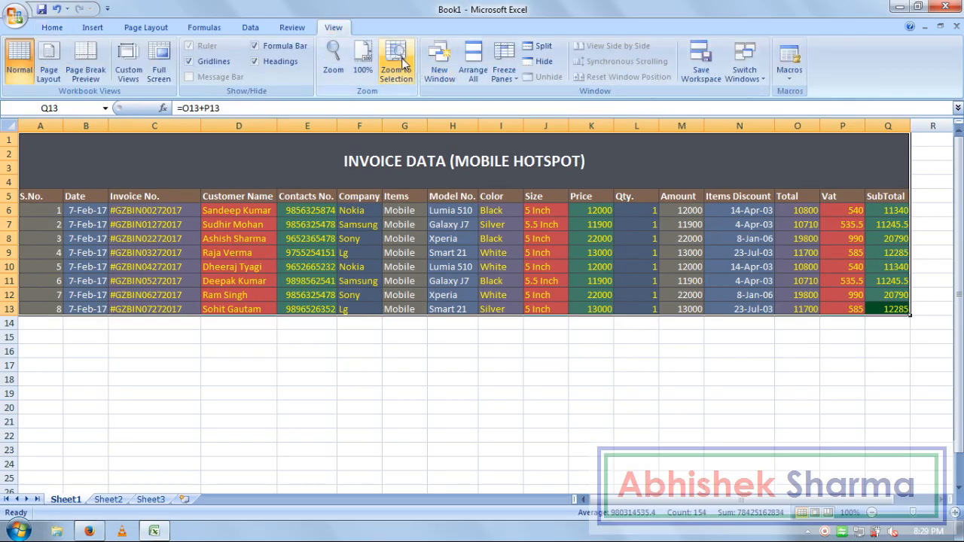
{"action": "left_click", "coordinate": [395, 62]}
{"action": "left_click", "coordinate": [527, 393]}
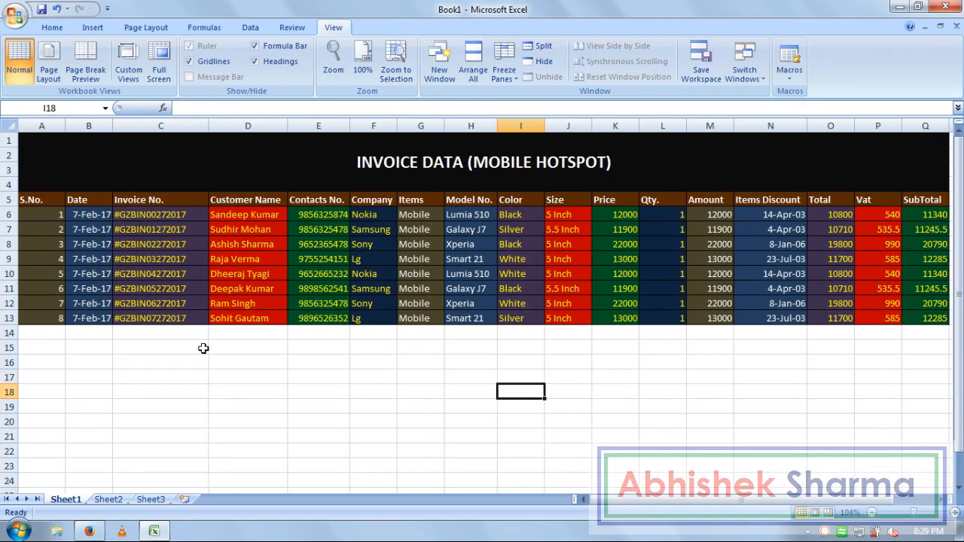
{"action": "left_click", "coordinate": [213, 376]}
{"action": "left_click", "coordinate": [384, 450]}
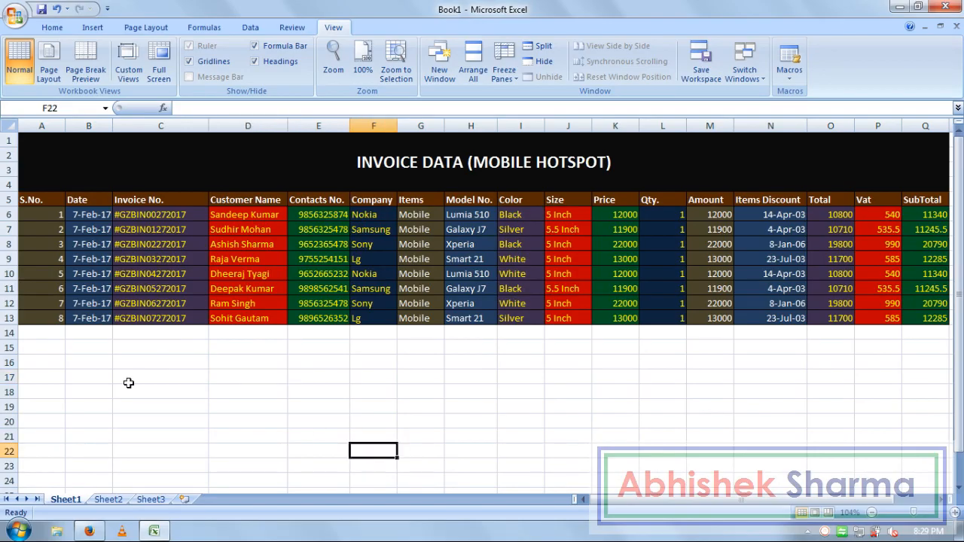
{"action": "left_click", "coordinate": [107, 353]}
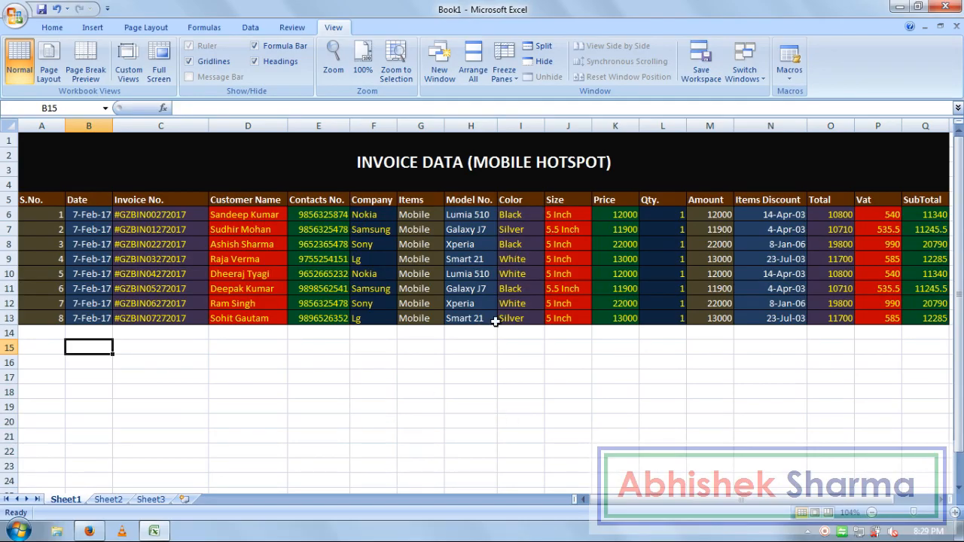
Step: Enter the label PRICE in cell C16, a few rows below the invoice table
{"action": "left_click", "coordinate": [606, 214]}
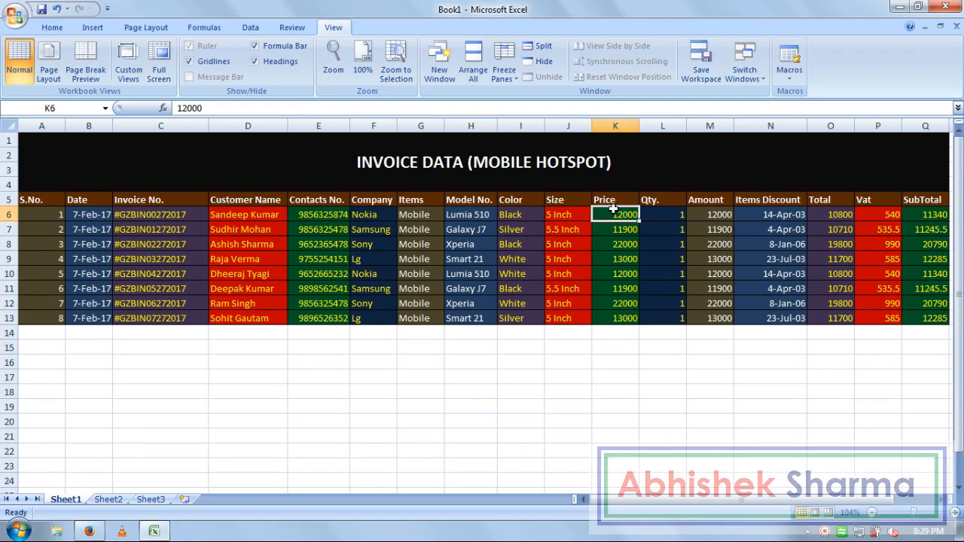
{"action": "left_click", "coordinate": [120, 373]}
{"action": "left_click", "coordinate": [133, 360]}
{"action": "left_click", "coordinate": [162, 339]}
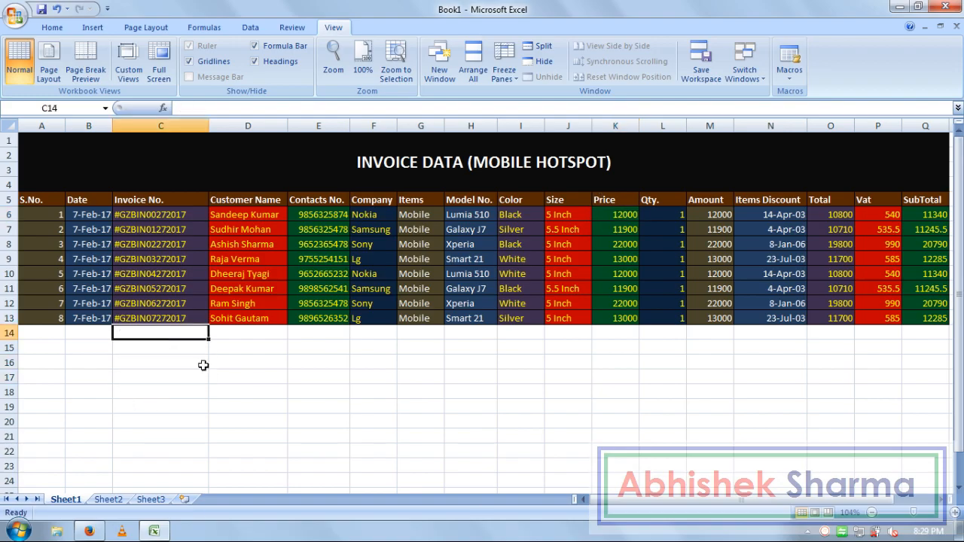
{"action": "key", "text": "Down"}
{"action": "key", "text": "Down"}
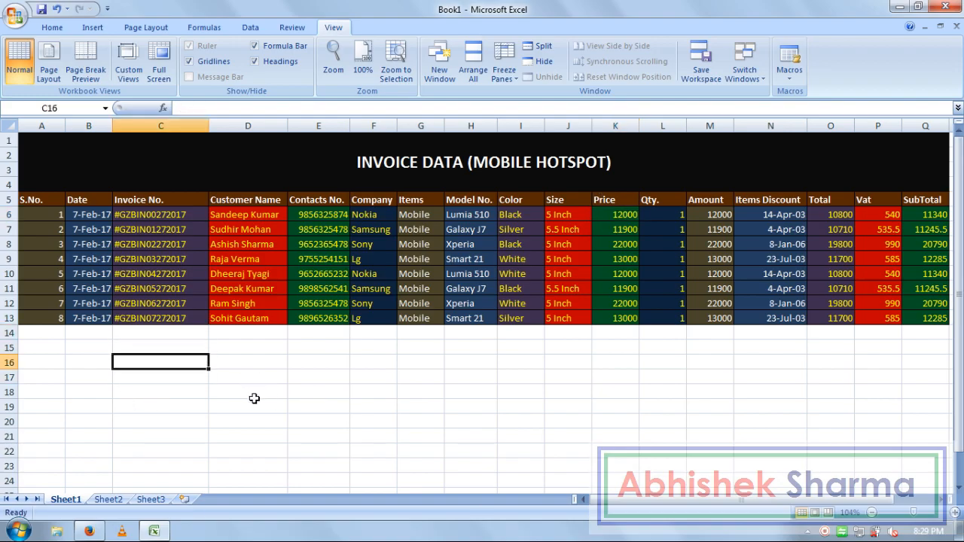
{"action": "type", "text": "PRICE"}
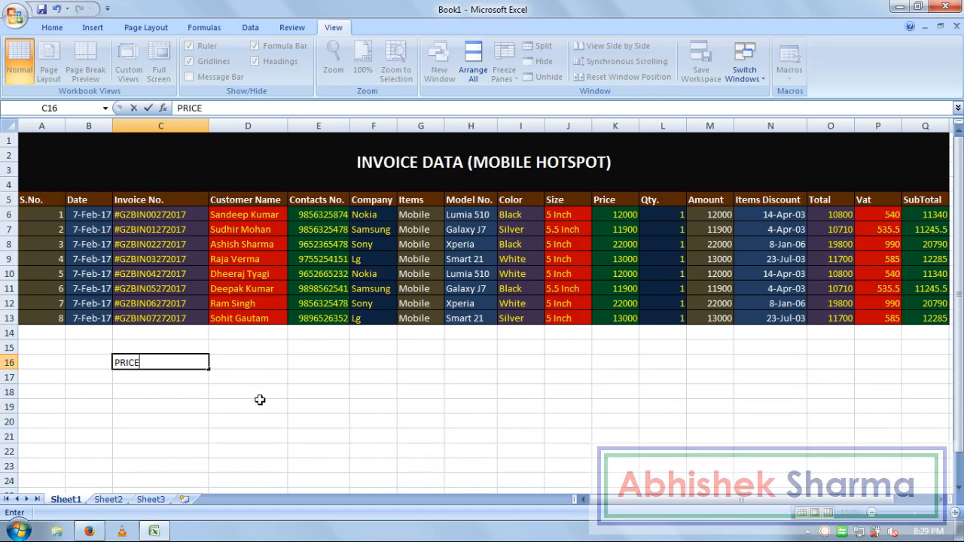
{"action": "key", "text": "Up"}
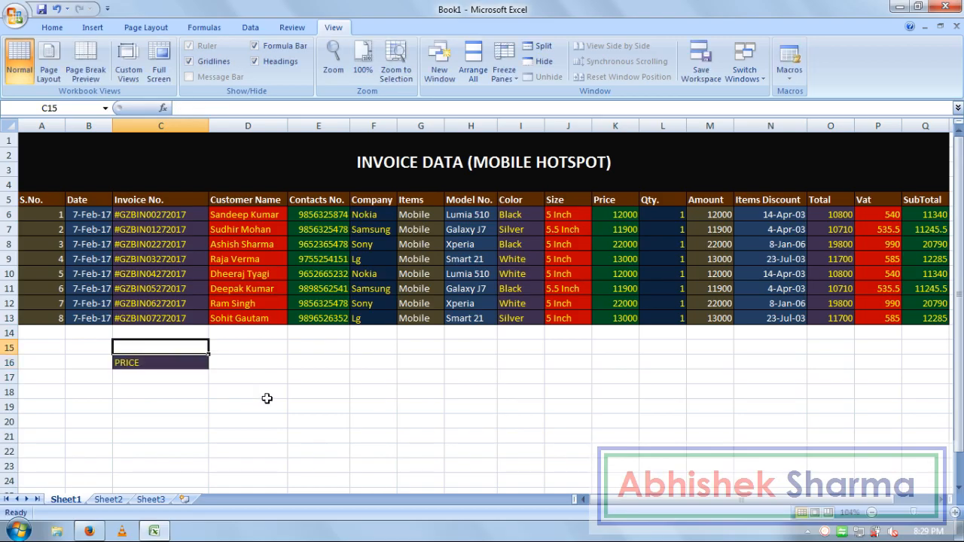
Step: Delete the top row above the INVOICE DATA title
{"action": "left_click", "coordinate": [12, 140]}
{"action": "right_click", "coordinate": [12, 140]}
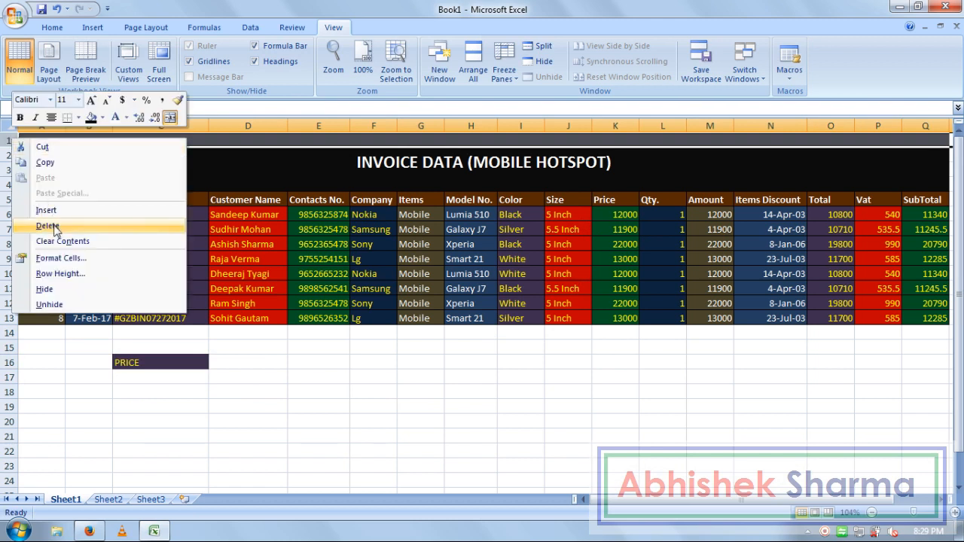
{"action": "left_click", "coordinate": [47, 226]}
{"action": "left_click", "coordinate": [301, 289]}
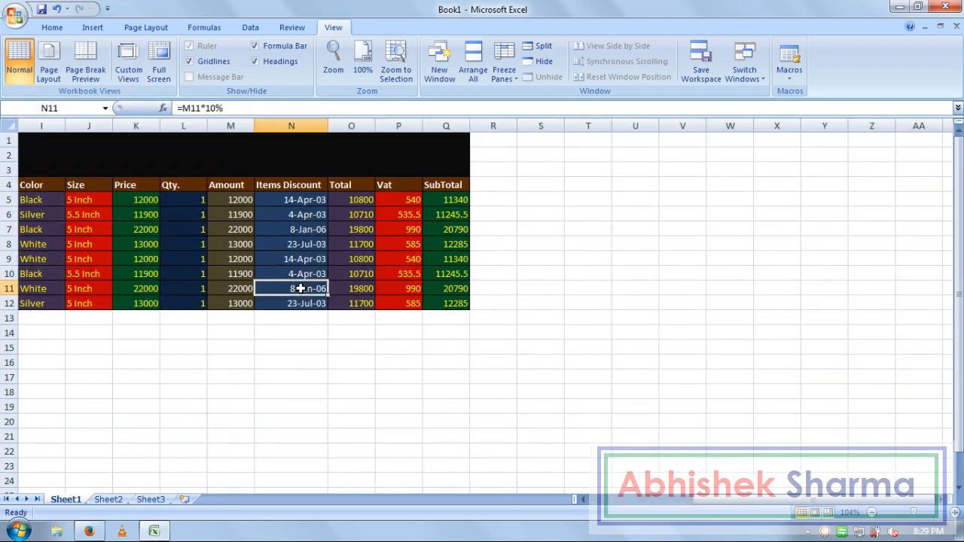
{"action": "key", "text": "Home"}
{"action": "key", "text": "Up"}
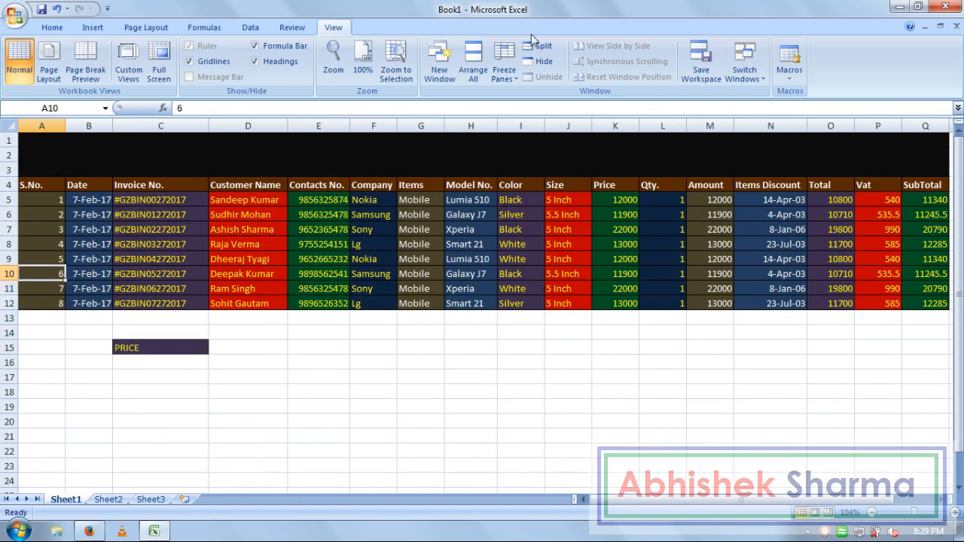
Step: Delete another top row and paste back the INVOICE DATA (MOBILE HOTSPOT) title text
{"action": "left_click", "coordinate": [544, 153]}
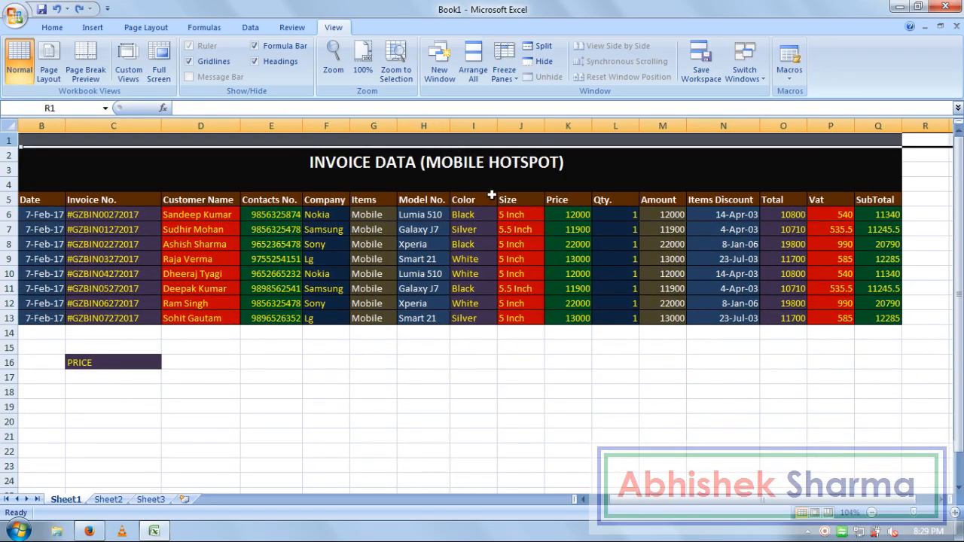
{"action": "left_click", "coordinate": [417, 153]}
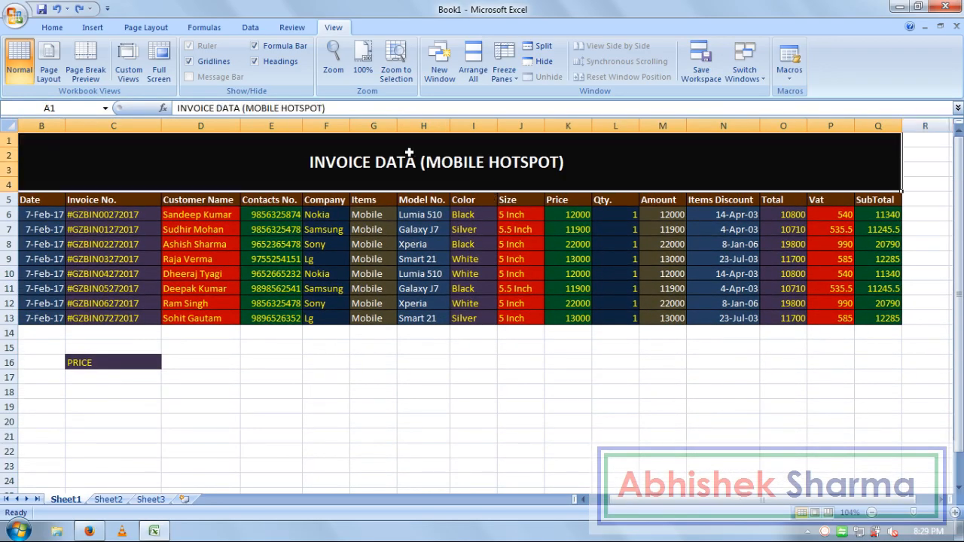
{"action": "triple_click", "coordinate": [345, 107]}
{"action": "key", "text": "ctrl+c"}
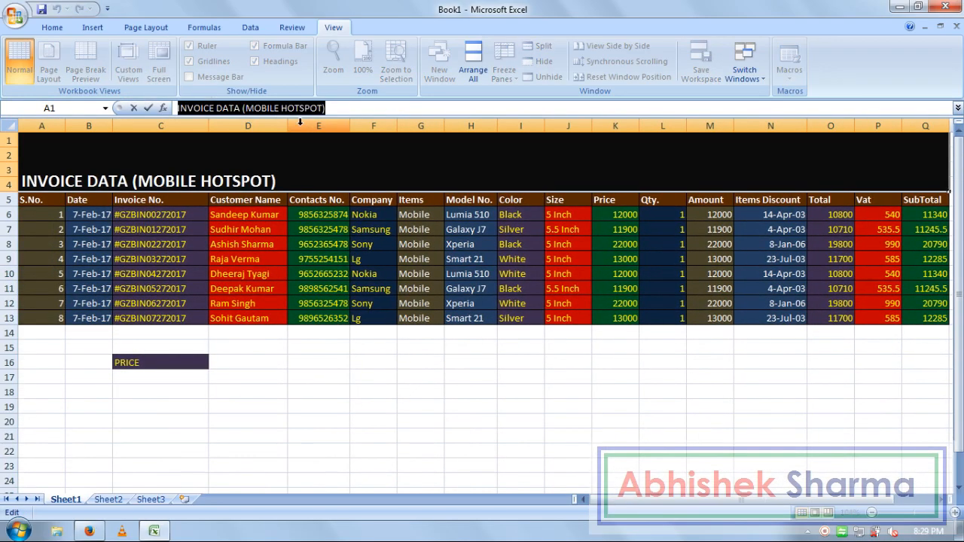
{"action": "left_click", "coordinate": [379, 364]}
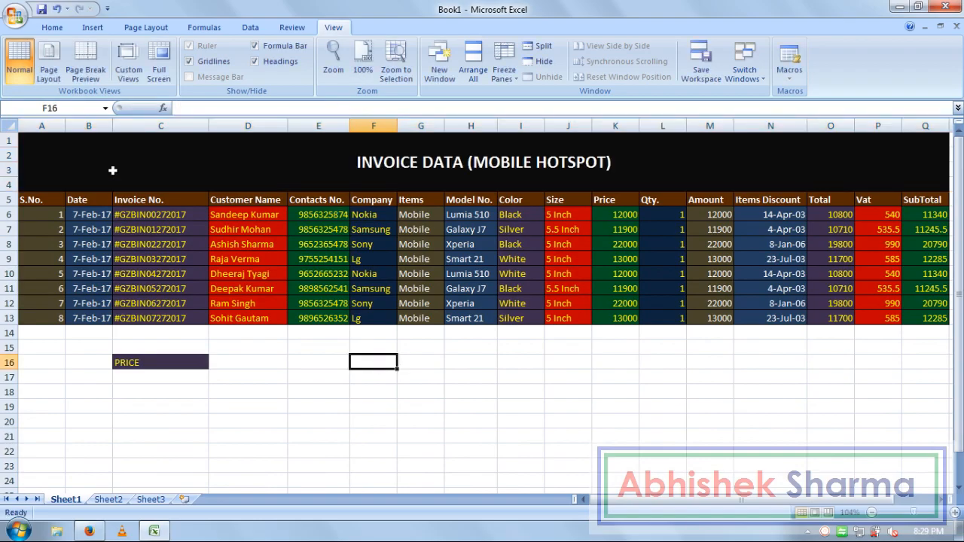
{"action": "left_click", "coordinate": [19, 139]}
{"action": "left_click", "coordinate": [10, 140]}
{"action": "right_click", "coordinate": [10, 140]}
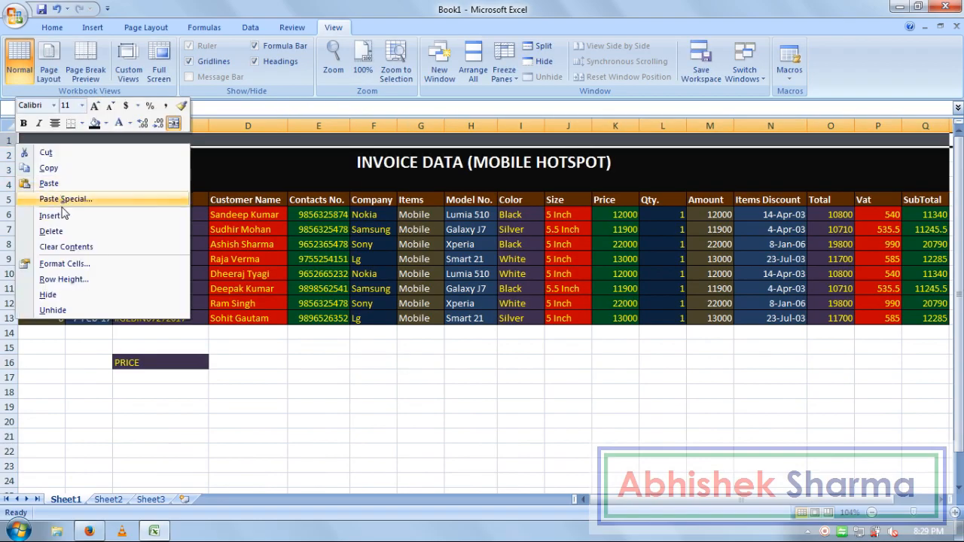
{"action": "left_click", "coordinate": [65, 232]}
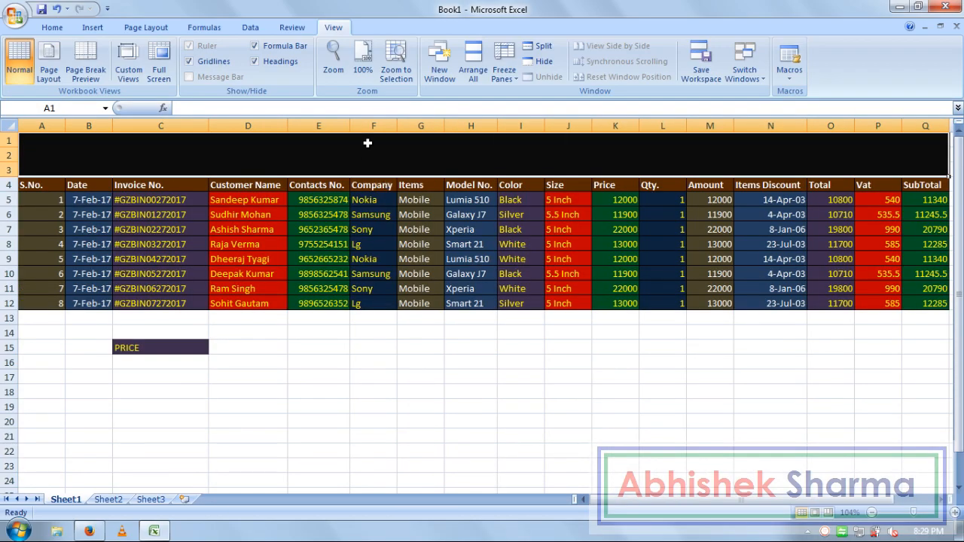
{"action": "left_click", "coordinate": [400, 109]}
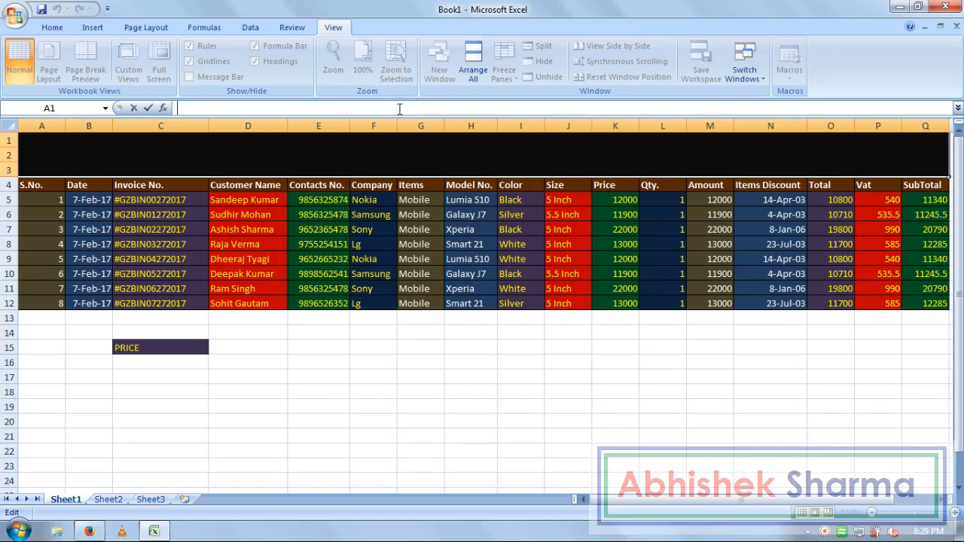
{"action": "key", "text": "ctrl+v"}
{"action": "left_click", "coordinate": [457, 363]}
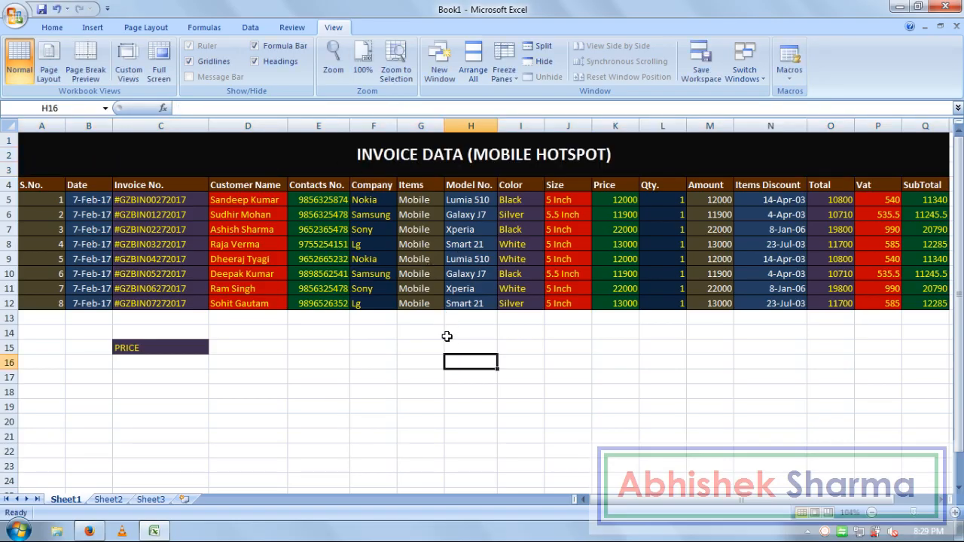
Step: Give C15 No Fill and Automatic font colour, then delete its PRICE text
{"action": "left_click", "coordinate": [385, 386]}
{"action": "left_click", "coordinate": [145, 350]}
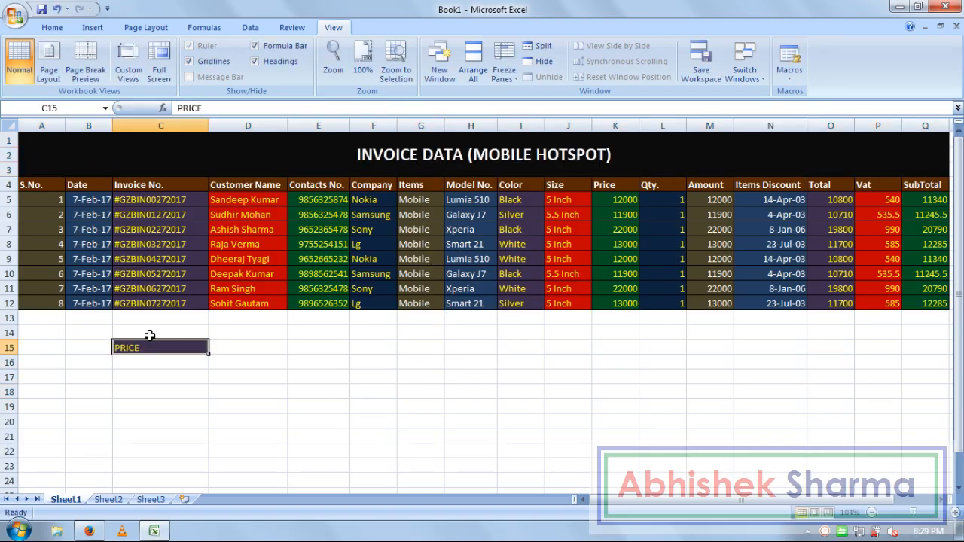
{"action": "left_click", "coordinate": [155, 369]}
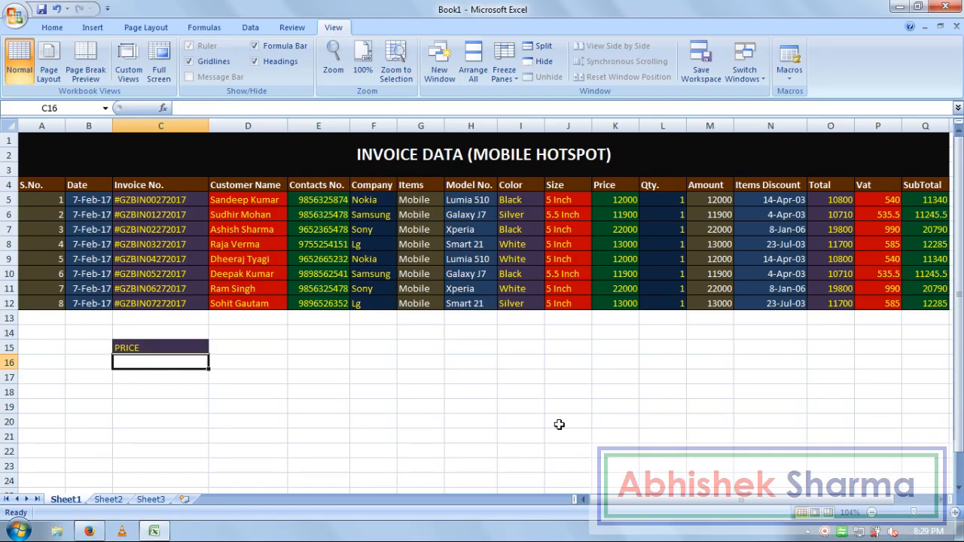
{"action": "key", "text": "Up"}
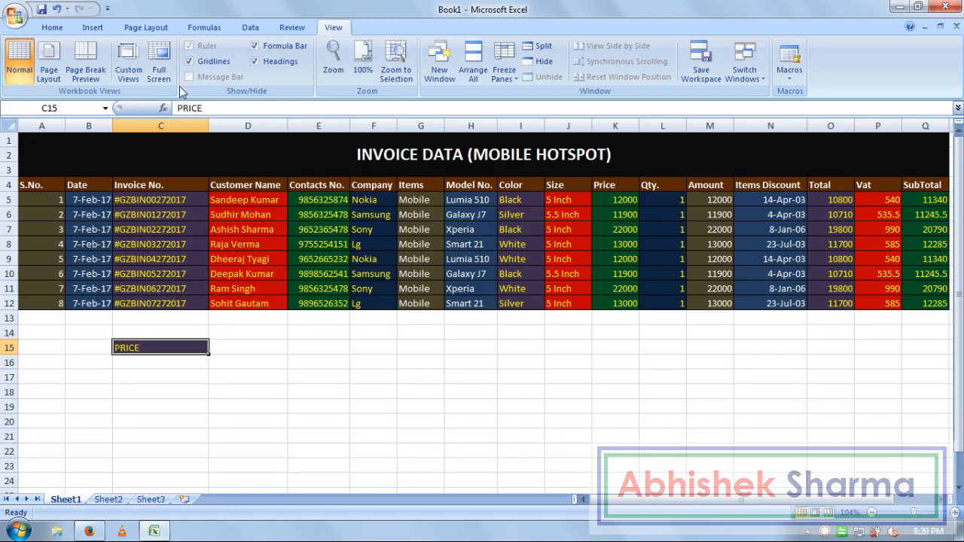
{"action": "left_click", "coordinate": [53, 27]}
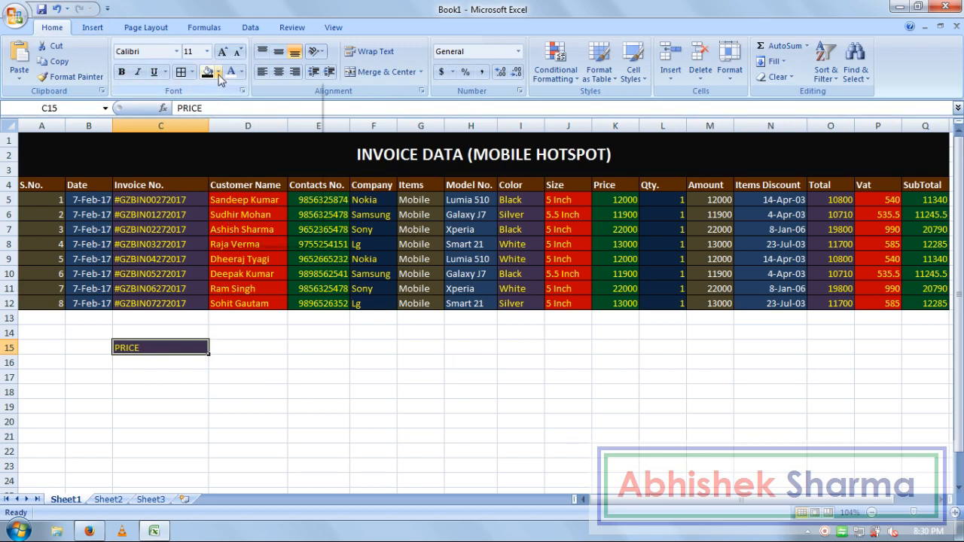
{"action": "left_click", "coordinate": [218, 72]}
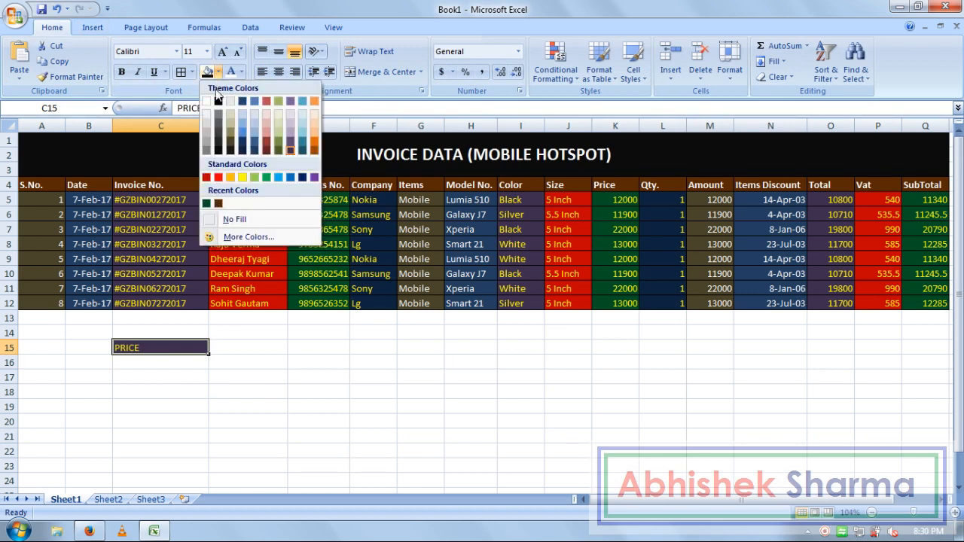
{"action": "left_click", "coordinate": [251, 220]}
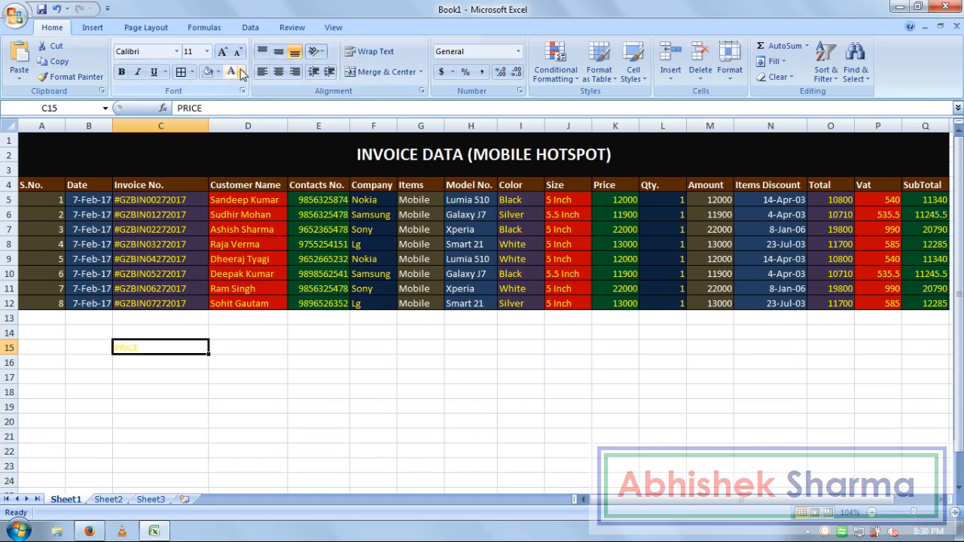
{"action": "left_click", "coordinate": [241, 72]}
{"action": "left_click", "coordinate": [260, 91]}
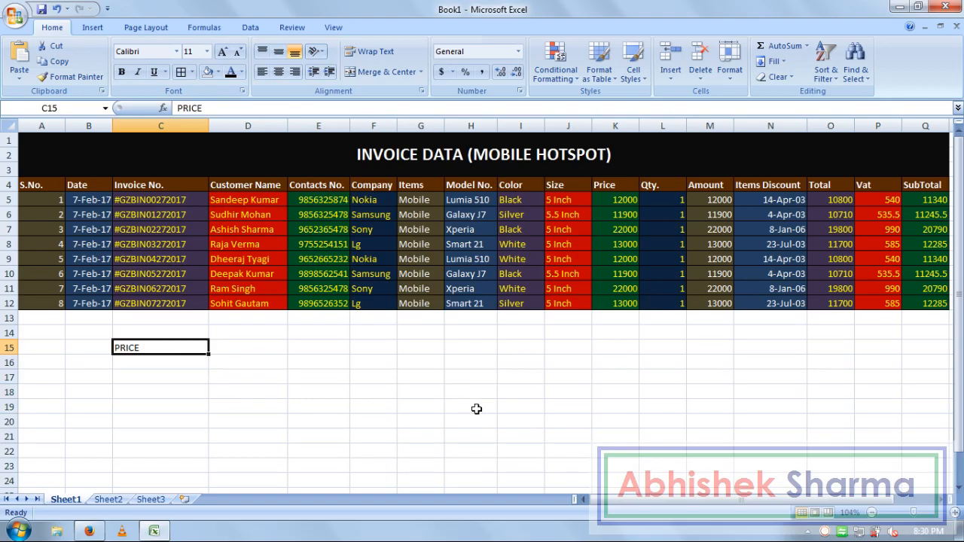
{"action": "key", "text": "Delete"}
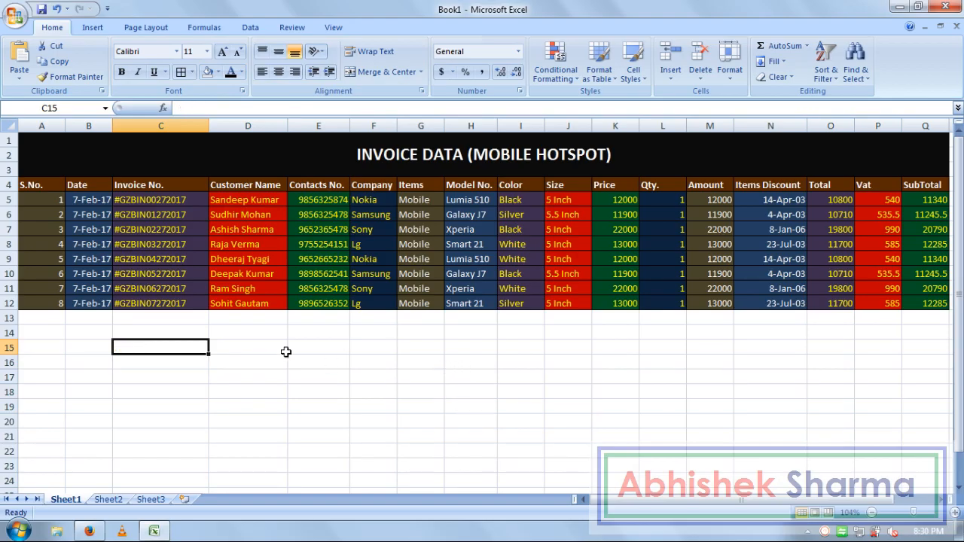
{"action": "left_click", "coordinate": [260, 350]}
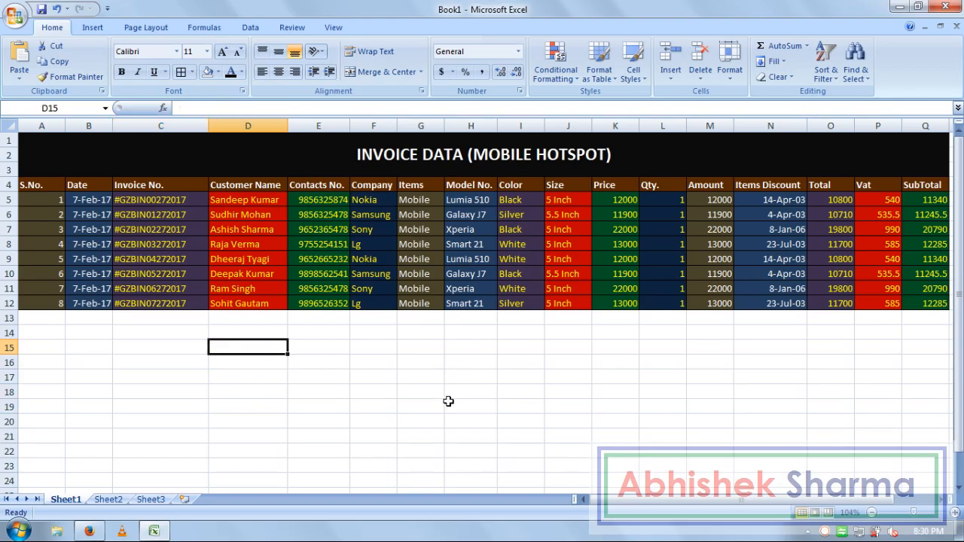
Step: Switch from Sheet2 to Sheet1 to review the invoice data
{"action": "left_click", "coordinate": [92, 500]}
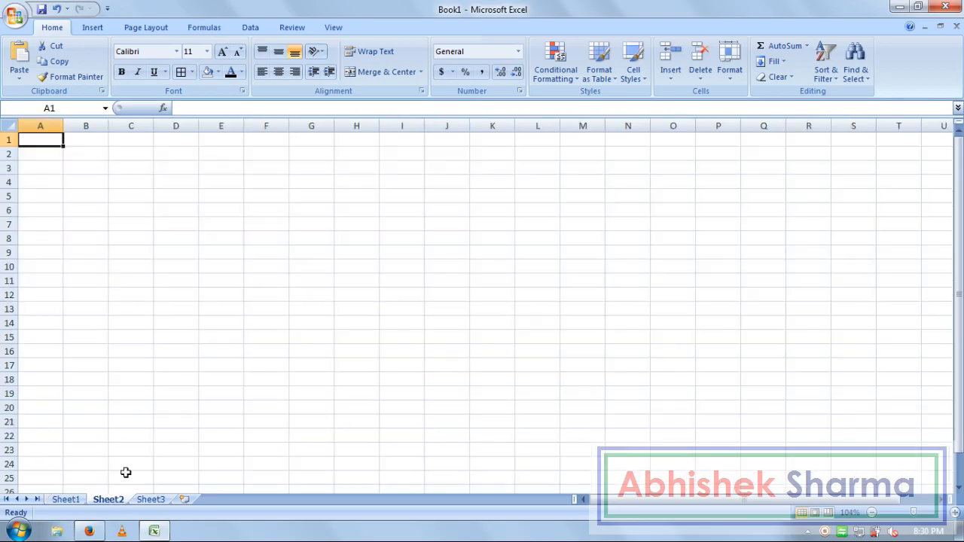
{"action": "left_click_drag", "start_coordinate": [312, 183], "coordinate": [310, 170]}
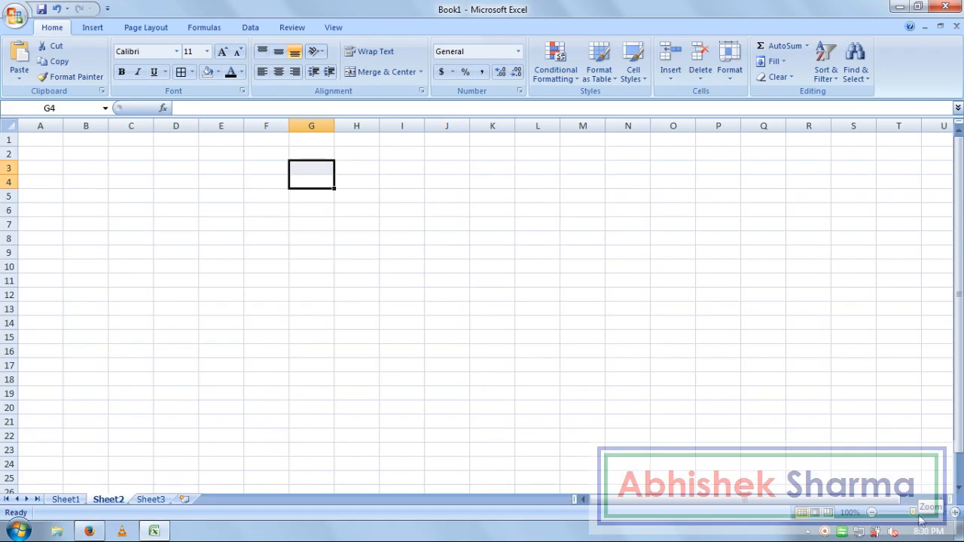
{"action": "left_click", "coordinate": [65, 499]}
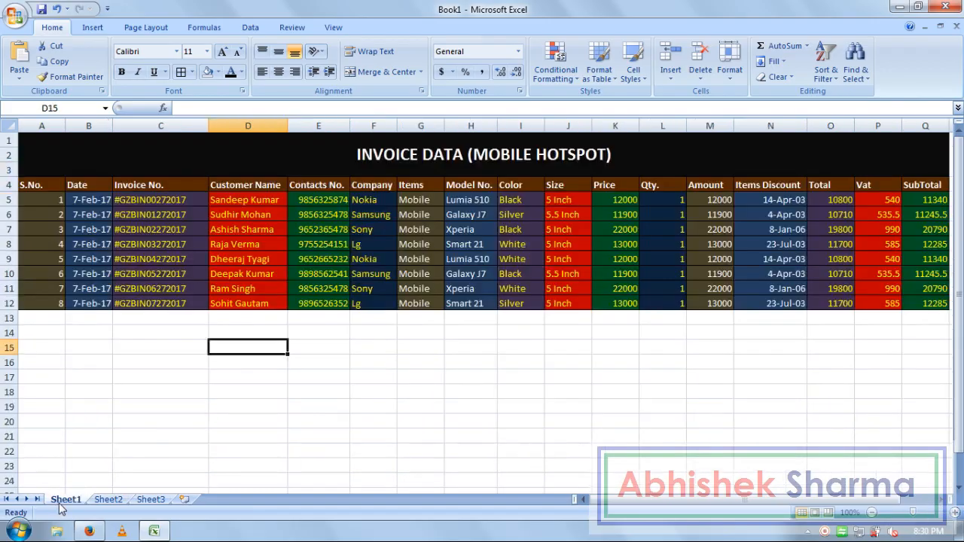
{"action": "left_click", "coordinate": [159, 343]}
{"action": "key", "text": "Down"}
{"action": "key", "text": "Down"}
{"action": "key", "text": "Down"}
{"action": "key", "text": "Down"}
{"action": "key", "text": "Down"}
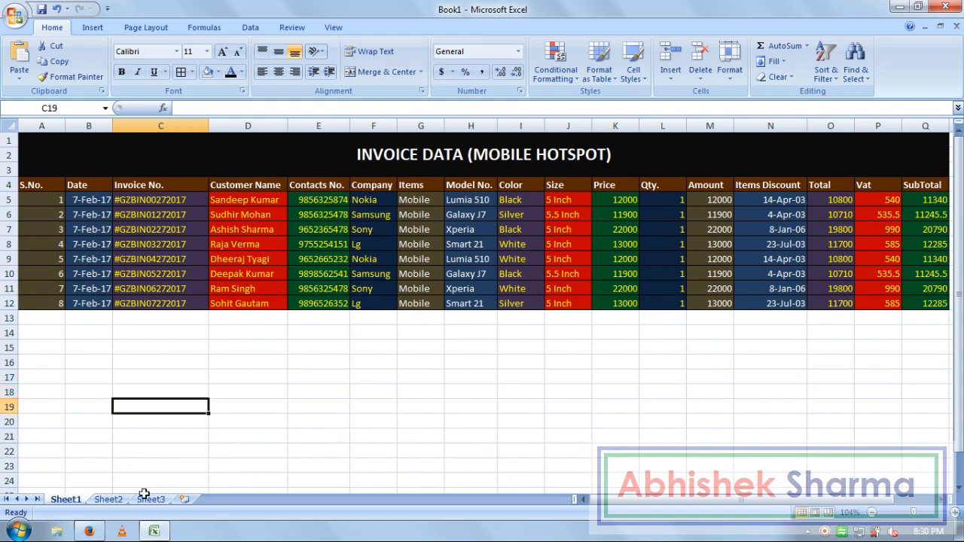
Step: Return to Sheet2, zoom in to 170% and select cell C2
{"action": "left_click", "coordinate": [109, 500]}
{"action": "left_click", "coordinate": [160, 182]}
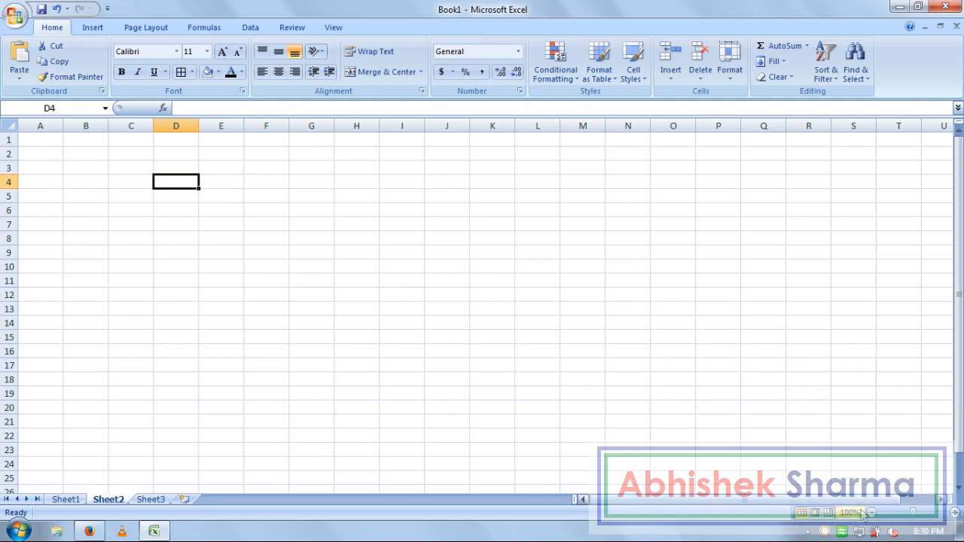
{"action": "left_click", "coordinate": [956, 514]}
{"action": "left_click", "coordinate": [956, 514]}
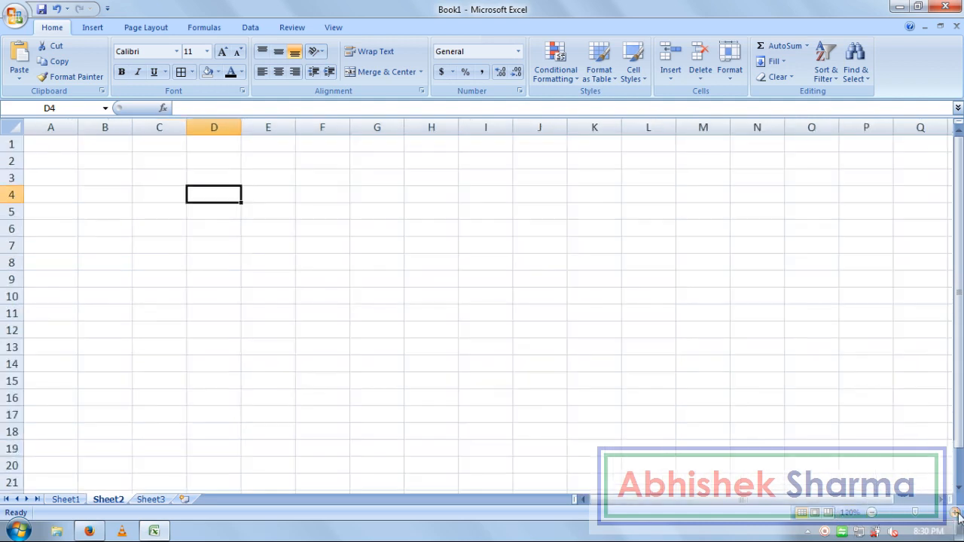
{"action": "left_click", "coordinate": [955, 514]}
{"action": "left_click", "coordinate": [955, 514]}
{"action": "left_click", "coordinate": [955, 514]}
{"action": "left_click", "coordinate": [955, 514]}
{"action": "left_click", "coordinate": [955, 514]}
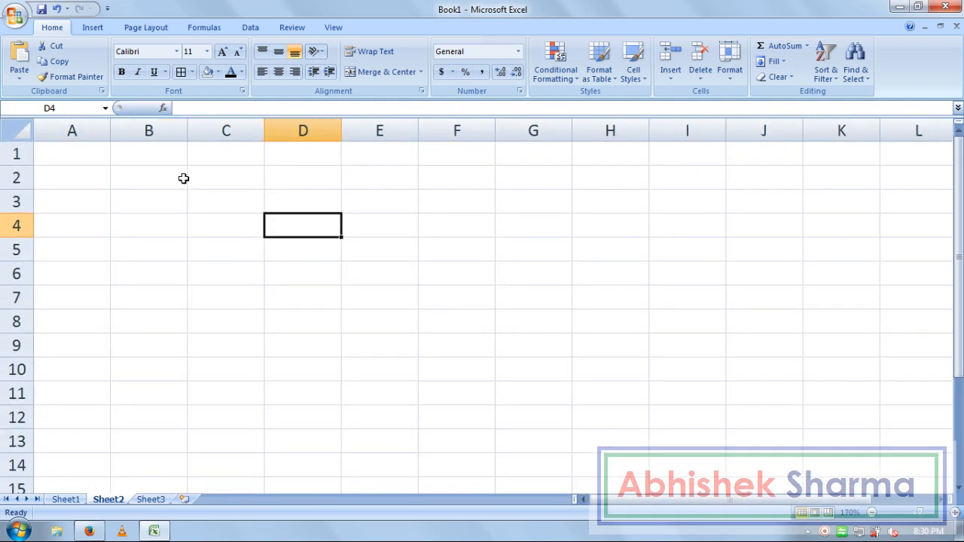
{"action": "left_click", "coordinate": [184, 177]}
{"action": "left_click", "coordinate": [211, 188]}
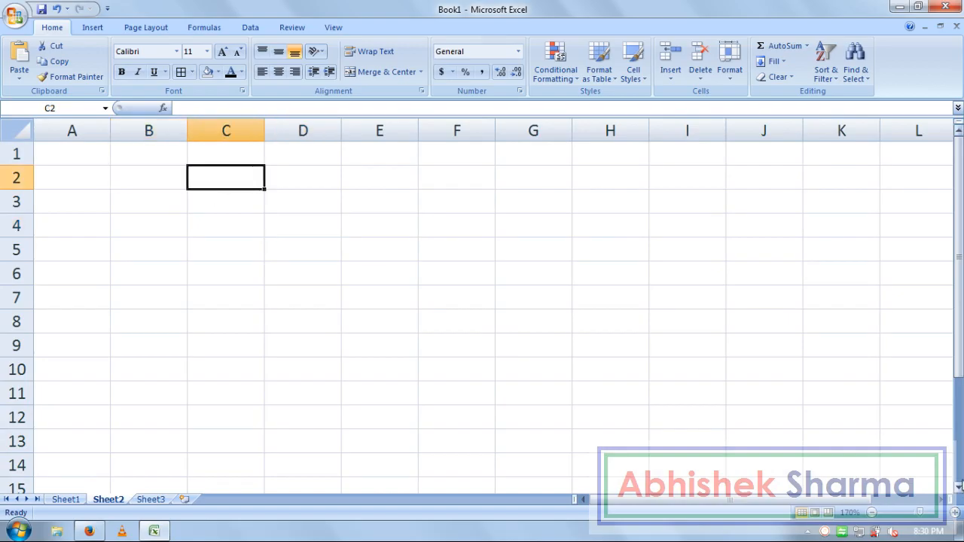
Step: Type PRICE, QTY, AMOUNTS and ITEMS DISCOUNT down C2:C5
{"action": "type", "text": "PRICE"}
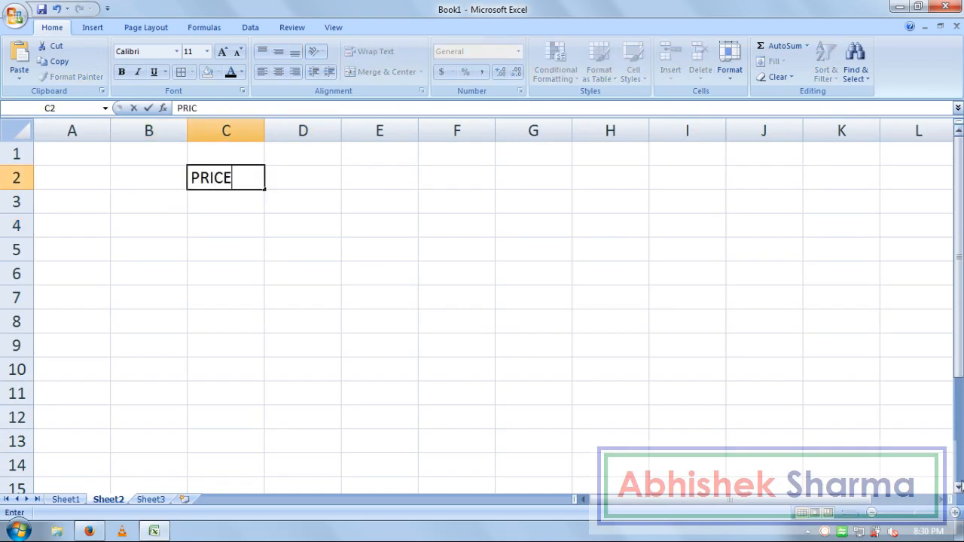
{"action": "key", "text": "Return"}
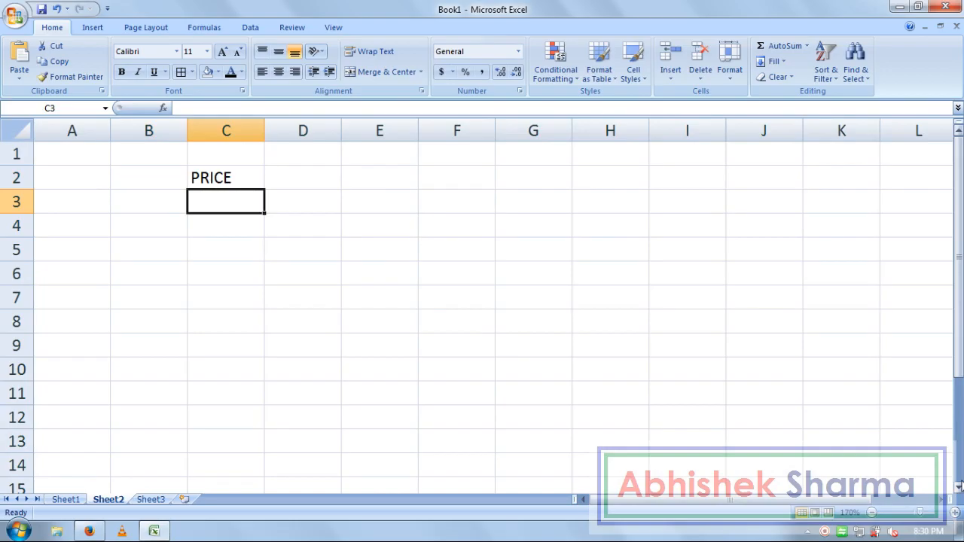
{"action": "type", "text": "QTY."}
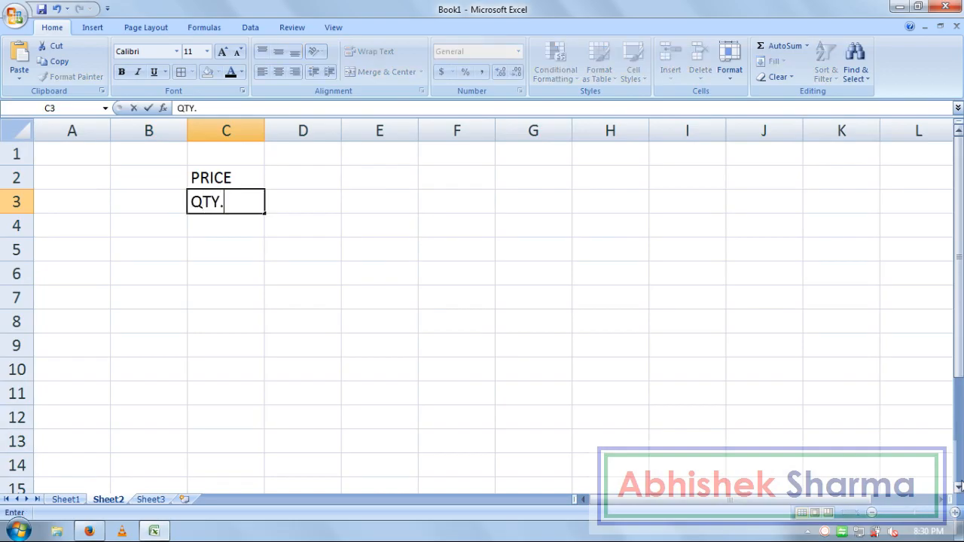
{"action": "key", "text": "Return"}
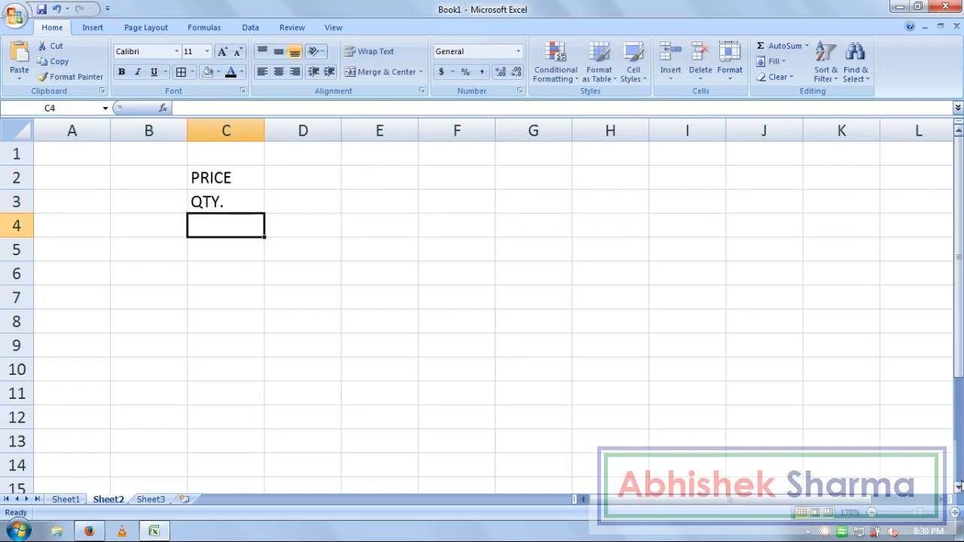
{"action": "type", "text": "AMOUN"}
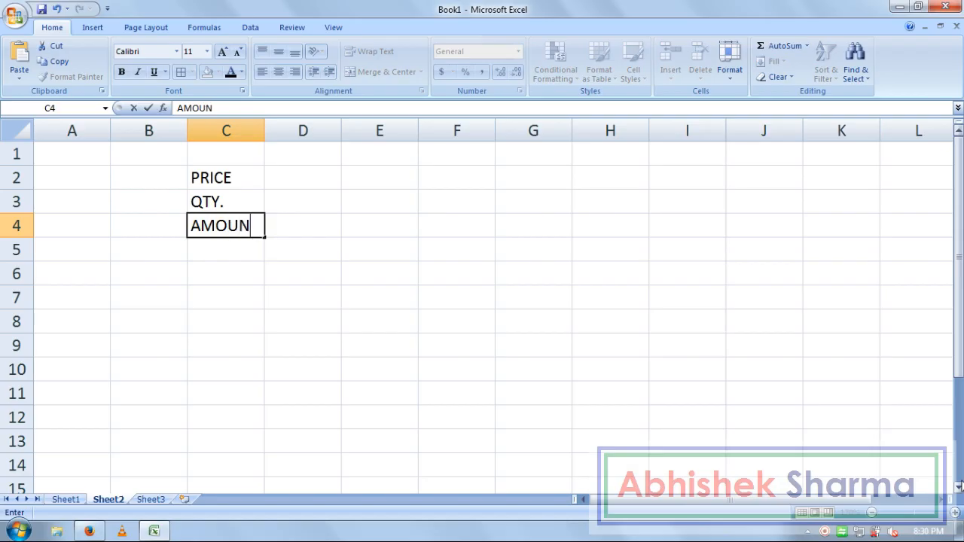
{"action": "type", "text": "TS"}
{"action": "key", "text": "Return"}
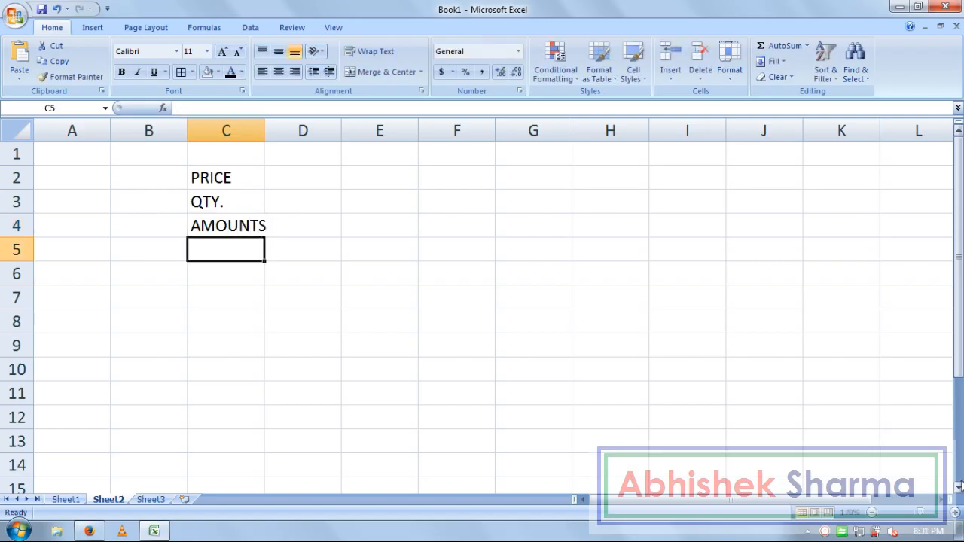
{"action": "type", "text": "ITEN"}
{"action": "key", "text": "BackSpace"}
{"action": "type", "text": "MS D"}
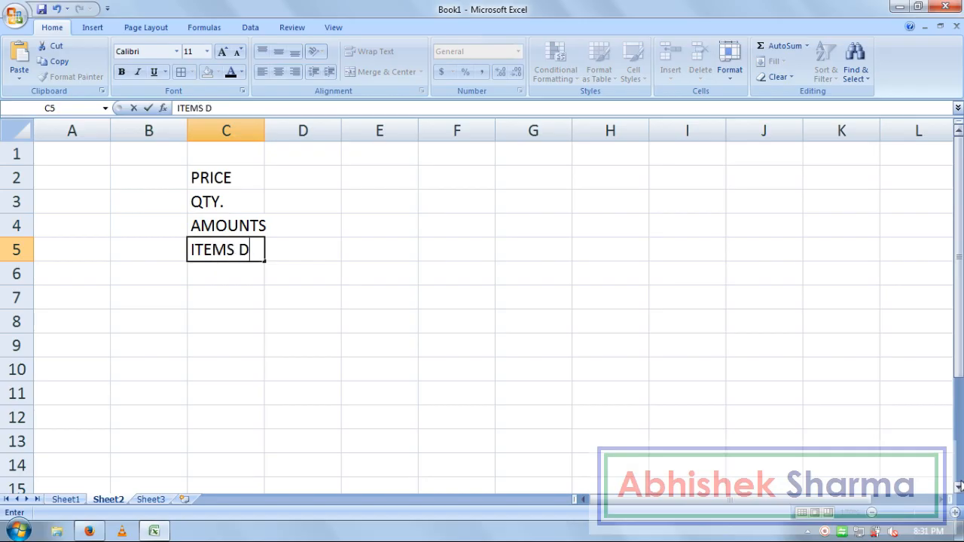
{"action": "type", "text": "ISCOUNT"}
{"action": "key", "text": "Return"}
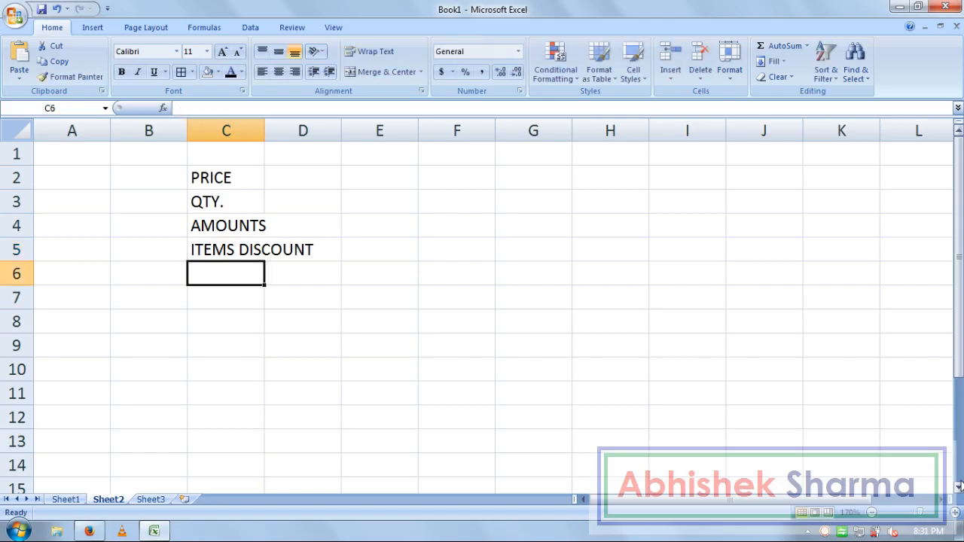
Step: Add TOTAL, VAT and SUBTOTAL in C6:C8 and widen column C
{"action": "type", "text": "TOTAL"}
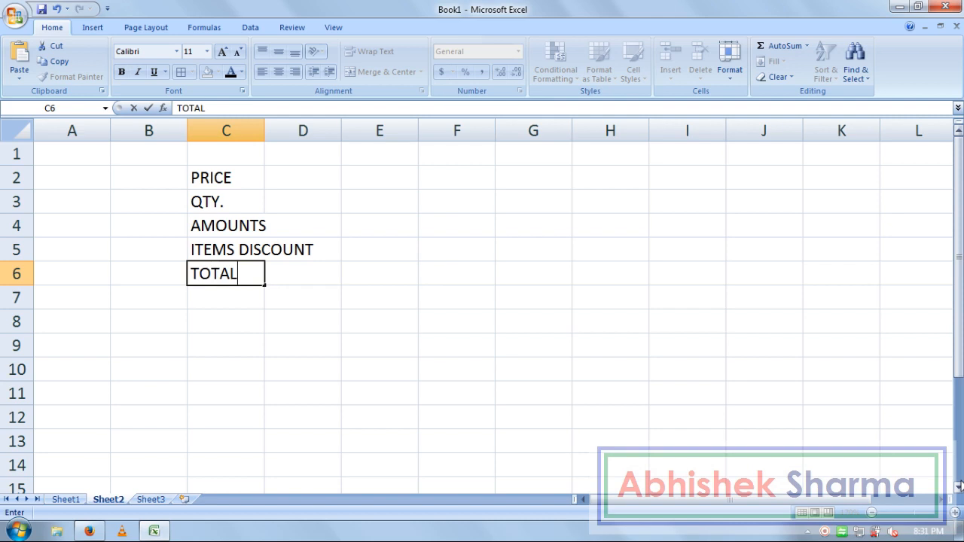
{"action": "key", "text": "Return"}
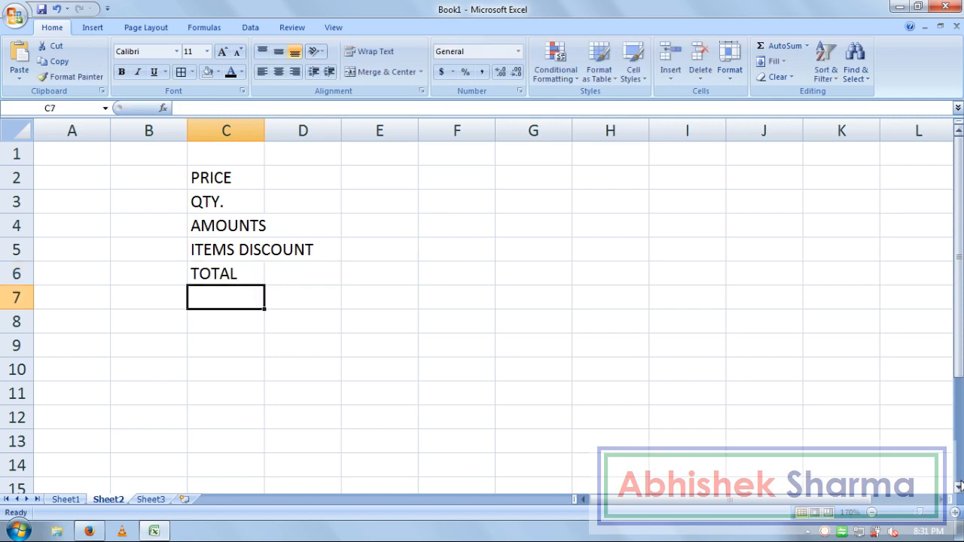
{"action": "type", "text": "VAT"}
{"action": "key", "text": "Return"}
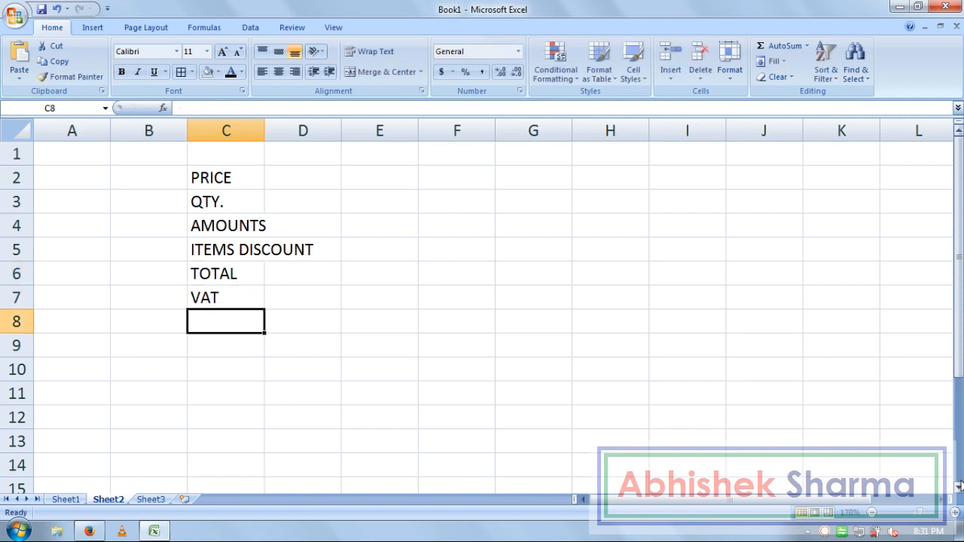
{"action": "type", "text": "SUBTOTAL"}
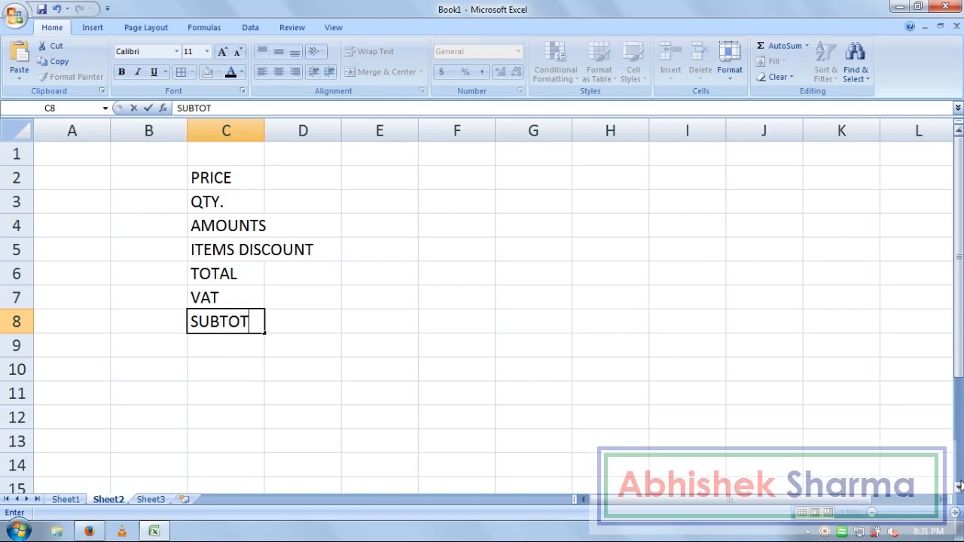
{"action": "key", "text": "Return"}
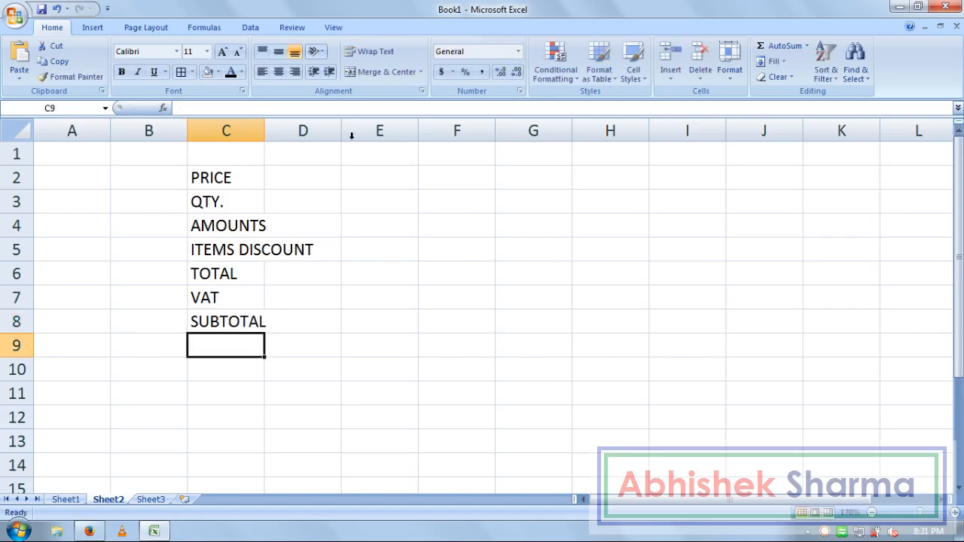
{"action": "left_click_drag", "start_coordinate": [264, 131], "coordinate": [324, 158]}
Step: Put a ? placeholder in D2 and D3
{"action": "left_click", "coordinate": [333, 226]}
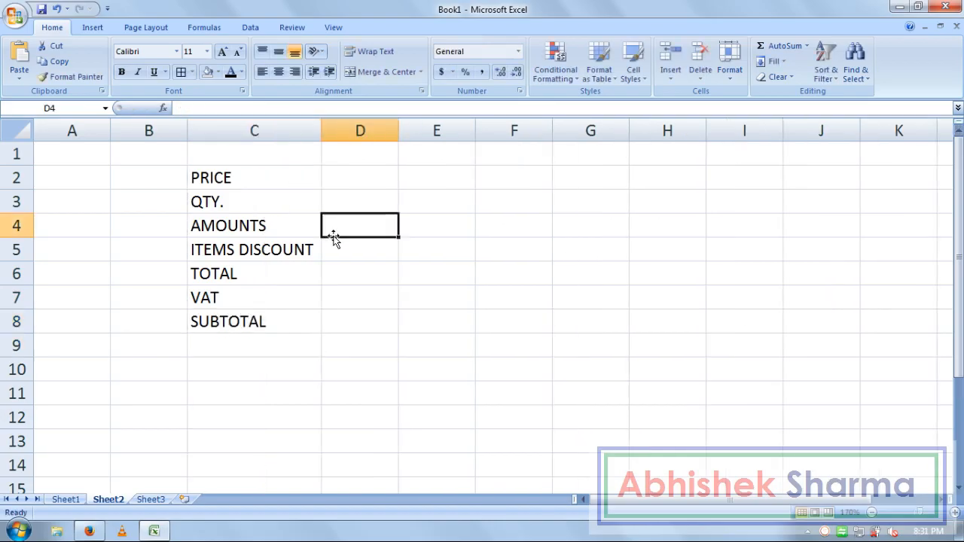
{"action": "left_click", "coordinate": [340, 175]}
{"action": "type", "text": "?"}
{"action": "key", "text": "Return"}
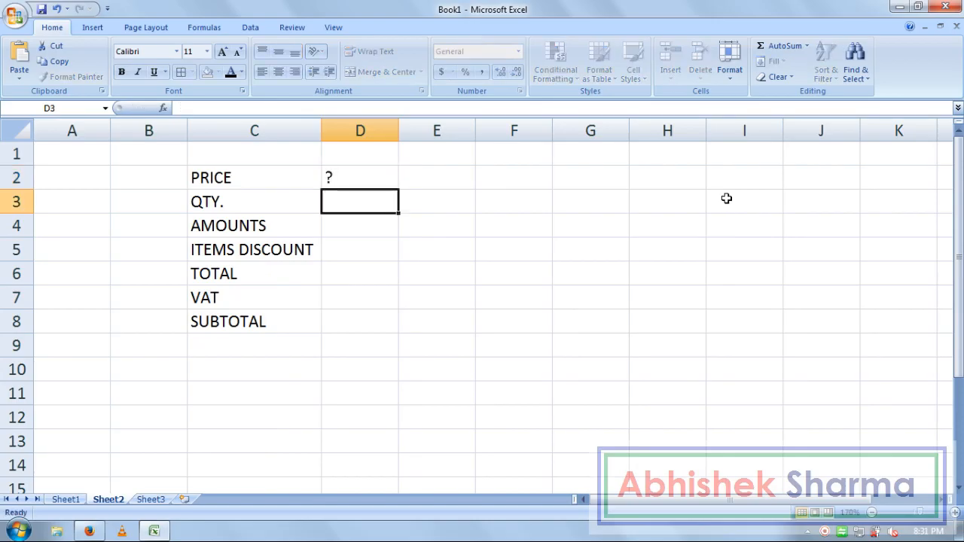
{"action": "type", "text": "?"}
{"action": "key", "text": "Return"}
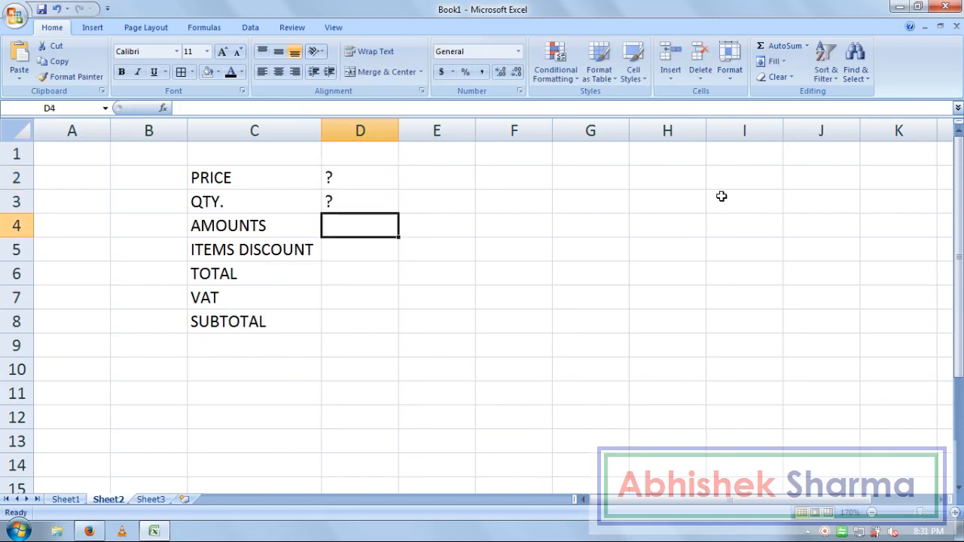
Step: Set D4:D8 to Text number format and widen column D
{"action": "left_click", "coordinate": [362, 183]}
{"action": "left_click", "coordinate": [361, 224]}
{"action": "left_click_drag", "start_coordinate": [366, 169], "coordinate": [369, 326]}
{"action": "left_click", "coordinate": [344, 208]}
{"action": "left_click_drag", "start_coordinate": [345, 209], "coordinate": [357, 330]}
{"action": "left_click", "coordinate": [380, 233]}
{"action": "left_click", "coordinate": [519, 51]}
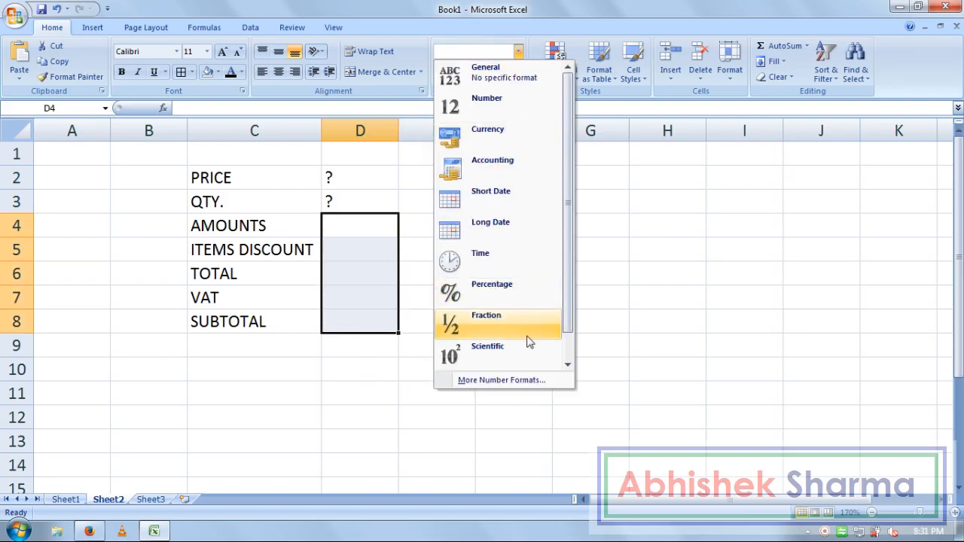
{"action": "scroll", "coordinate": [567, 300], "scroll_direction": "down", "scroll_amount": 1}
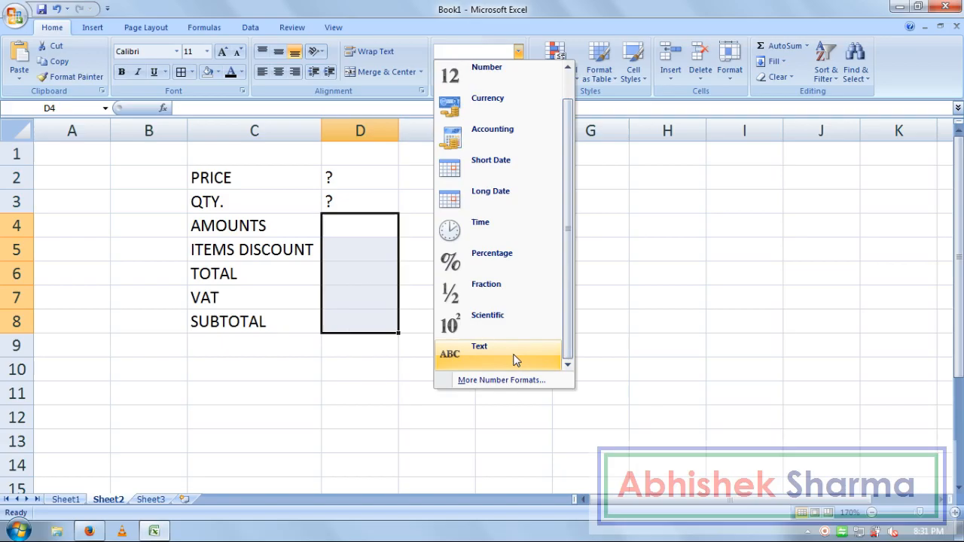
{"action": "left_click", "coordinate": [571, 357]}
{"action": "left_click", "coordinate": [366, 226]}
{"action": "left_click_drag", "start_coordinate": [400, 124], "coordinate": [466, 128]}
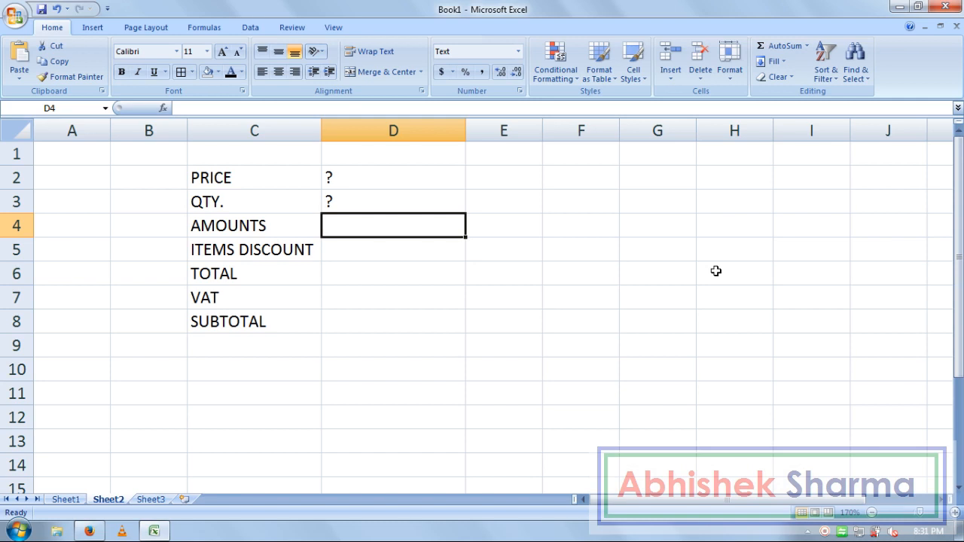
Step: Enter =PRICE*QTY as text in D4 beside AMOUNTS
{"action": "type", "text": "=PRICE"}
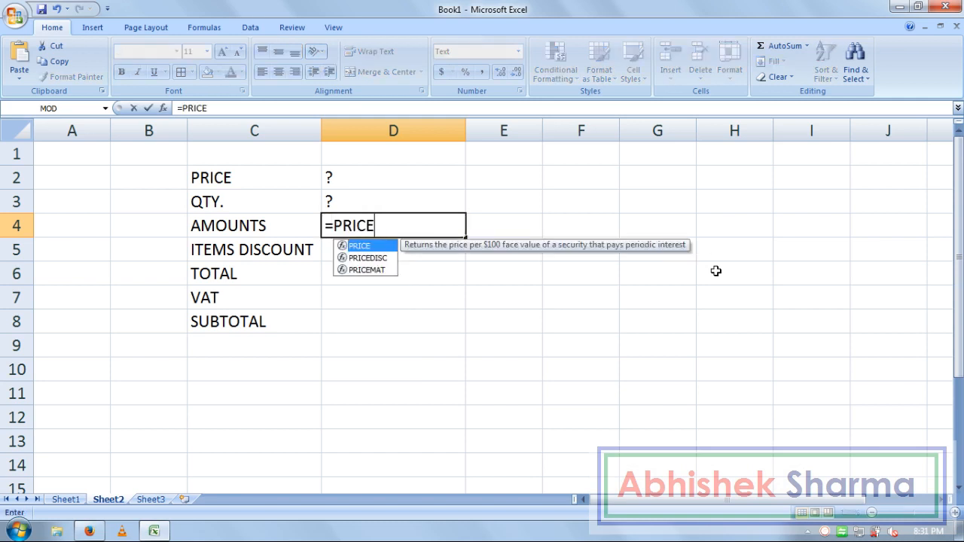
{"action": "type", "text": "*"}
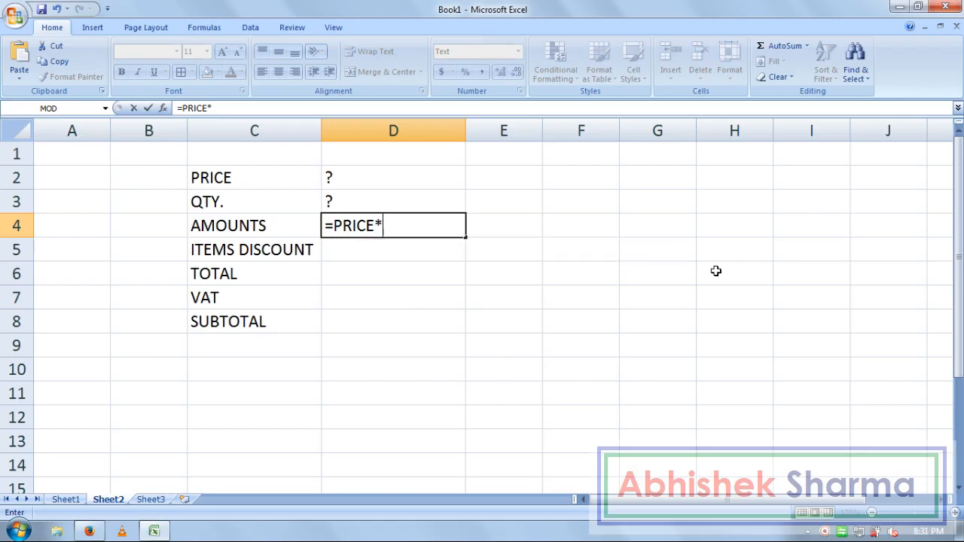
{"action": "type", "text": "QTY"}
{"action": "key", "text": "Return"}
{"action": "key", "text": "Up"}
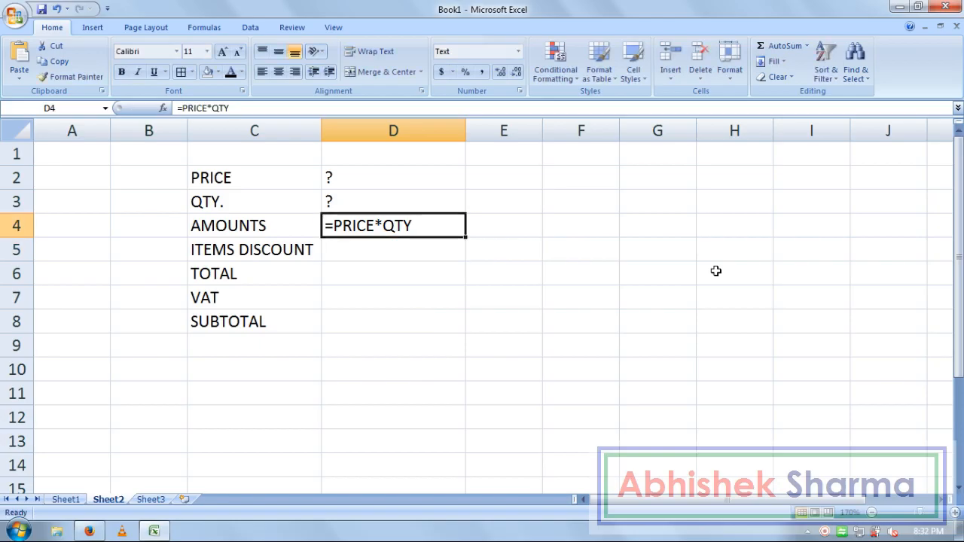
{"action": "type", "text": "<-"}
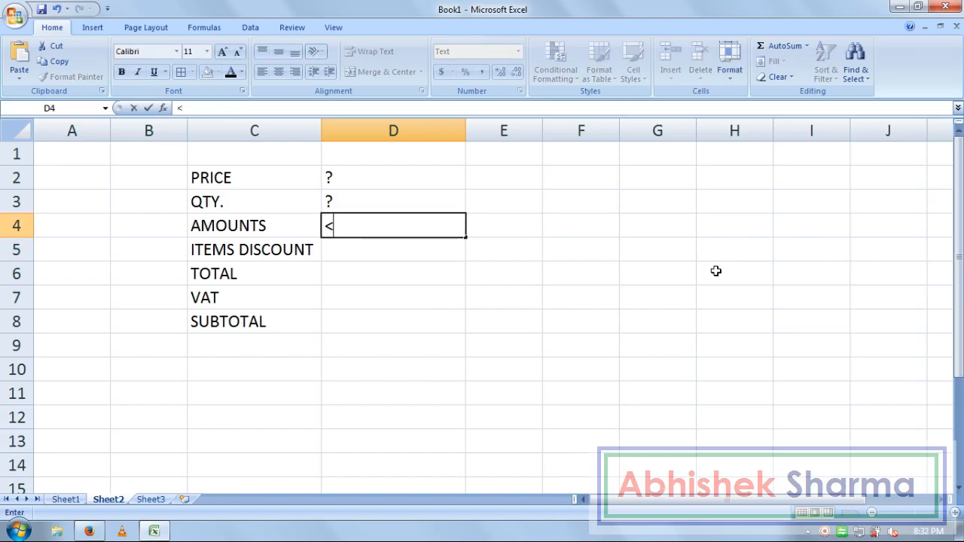
{"action": "key", "text": "Return"}
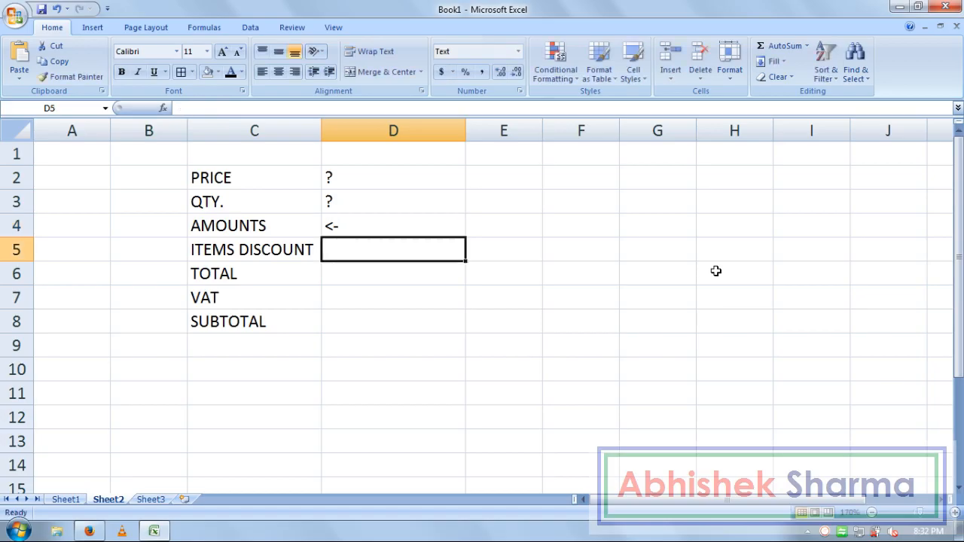
{"action": "key", "text": "ctrl+z"}
Step: Enter =AMOUNT*10% in D5 and =AMOUNTS-ITEMS DICOUNT in D6
{"action": "key", "text": "Down"}
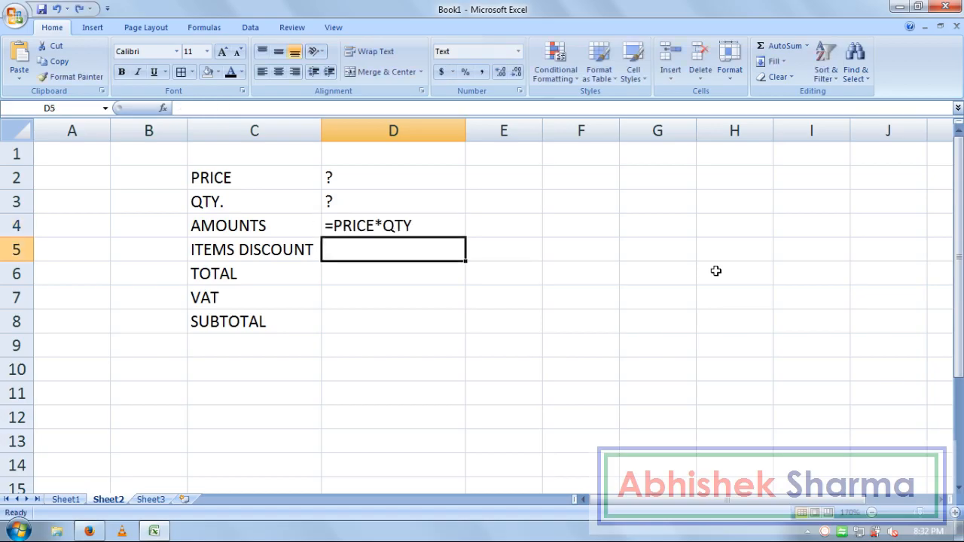
{"action": "type", "text": "=AMOUNT"}
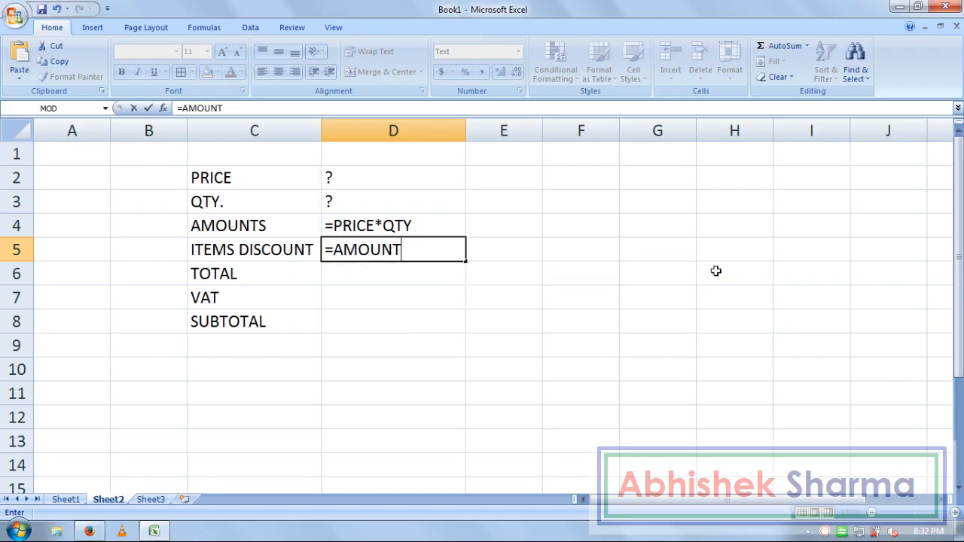
{"action": "type", "text": "*10%"}
{"action": "key", "text": "Return"}
{"action": "type", "text": "="}
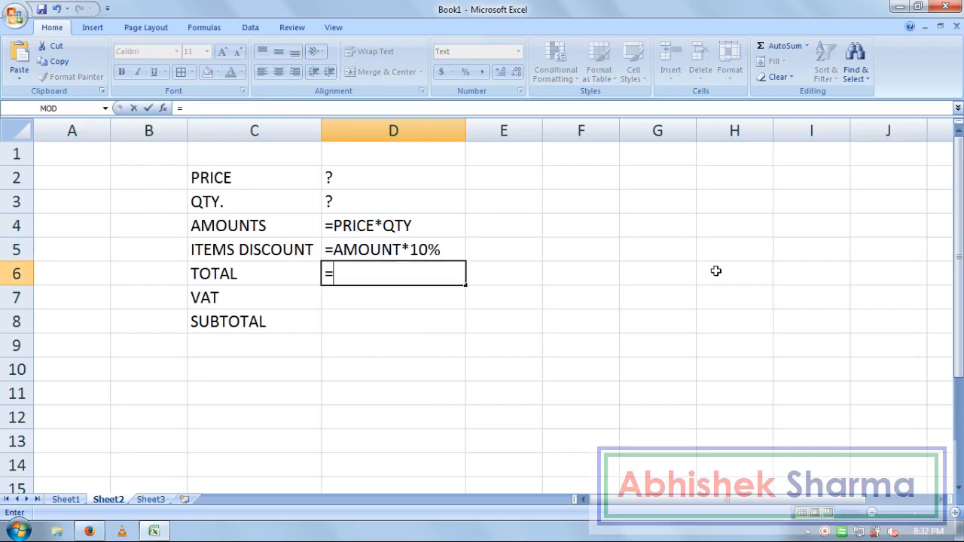
{"action": "type", "text": "A"}
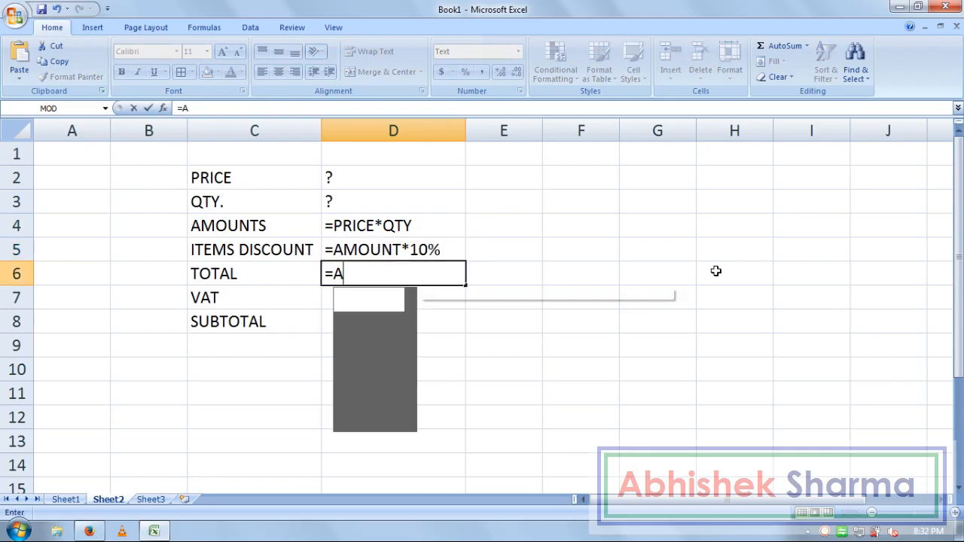
{"action": "type", "text": "MOUNTS"}
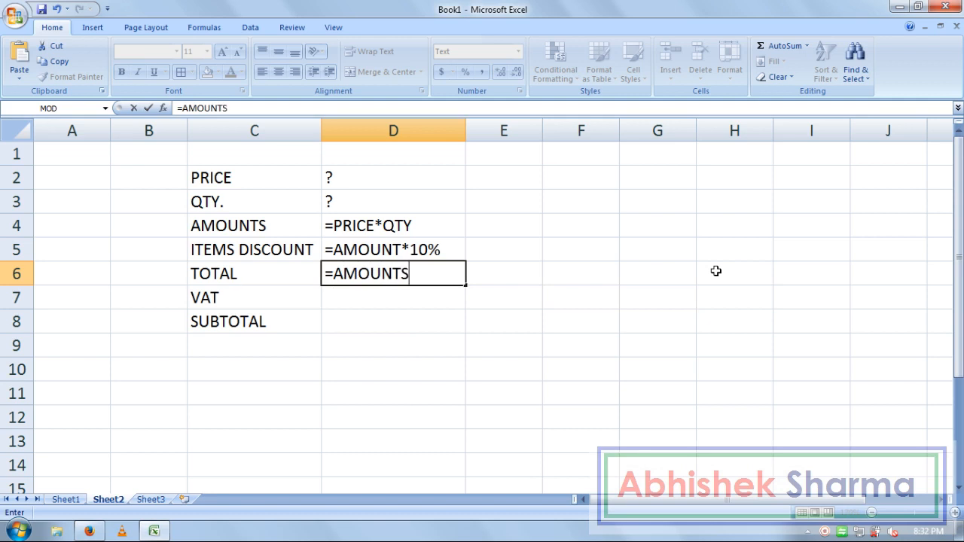
{"action": "type", "text": "-I"}
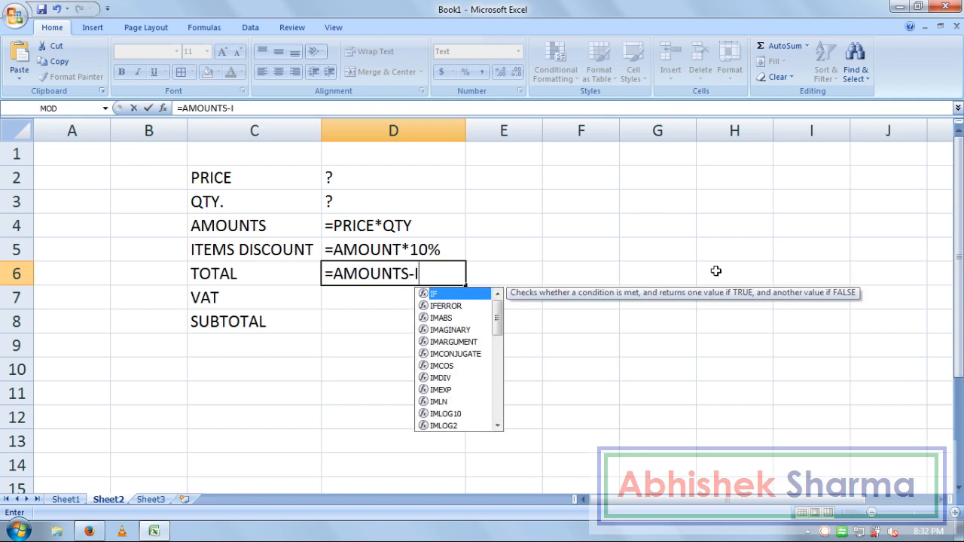
{"action": "type", "text": "TEMS DICOUNT"}
{"action": "key", "text": "Return"}
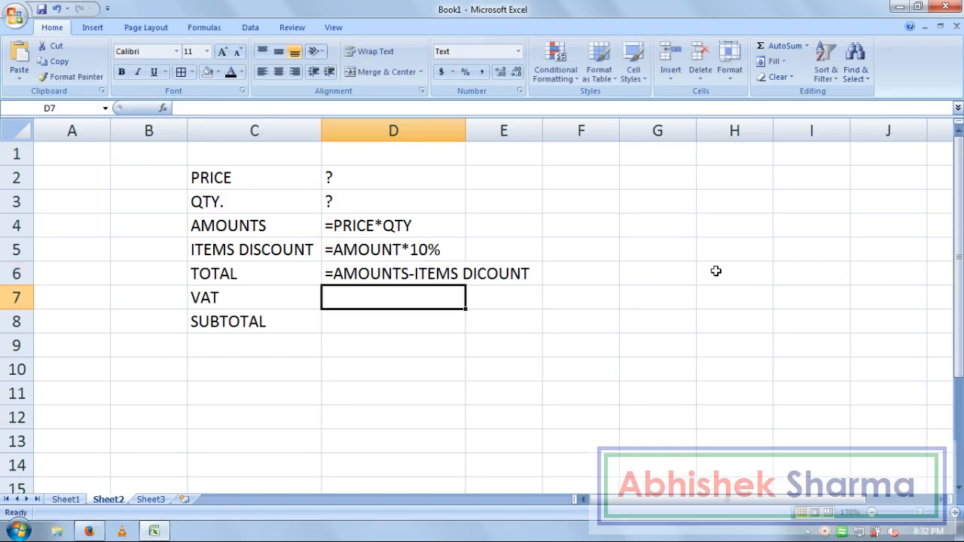
Step: Autofit column D, then enter =TOTAL*5% in D7 and =TOTAL+VAT in D8
{"action": "double_click", "coordinate": [466, 130]}
{"action": "left_click", "coordinate": [424, 345]}
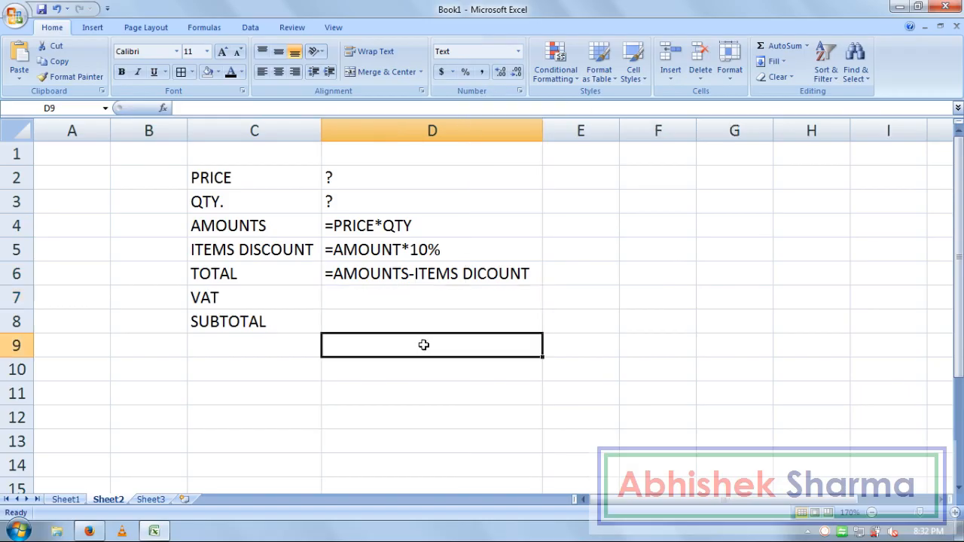
{"action": "left_click", "coordinate": [435, 291]}
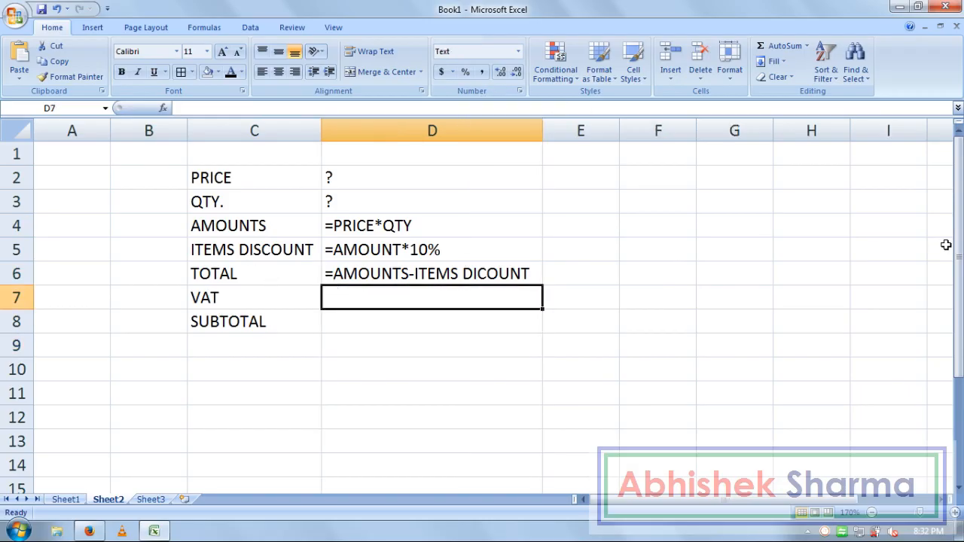
{"action": "type", "text": "="}
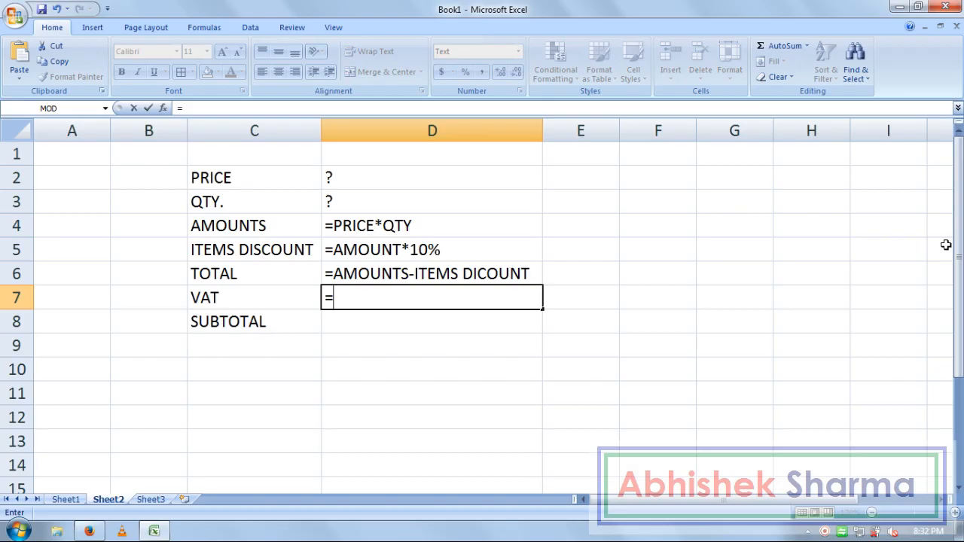
{"action": "type", "text": "TOTAL*5%"}
{"action": "key", "text": "Return"}
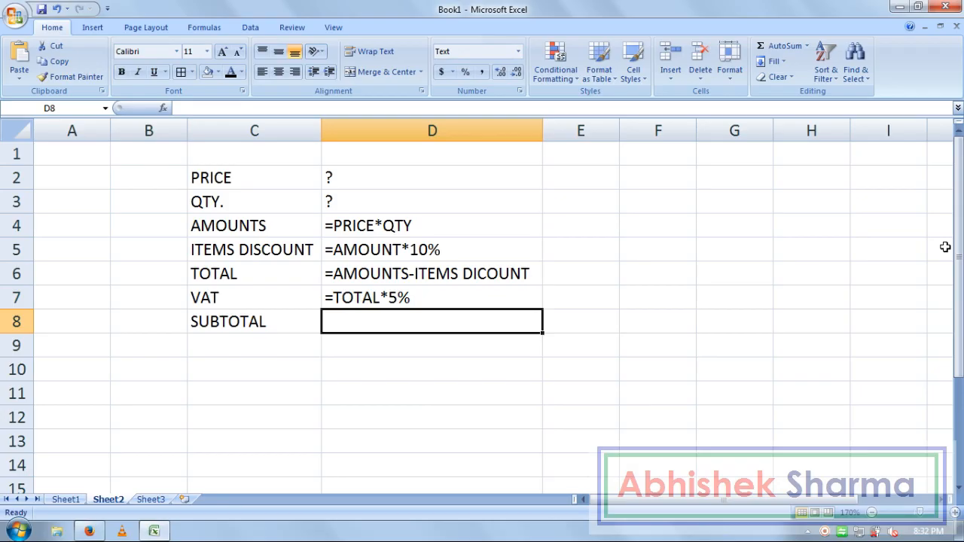
{"action": "type", "text": "="}
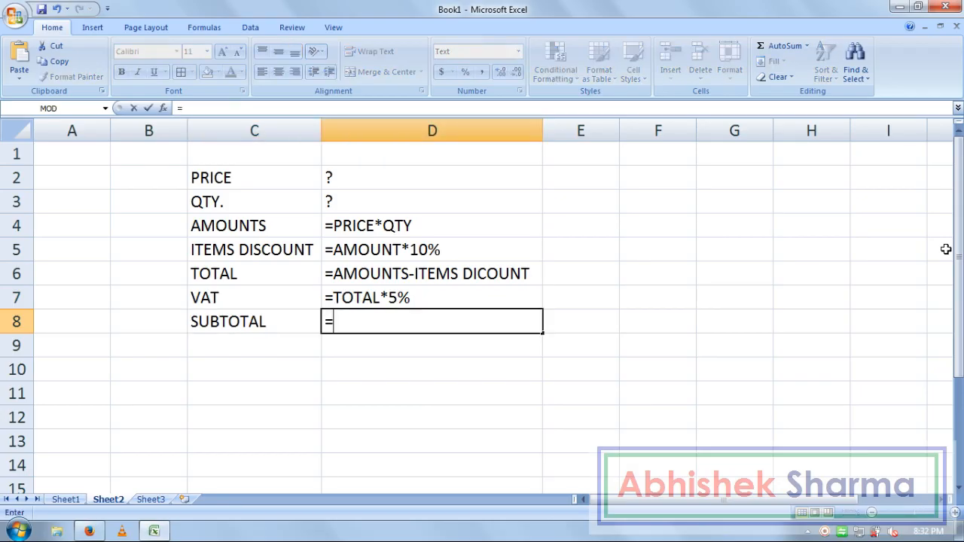
{"action": "type", "text": "TOTA"}
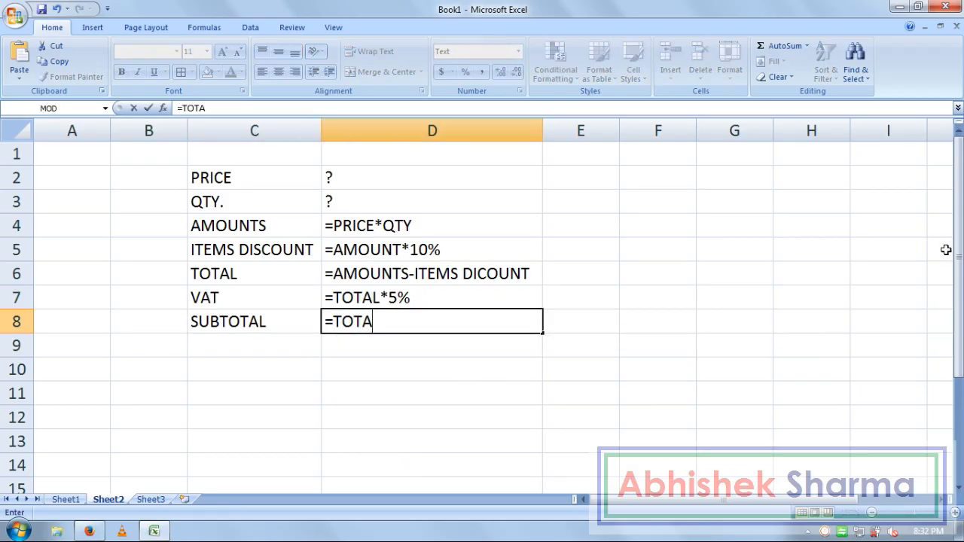
{"action": "type", "text": "L+VAT"}
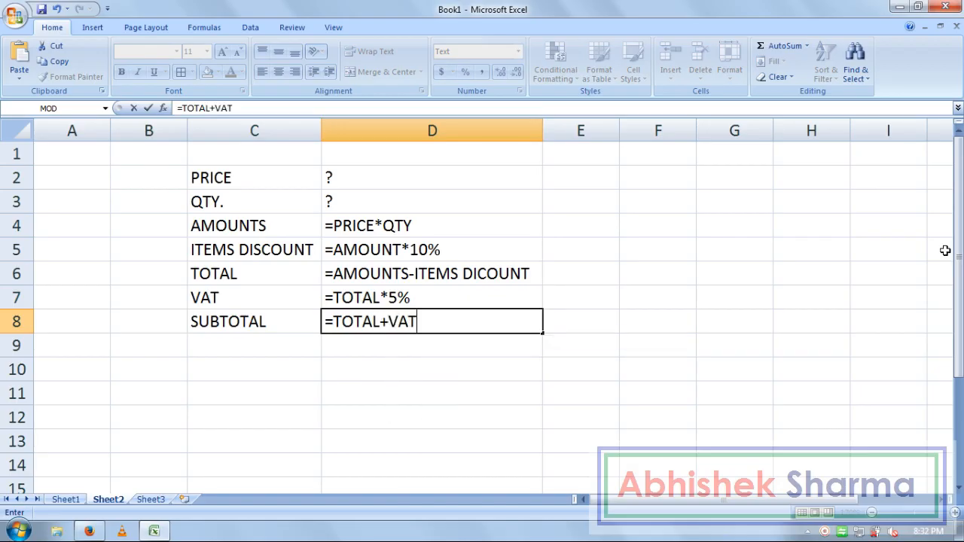
{"action": "key", "text": "Return"}
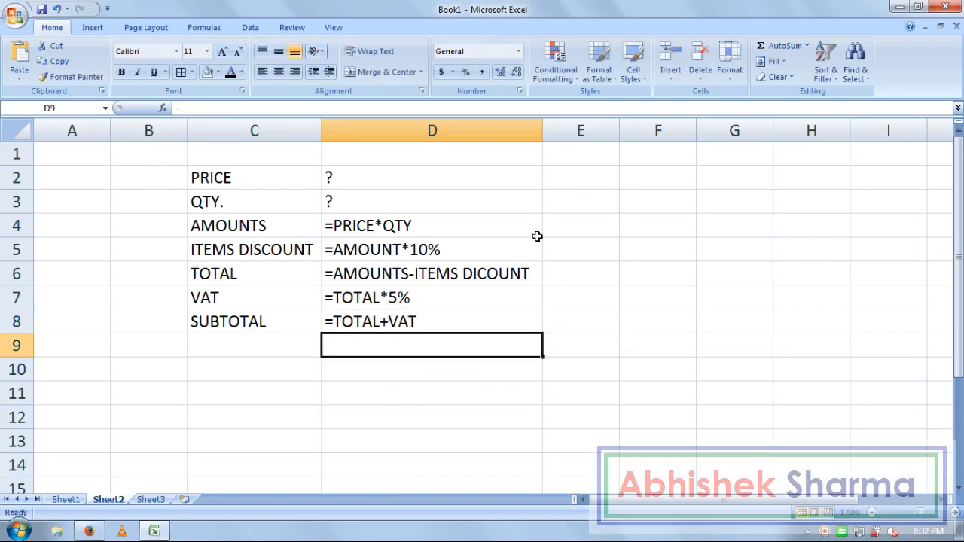
Step: Apply All Borders to the C2:D8 table
{"action": "left_click_drag", "start_coordinate": [418, 181], "coordinate": [434, 324]}
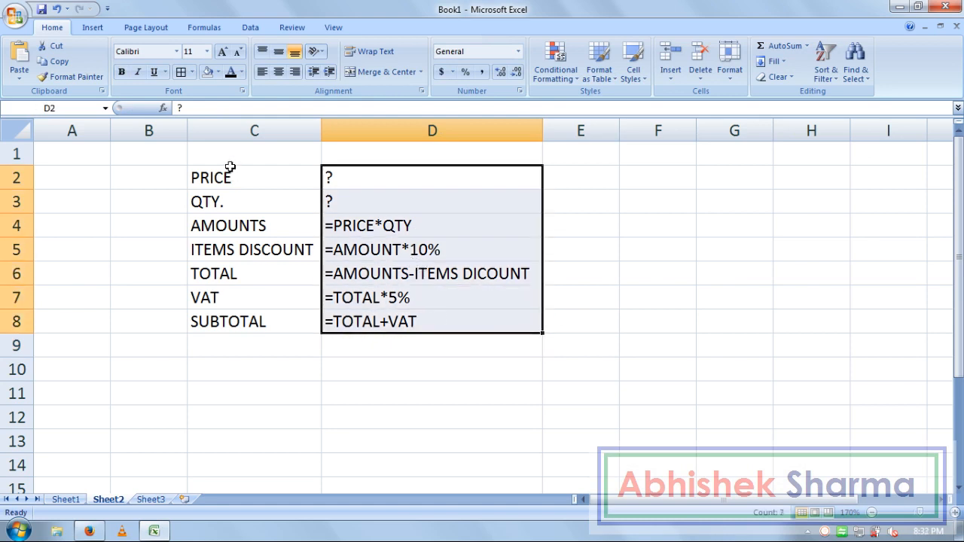
{"action": "left_click_drag", "start_coordinate": [245, 186], "coordinate": [376, 313]}
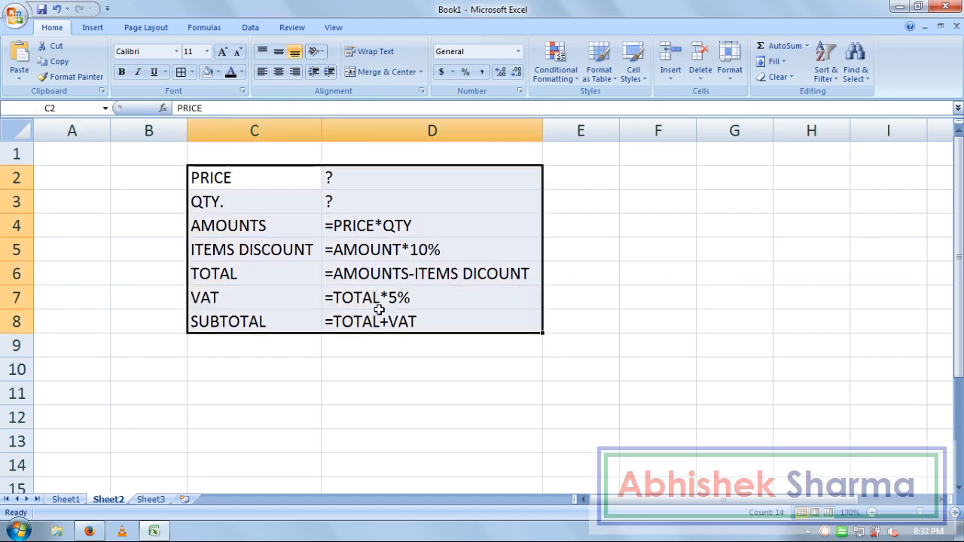
{"action": "left_click", "coordinate": [181, 71]}
{"action": "left_click", "coordinate": [631, 254]}
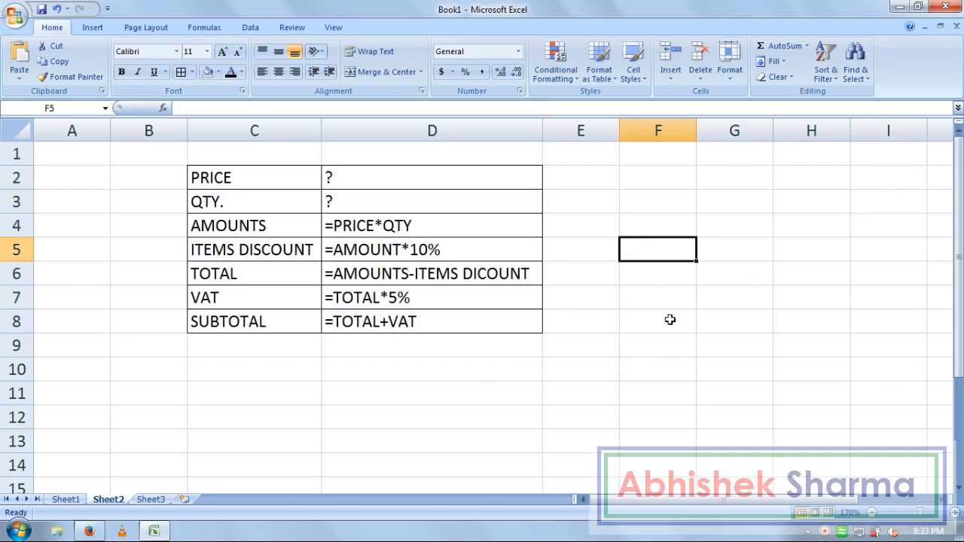
Step: Give the C2:C8 labels a black fill with white text
{"action": "left_click_drag", "start_coordinate": [241, 178], "coordinate": [233, 322]}
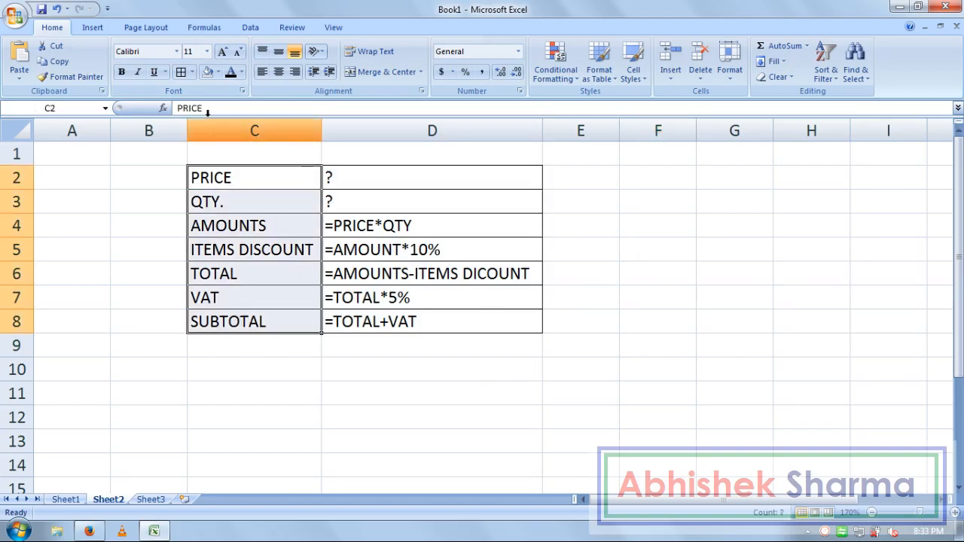
{"action": "left_click", "coordinate": [219, 72]}
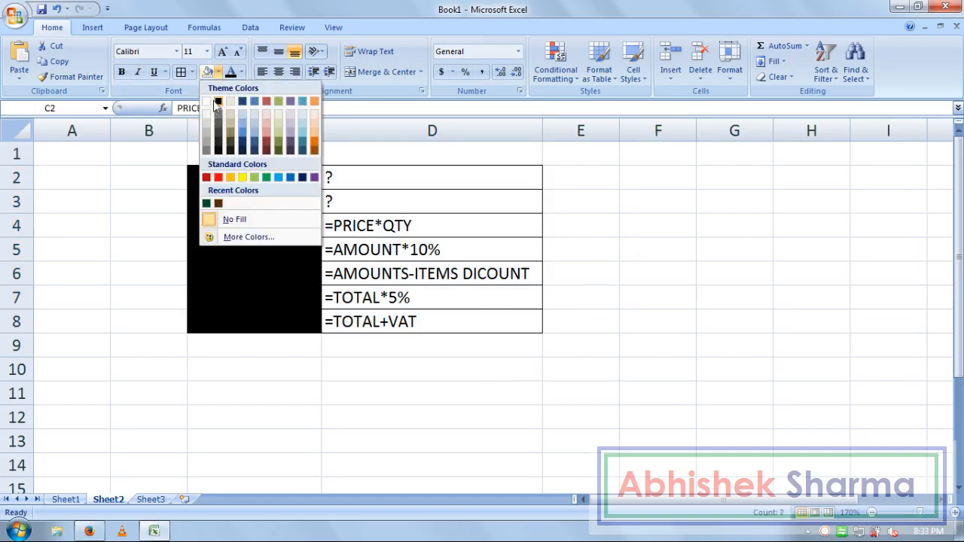
{"action": "left_click", "coordinate": [218, 101]}
{"action": "left_click", "coordinate": [241, 72]}
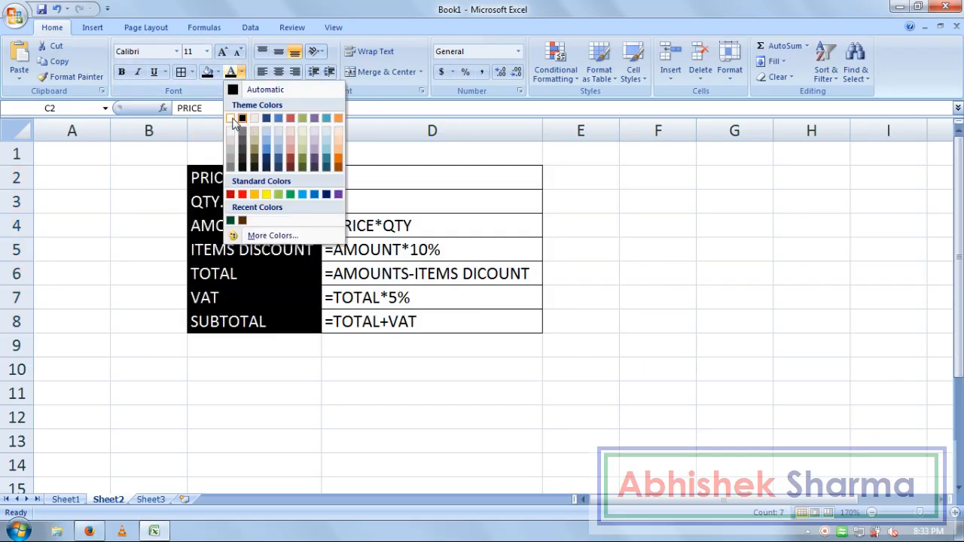
{"action": "left_click", "coordinate": [232, 114]}
{"action": "left_click", "coordinate": [469, 267]}
{"action": "left_click", "coordinate": [685, 375]}
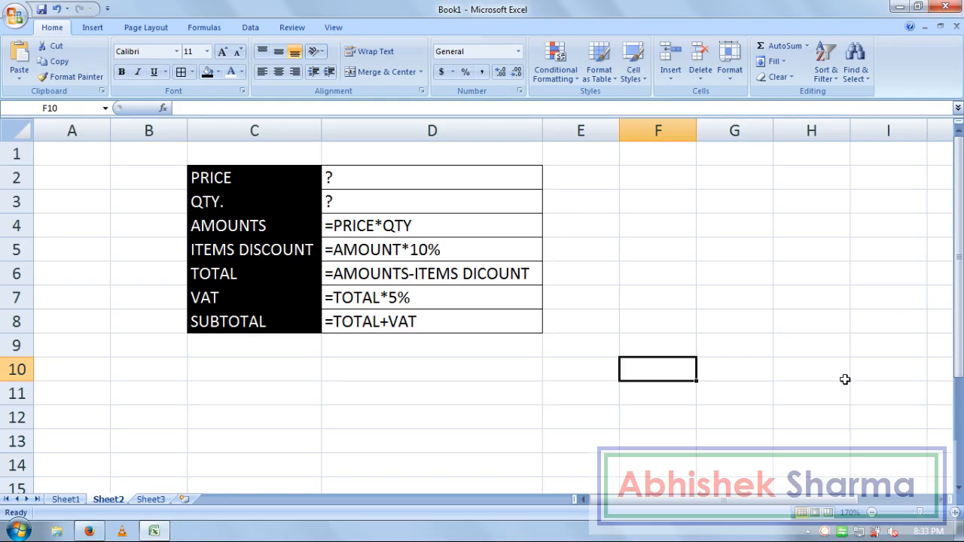
{"action": "right_click", "coordinate": [825, 531]}
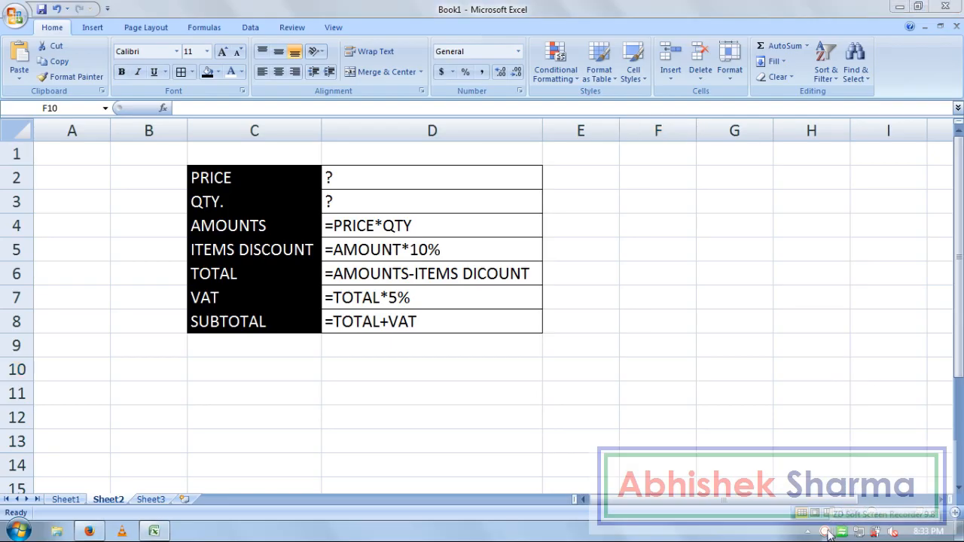